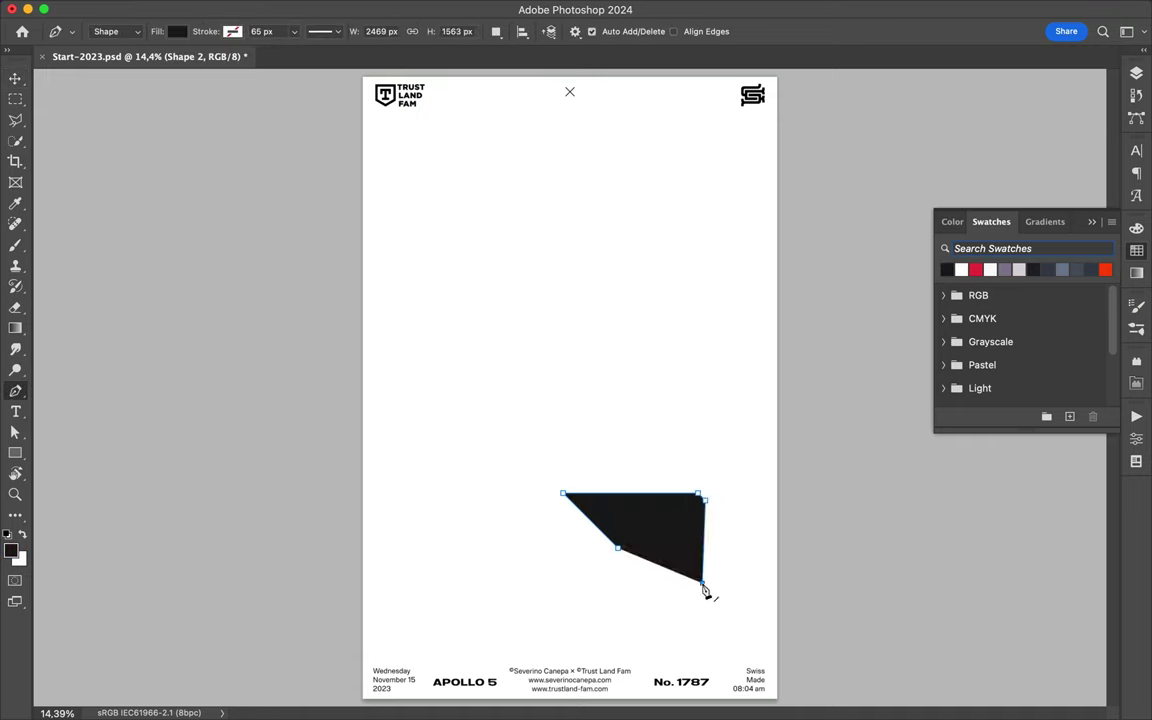
Rasterize the black Shape 2 layer so it can be cut as pixels.
{"action": "left_click", "coordinate": [1136, 73]}
{"action": "right_click", "coordinate": [1000, 206]}
{"action": "left_click", "coordinate": [960, 517]}
Lasso-select the lower part of the black shape and delete it.
{"action": "key", "text": "l"}
{"action": "left_click", "coordinate": [612, 546]}
{"action": "left_click", "coordinate": [662, 548]}
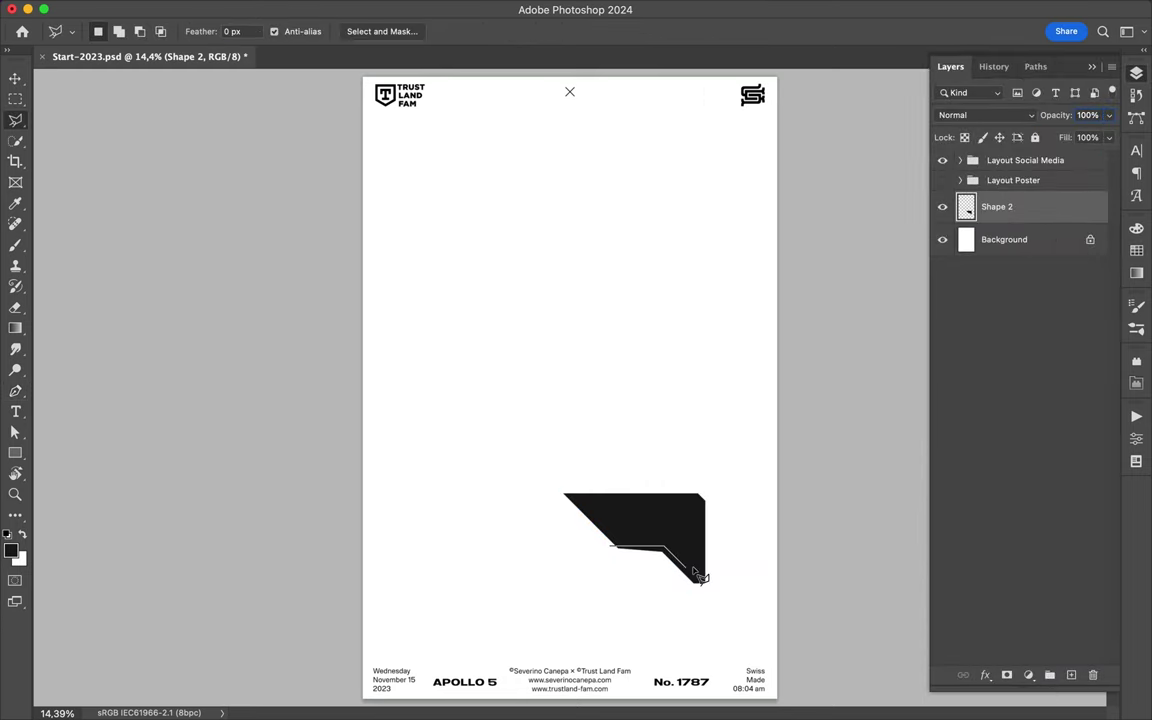
{"action": "double_click", "coordinate": [641, 607]}
{"action": "key", "text": "Delete"}
Select a notch area in the block and delete it, leaving a stepped form.
{"action": "left_click", "coordinate": [590, 488]}
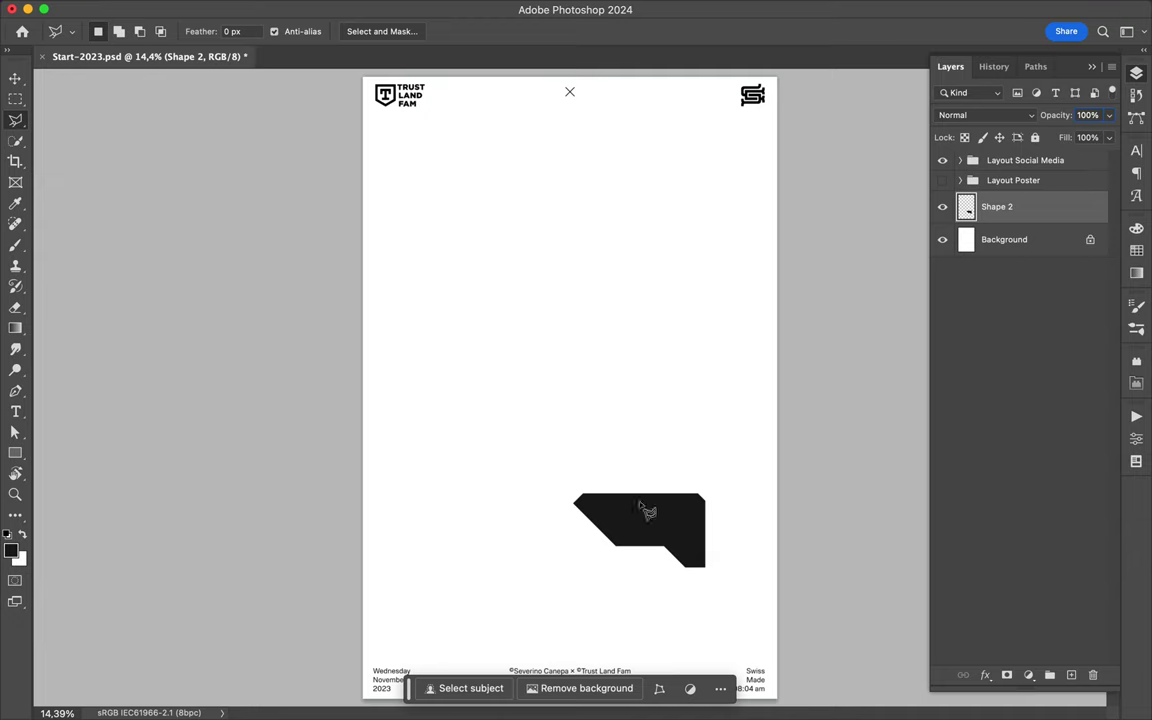
{"action": "scroll", "coordinate": [650, 500], "scroll_direction": "up", "scroll_amount": 3}
{"action": "left_click", "coordinate": [658, 580]}
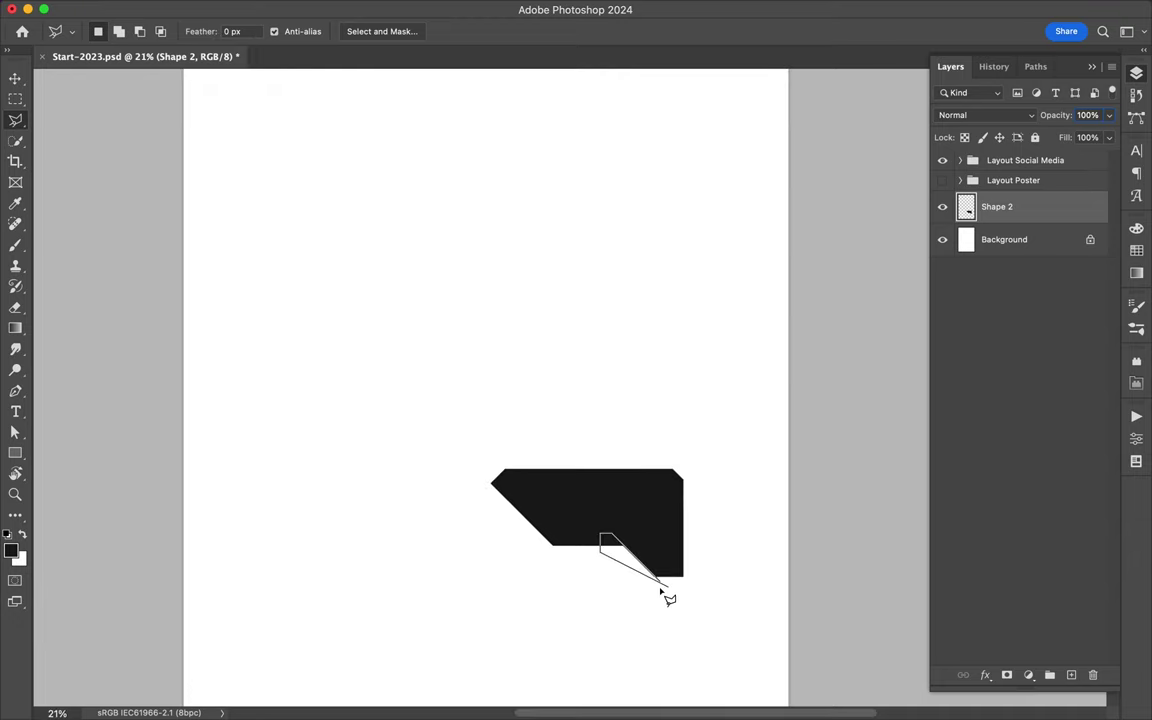
{"action": "double_click", "coordinate": [660, 590]}
{"action": "key", "text": "Delete"}
{"action": "scroll", "coordinate": [658, 592], "scroll_direction": "down", "scroll_amount": 2}
Draw a long diagonal line to the poster's left edge with a 35 px stroke.
{"action": "key", "text": "p"}
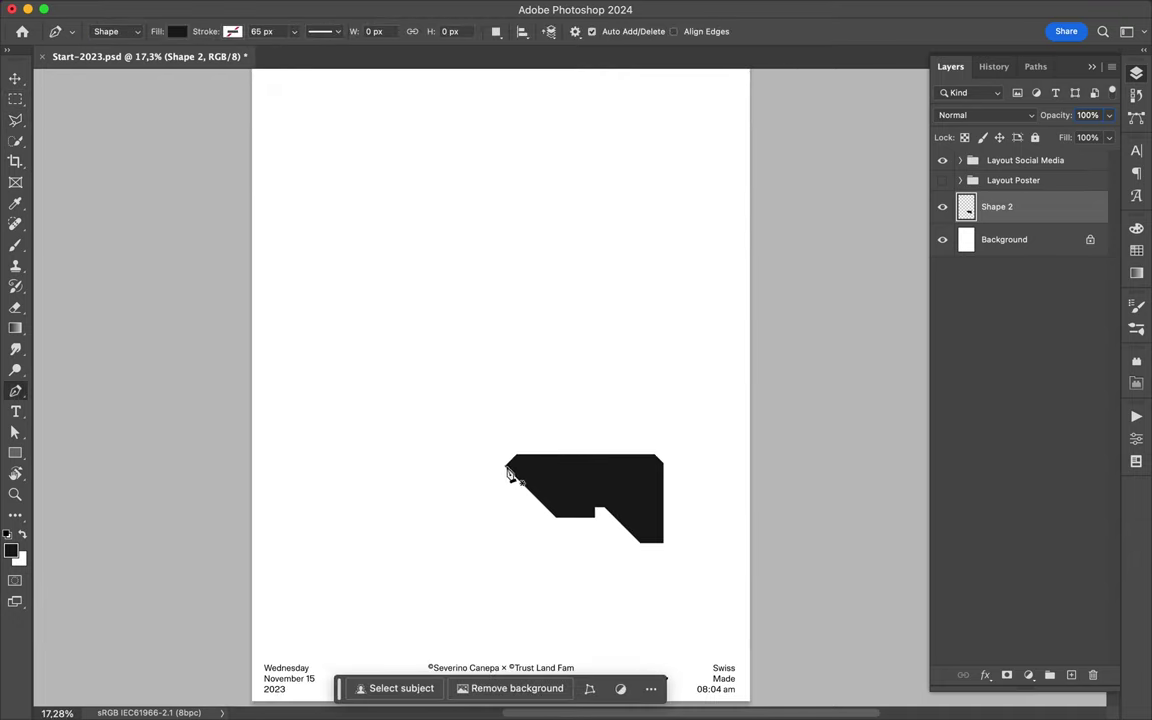
{"action": "left_click", "coordinate": [288, 249]}
{"action": "left_click", "coordinate": [242, 249]}
{"action": "left_click", "coordinate": [232, 31]}
{"action": "left_click", "coordinate": [80, 116]}
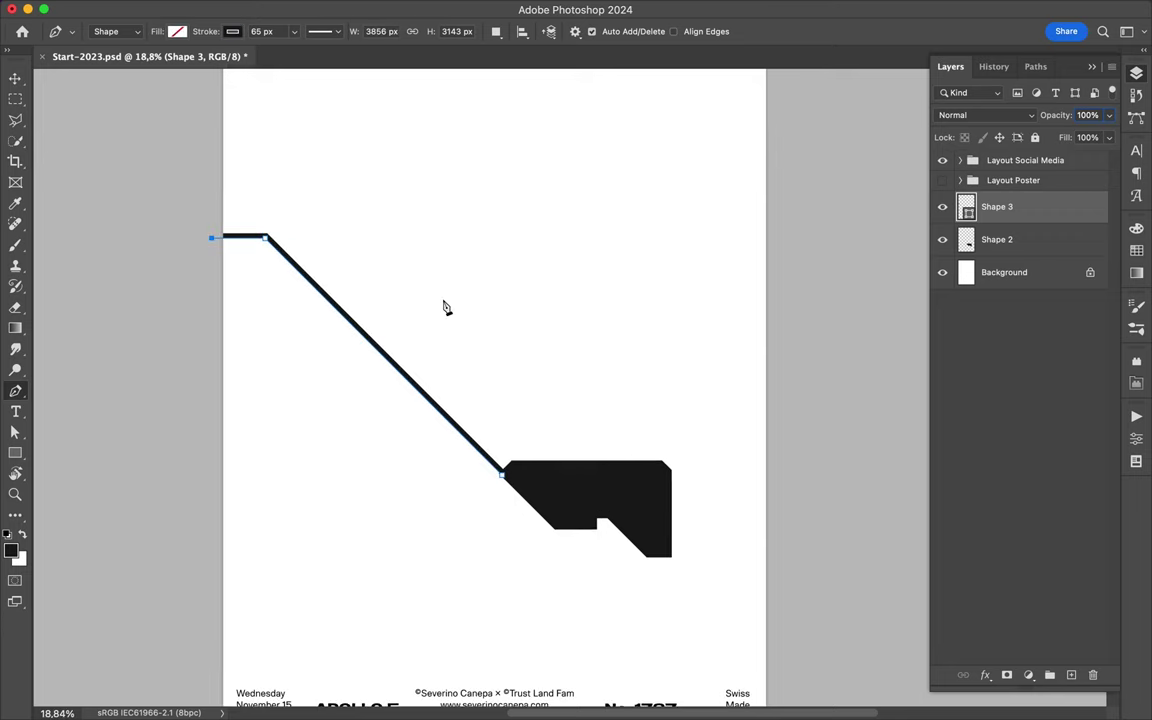
{"action": "scroll", "coordinate": [445, 306], "scroll_direction": "up", "scroll_amount": 3}
{"action": "type", "text": "35"}
{"action": "key", "text": "Return"}
Draw the upper angular frame running up, across the top, and diagonally right.
{"action": "key", "text": "v"}
{"action": "scroll", "coordinate": [427, 278], "scroll_direction": "up", "scroll_amount": 2}
{"action": "scroll", "coordinate": [430, 282], "scroll_direction": "up", "scroll_amount": 2}
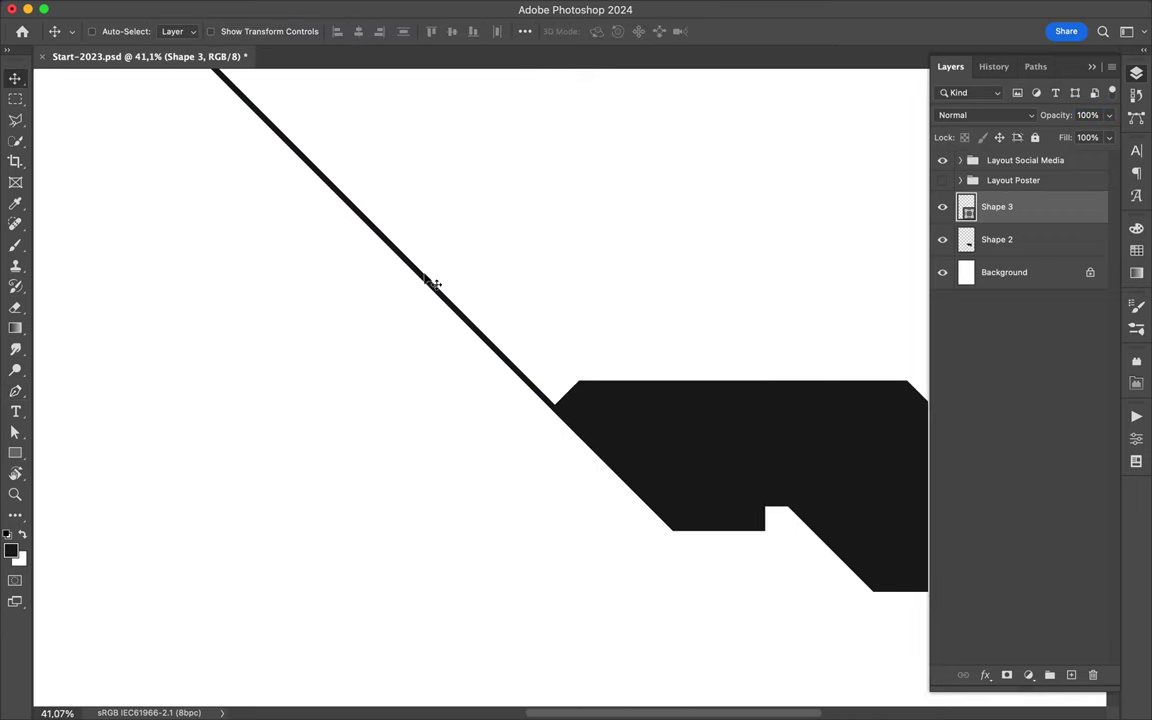
{"action": "scroll", "coordinate": [548, 391], "scroll_direction": "up", "scroll_amount": 3}
{"action": "scroll", "coordinate": [548, 391], "scroll_direction": "up", "scroll_amount": 2}
{"action": "scroll", "coordinate": [350, 321], "scroll_direction": "down", "scroll_amount": 6}
{"action": "scroll", "coordinate": [350, 330], "scroll_direction": "up", "scroll_amount": 2}
{"action": "key", "text": "p"}
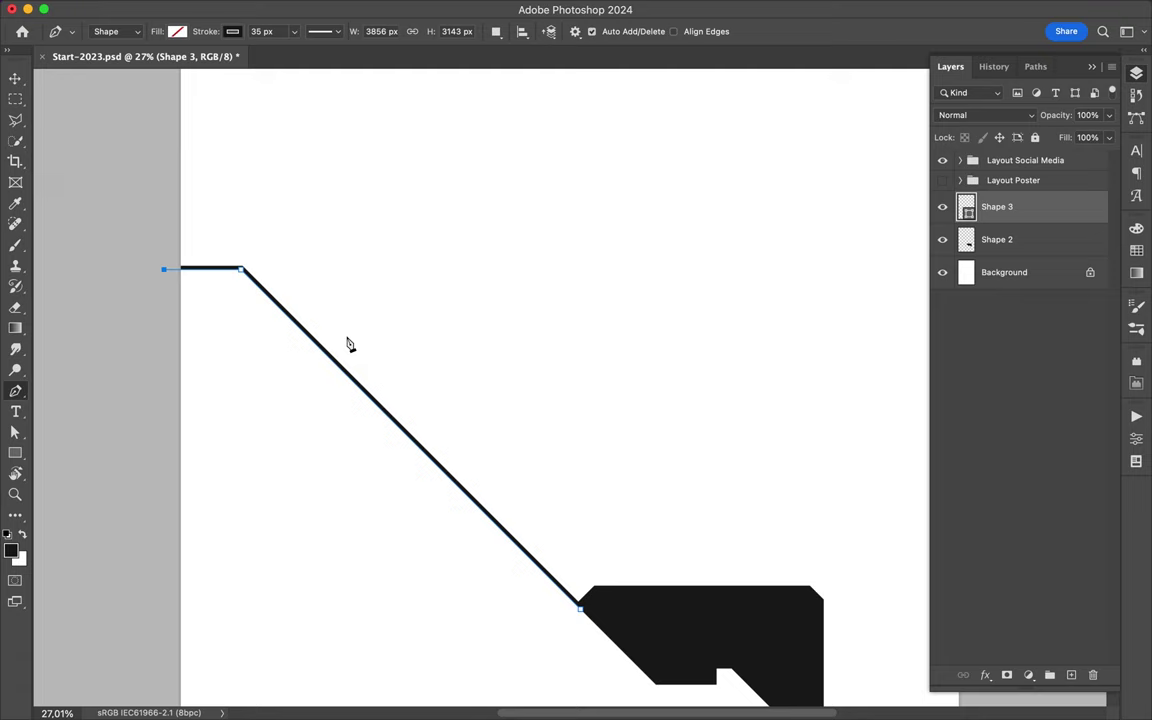
{"action": "scroll", "coordinate": [320, 356], "scroll_direction": "up", "scroll_amount": 1}
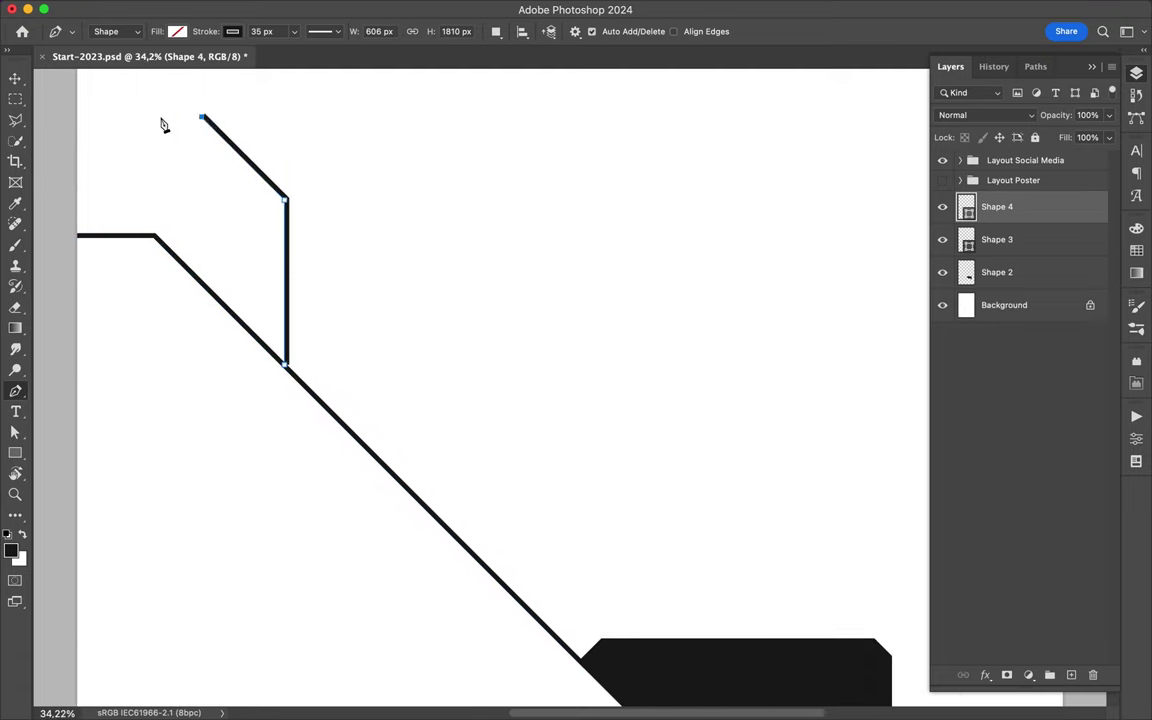
{"action": "scroll", "coordinate": [163, 125], "scroll_direction": "up", "scroll_amount": 5}
{"action": "left_click", "coordinate": [213, 154]}
{"action": "left_click", "coordinate": [254, 113]}
{"action": "left_click", "coordinate": [370, 122]}
{"action": "left_click", "coordinate": [622, 399]}
{"action": "key", "text": "a"}
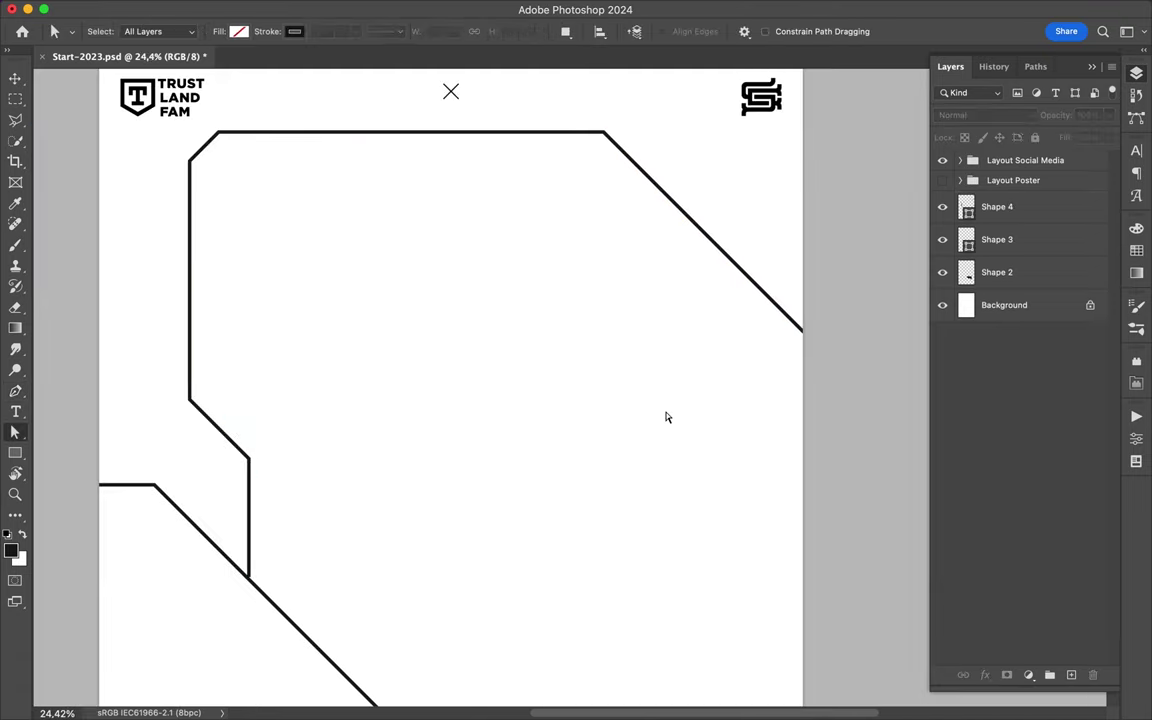
Draw the vertical line dropping below the block, removing a stray segment.
{"action": "scroll", "coordinate": [600, 400], "scroll_direction": "down", "scroll_amount": 1}
{"action": "scroll", "coordinate": [550, 381], "scroll_direction": "down", "scroll_amount": 3}
{"action": "scroll", "coordinate": [590, 494], "scroll_direction": "up", "scroll_amount": 4}
{"action": "key", "text": "p"}
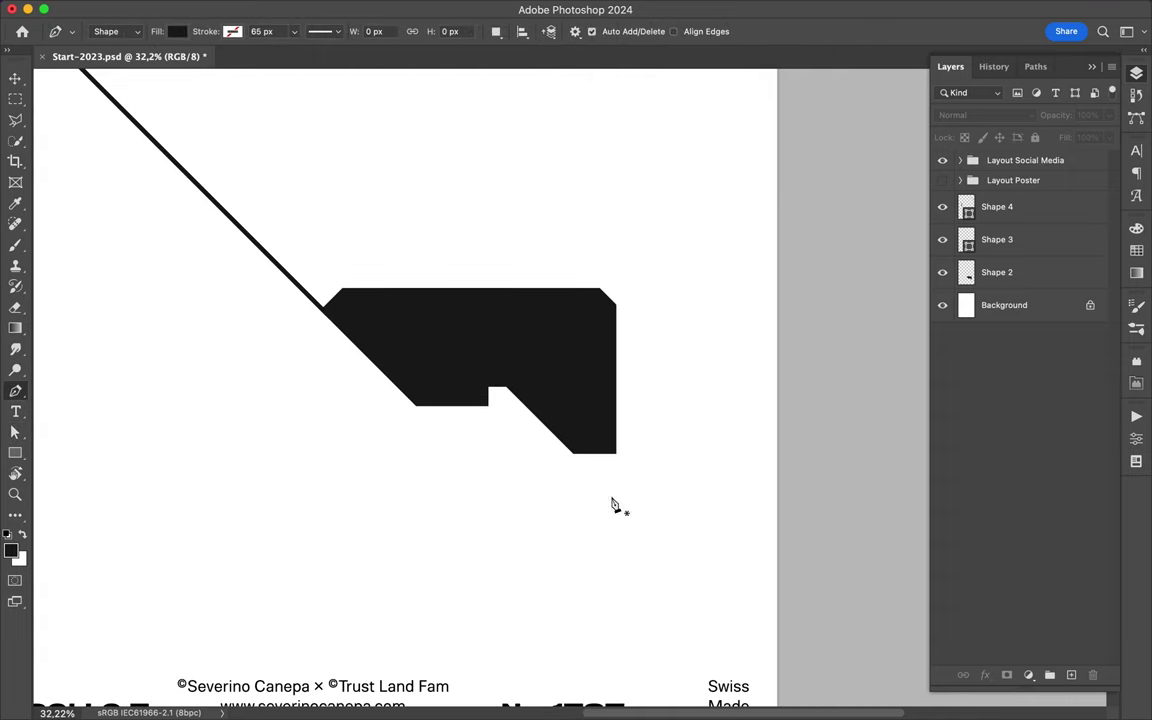
{"action": "left_click", "coordinate": [613, 404]}
{"action": "left_click", "coordinate": [612, 597]}
{"action": "key", "text": "Delete"}
{"action": "left_click", "coordinate": [290, 274], "text": "super"}
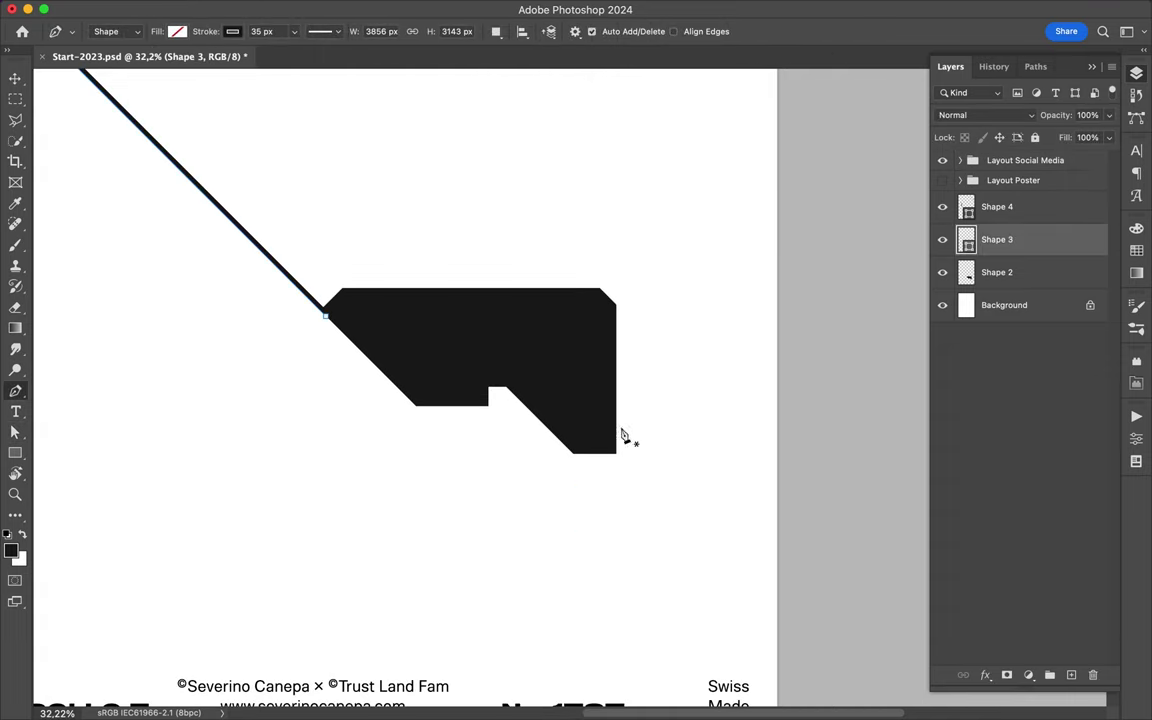
Draw the horizontal bottom baseline with no fill and a black stroke.
{"action": "left_click", "coordinate": [772, 614]}
{"action": "scroll", "coordinate": [787, 609], "scroll_direction": "left", "scroll_amount": 3}
{"action": "scroll", "coordinate": [257, 597], "scroll_direction": "right", "scroll_amount": 3}
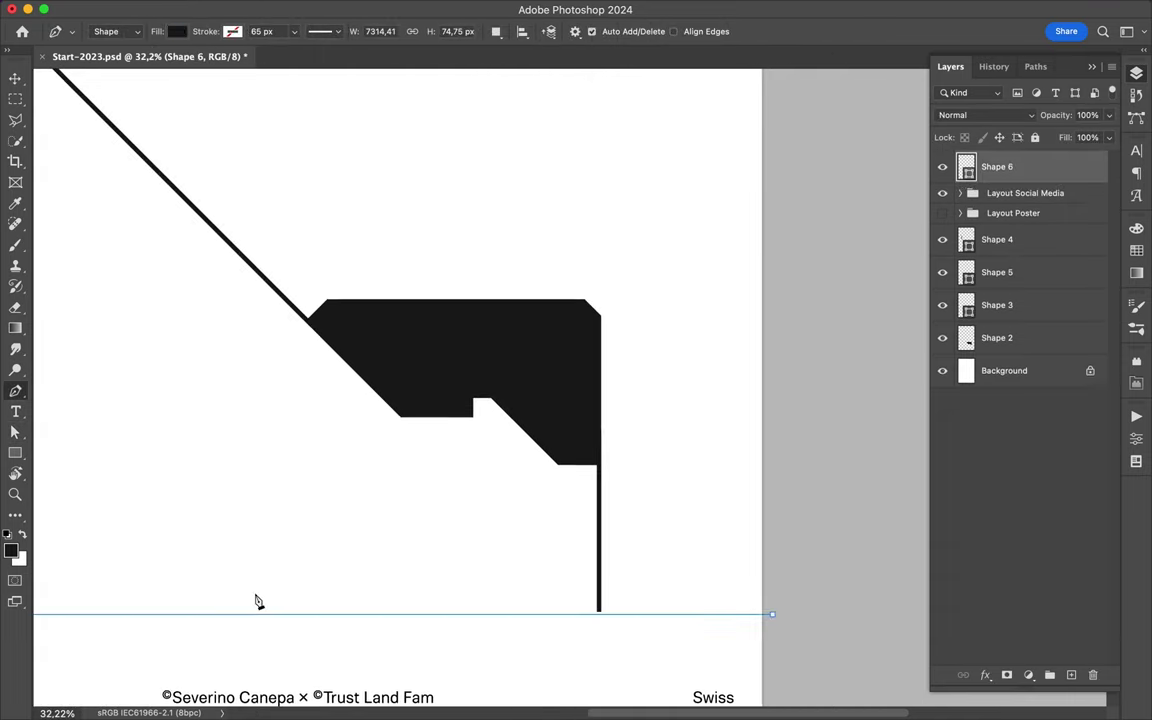
{"action": "left_click", "coordinate": [177, 31]}
{"action": "left_click", "coordinate": [232, 31]}
{"action": "left_click", "coordinate": [130, 116]}
{"action": "key", "text": "Escape"}
Select the vertical line layer and check the upper outline path's points.
{"action": "key", "text": "v"}
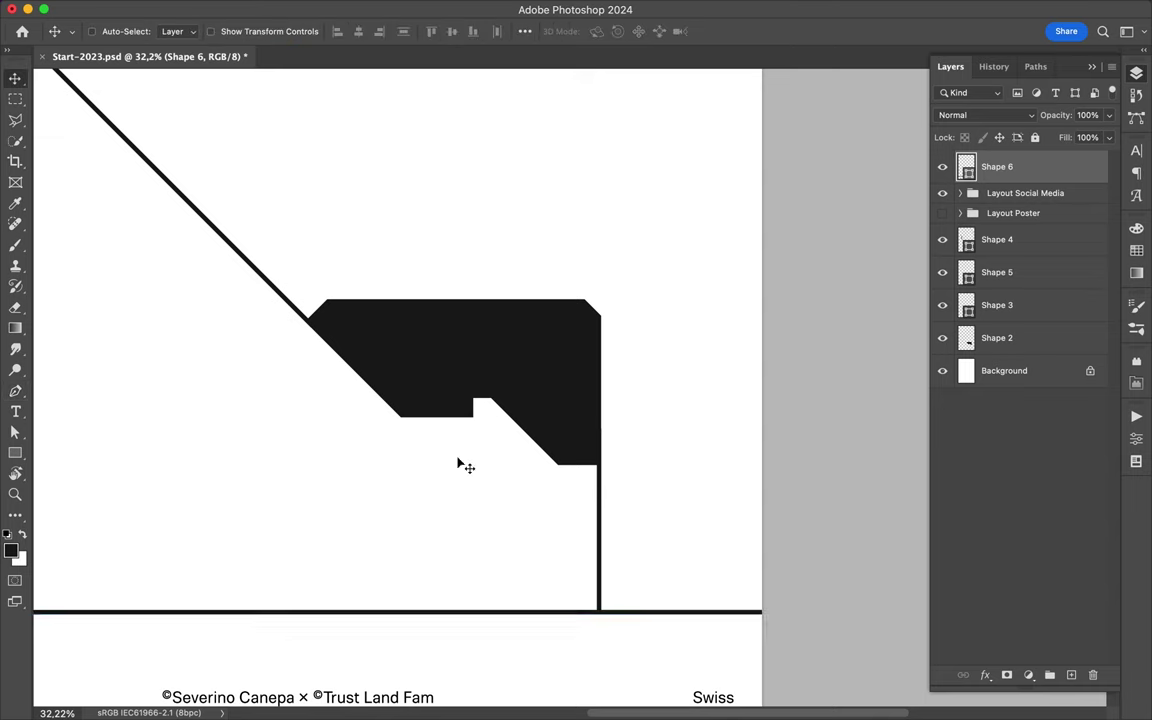
{"action": "scroll", "coordinate": [634, 590], "scroll_direction": "up", "scroll_amount": 3}
{"action": "left_click", "coordinate": [634, 590], "text": "super"}
{"action": "scroll", "coordinate": [638, 594], "scroll_direction": "up", "scroll_amount": 2}
{"action": "scroll", "coordinate": [638, 591], "scroll_direction": "up", "scroll_amount": 2}
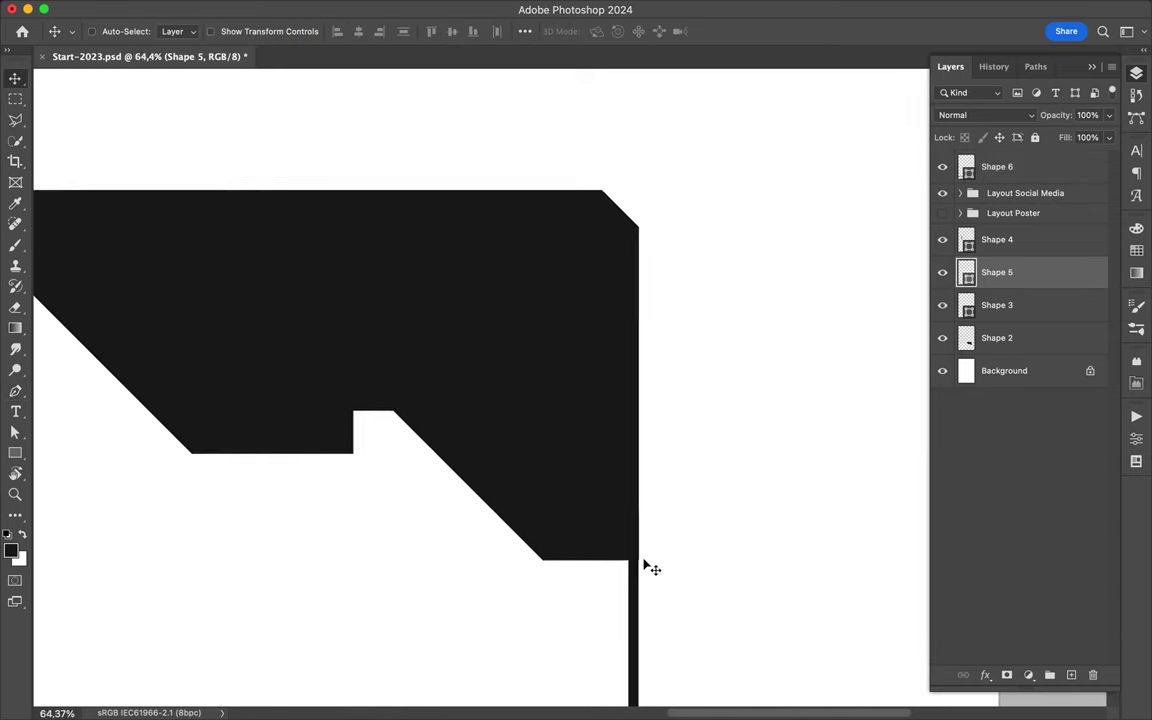
{"action": "scroll", "coordinate": [645, 567], "scroll_direction": "up", "scroll_amount": 5}
{"action": "scroll", "coordinate": [645, 567], "scroll_direction": "down", "scroll_amount": 8}
{"action": "scroll", "coordinate": [447, 345], "scroll_direction": "up", "scroll_amount": 2}
{"action": "scroll", "coordinate": [447, 340], "scroll_direction": "up", "scroll_amount": 5}
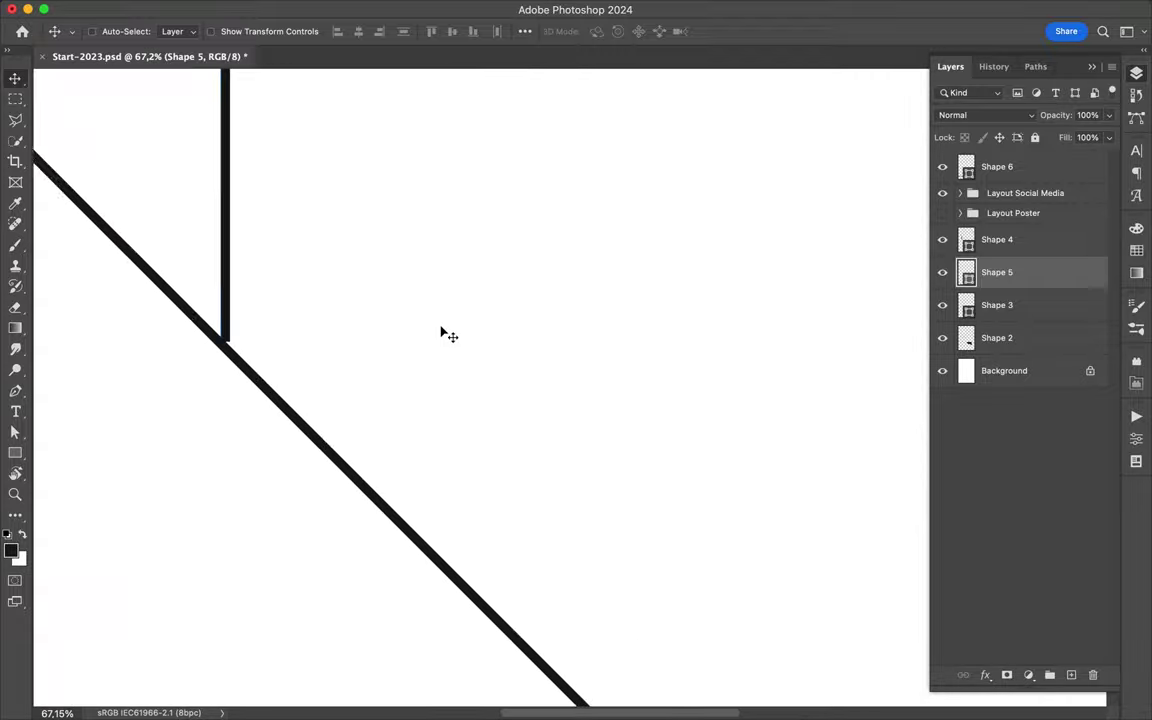
{"action": "key", "text": "a"}
{"action": "left_click", "coordinate": [481, 343]}
{"action": "left_click", "coordinate": [540, 342]}
{"action": "scroll", "coordinate": [712, 334], "scroll_direction": "down", "scroll_amount": 6}
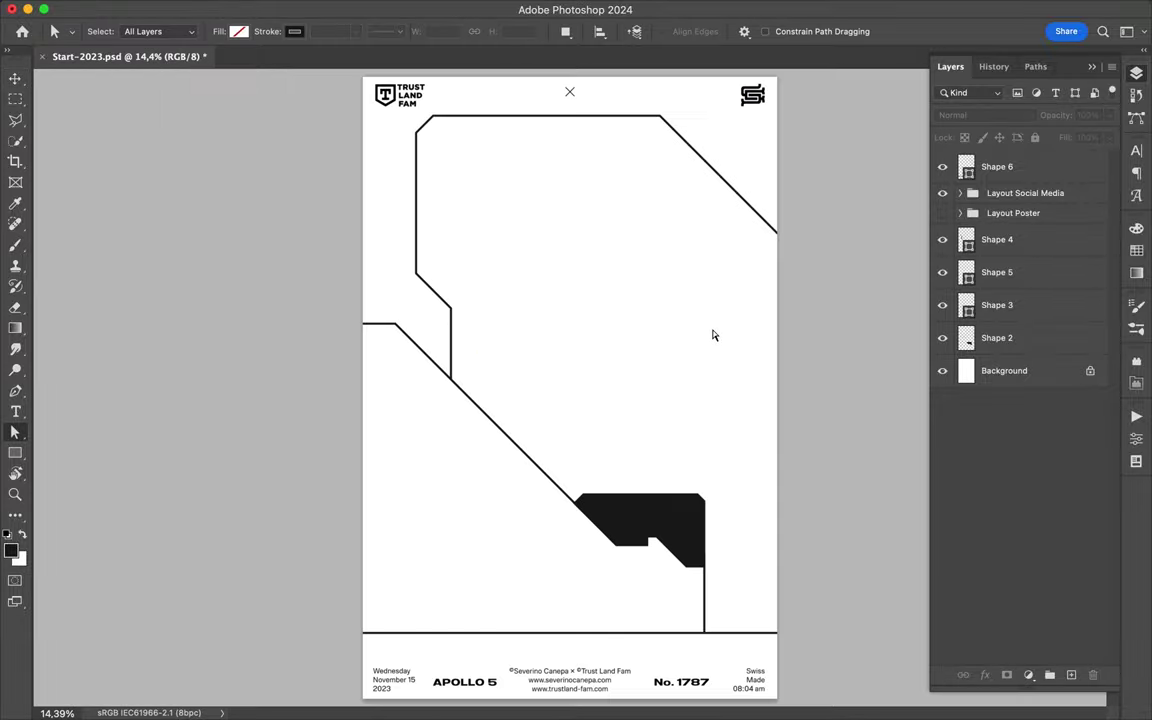
Draw the inner angular frame line with no fill and a black stroke.
{"action": "scroll", "coordinate": [600, 480], "scroll_direction": "up", "scroll_amount": 2}
{"action": "key", "text": "p"}
{"action": "scroll", "coordinate": [567, 525], "scroll_direction": "up", "scroll_amount": 1}
{"action": "left_click", "coordinate": [577, 588]}
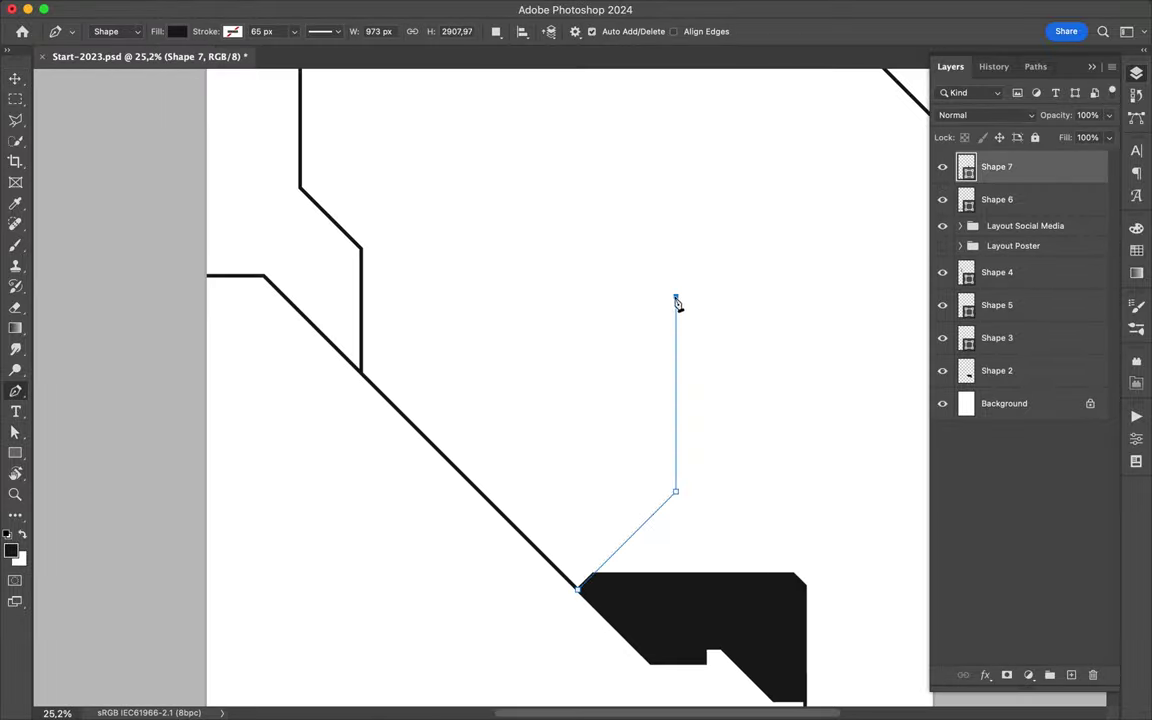
{"action": "scroll", "coordinate": [676, 300], "scroll_direction": "up", "scroll_amount": 5}
{"action": "left_click", "coordinate": [411, 167]}
{"action": "left_click", "coordinate": [303, 170]}
{"action": "left_click", "coordinate": [177, 31]}
{"action": "left_click", "coordinate": [139, 63]}
{"action": "key", "text": "Escape"}
{"action": "key", "text": "a"}
{"action": "scroll", "coordinate": [409, 238], "scroll_direction": "up", "scroll_amount": 3}
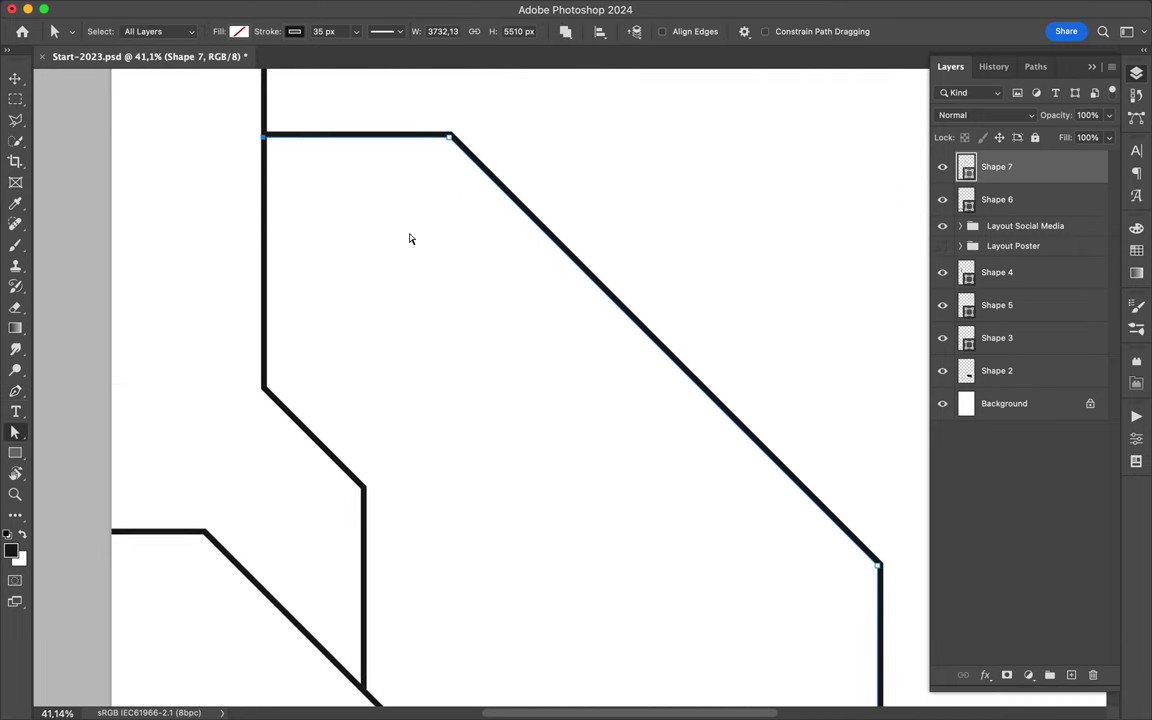
{"action": "scroll", "coordinate": [409, 238], "scroll_direction": "down", "scroll_amount": 10}
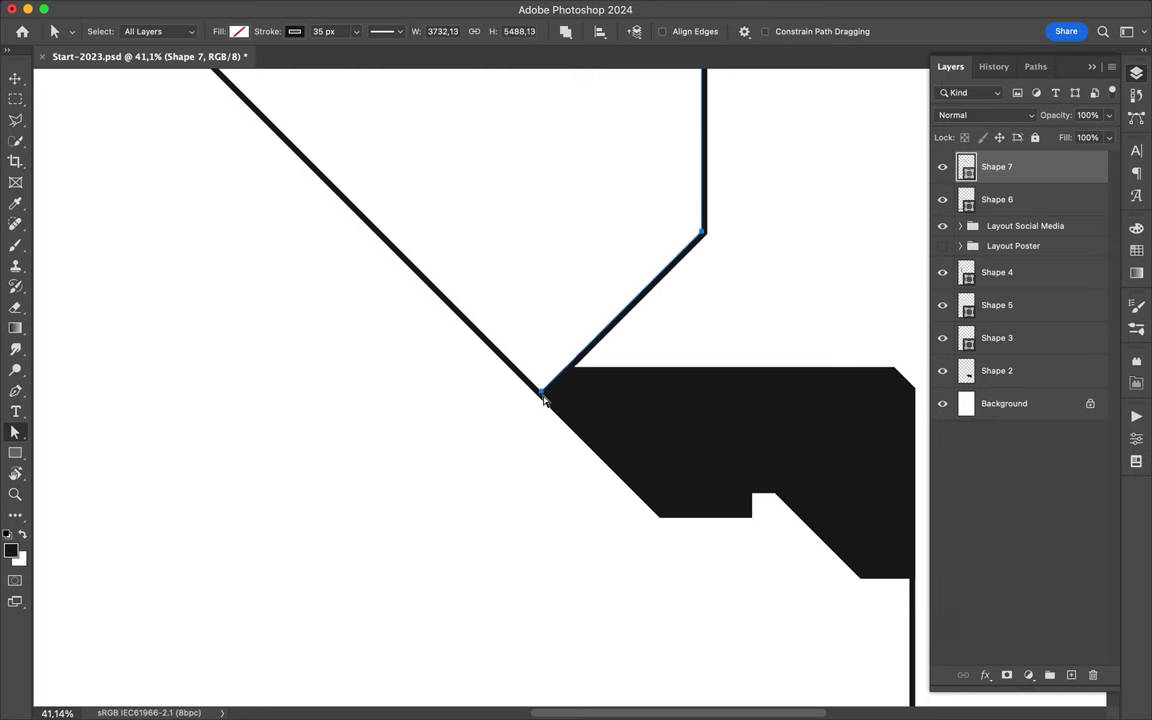
{"action": "left_click", "coordinate": [687, 355]}
Draw the right-side line from the block's top-right corner up to the top, without fill.
{"action": "scroll", "coordinate": [722, 470], "scroll_direction": "down", "scroll_amount": 5}
{"action": "scroll", "coordinate": [712, 460], "scroll_direction": "up", "scroll_amount": 1}
{"action": "scroll", "coordinate": [713, 461], "scroll_direction": "up", "scroll_amount": 3}
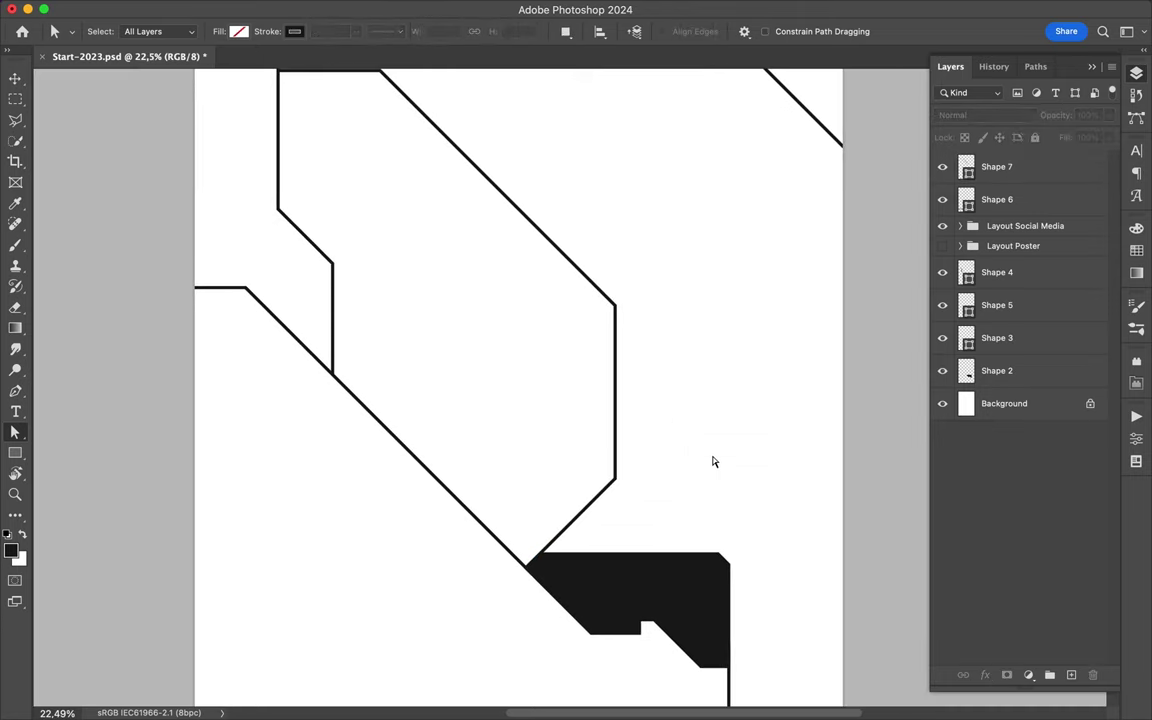
{"action": "scroll", "coordinate": [700, 460], "scroll_direction": "down", "scroll_amount": 2}
{"action": "key", "text": "p"}
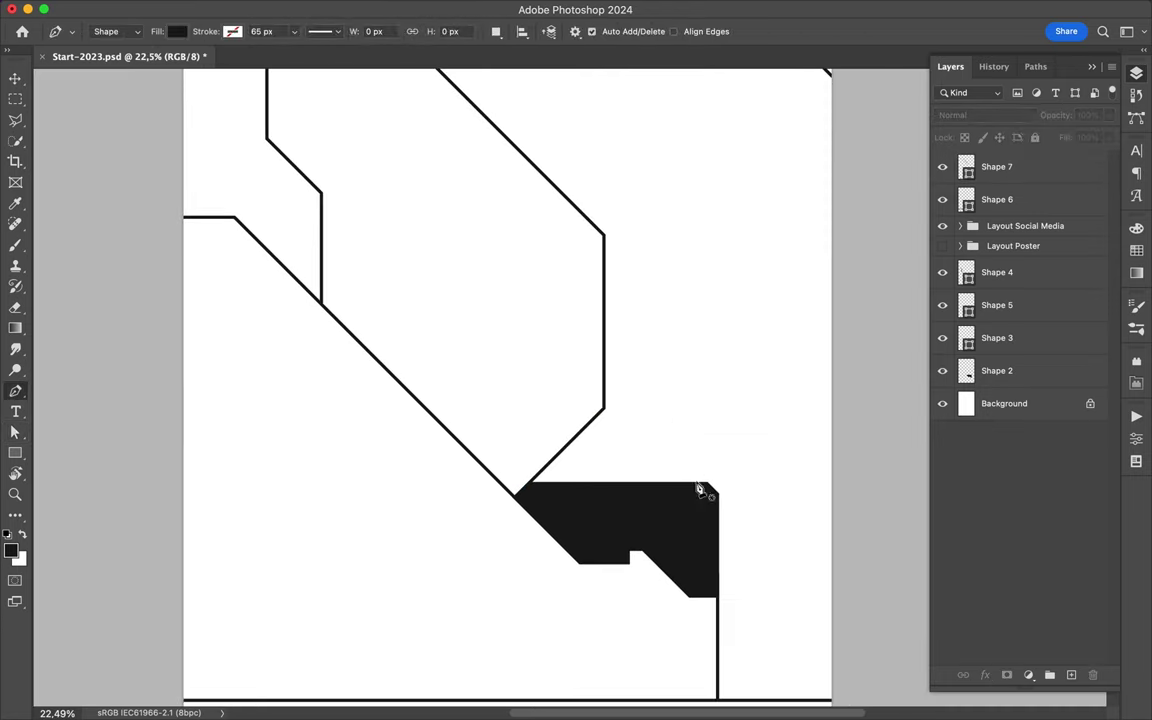
{"action": "left_click", "coordinate": [702, 484]}
{"action": "left_click", "coordinate": [800, 391]}
{"action": "scroll", "coordinate": [792, 267], "scroll_direction": "up", "scroll_amount": 6}
{"action": "left_click", "coordinate": [742, 333]}
{"action": "left_click", "coordinate": [741, 165]}
{"action": "key", "text": "a"}
{"action": "left_click", "coordinate": [232, 31]}
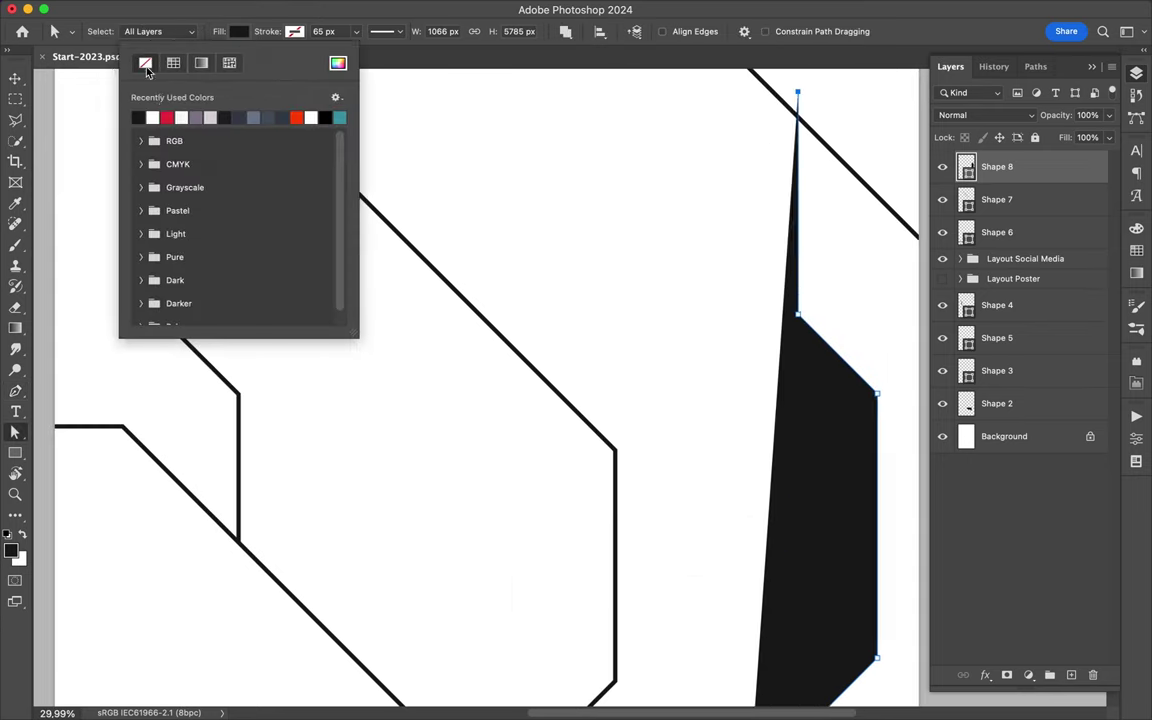
{"action": "left_click", "coordinate": [141, 57]}
{"action": "scroll", "coordinate": [656, 242], "scroll_direction": "up", "scroll_amount": 3}
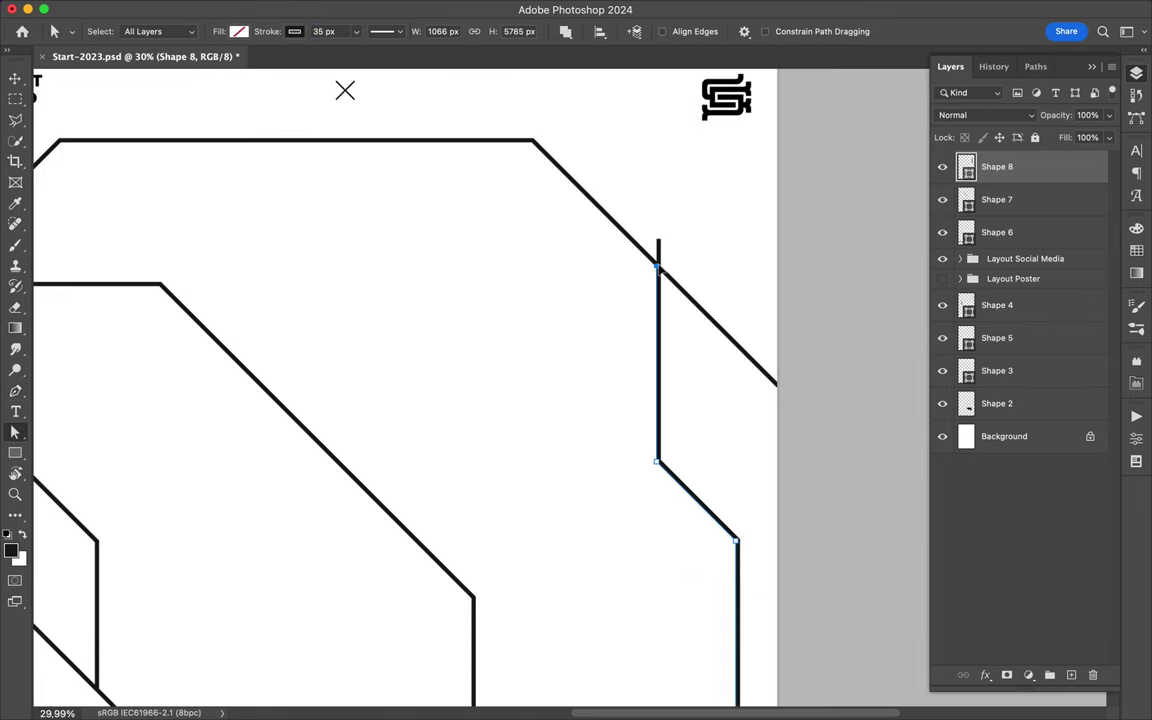
{"action": "scroll", "coordinate": [725, 345], "scroll_direction": "down", "scroll_amount": 10}
{"action": "scroll", "coordinate": [725, 345], "scroll_direction": "up", "scroll_amount": 3}
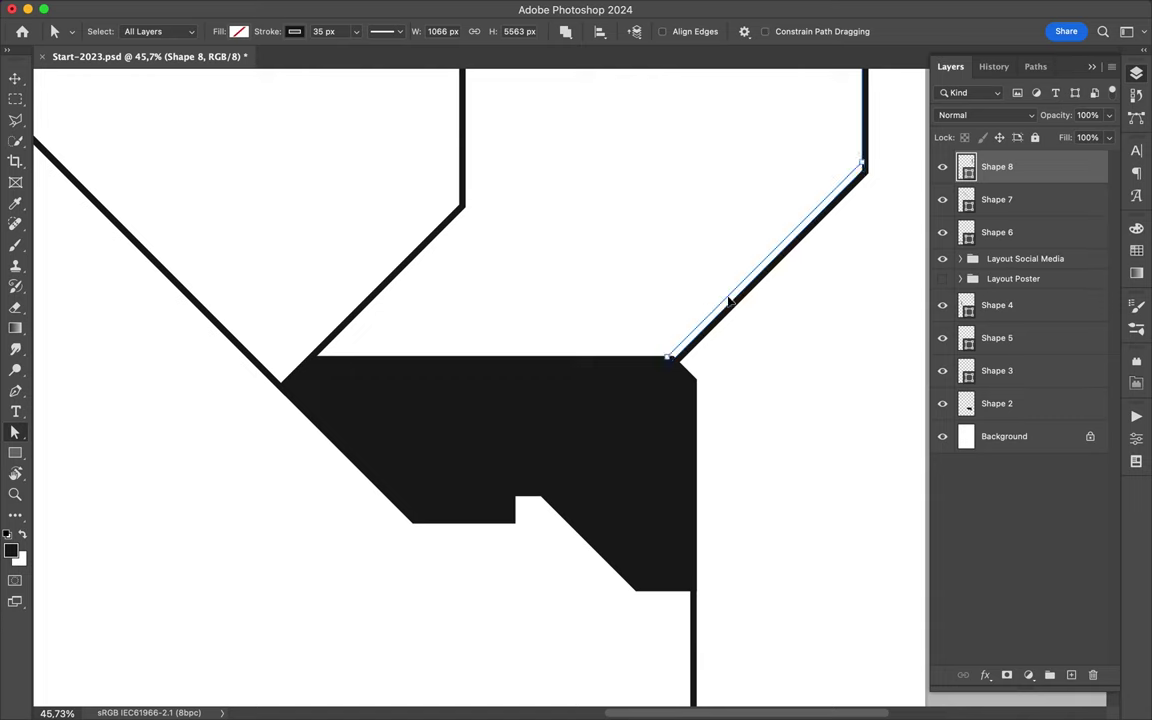
{"action": "scroll", "coordinate": [745, 315], "scroll_direction": "down", "scroll_amount": 2}
{"action": "scroll", "coordinate": [790, 315], "scroll_direction": "down", "scroll_amount": 2}
Outline a small closed parallelogram beside the block's corner.
{"action": "key", "text": "p"}
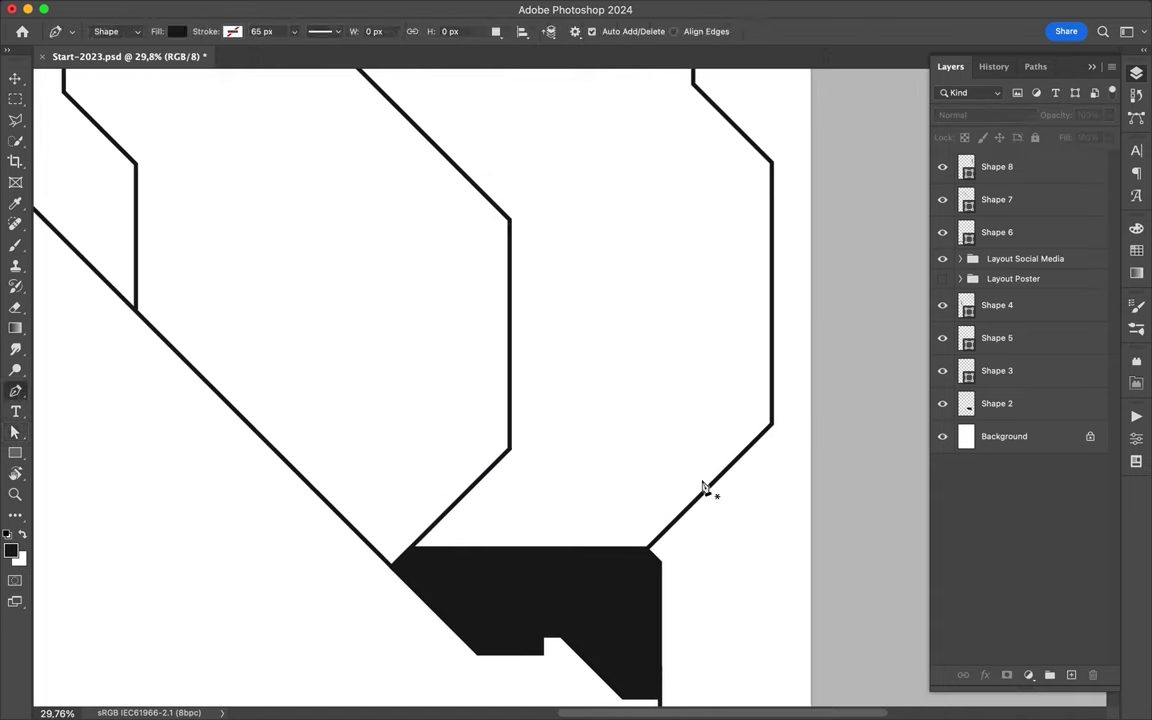
{"action": "left_click", "coordinate": [661, 565]}
{"action": "left_click", "coordinate": [722, 507]}
{"action": "left_click", "coordinate": [720, 477]}
{"action": "left_click", "coordinate": [648, 548]}
{"action": "left_click", "coordinate": [661, 565]}
{"action": "scroll", "coordinate": [720, 478], "scroll_direction": "up", "scroll_amount": 5}
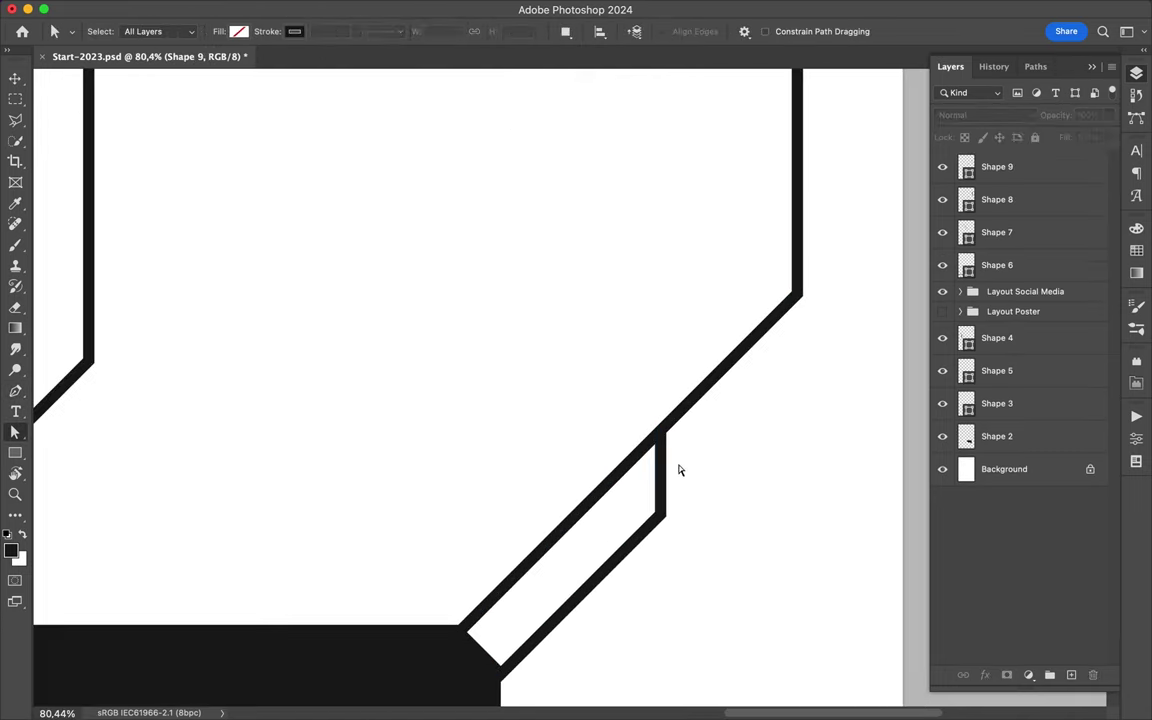
Draw the lower diagonal line to the vertical line with no fill and a black stroke.
{"action": "key", "text": "p"}
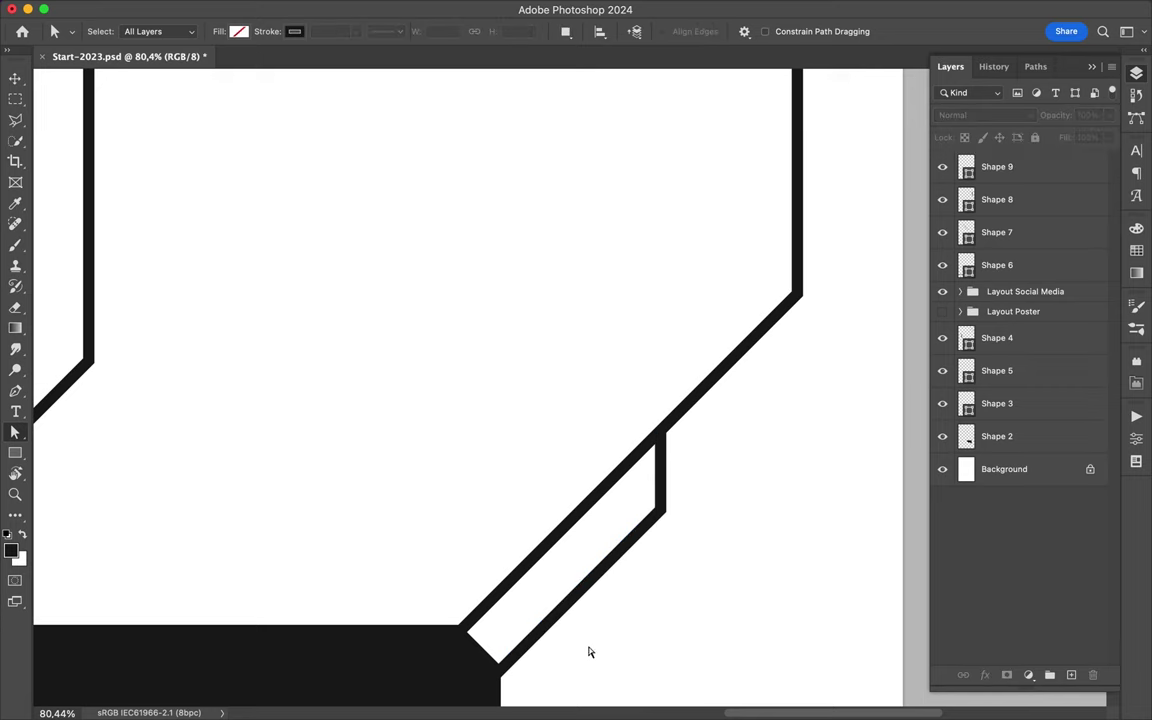
{"action": "scroll", "coordinate": [589, 650], "scroll_direction": "down", "scroll_amount": 8}
{"action": "left_click", "coordinate": [668, 586]}
{"action": "left_click", "coordinate": [457, 586]}
{"action": "left_click", "coordinate": [349, 690]}
{"action": "left_click", "coordinate": [177, 31]}
{"action": "left_click", "coordinate": [82, 57]}
{"action": "left_click", "coordinate": [232, 31]}
{"action": "key", "text": "Return"}
{"action": "left_click", "coordinate": [581, 291]}
Drag the lower line's corner into place with Path Selection.
{"action": "key", "text": "a"}
{"action": "scroll", "coordinate": [464, 380], "scroll_direction": "up", "scroll_amount": 3}
{"action": "scroll", "coordinate": [685, 484], "scroll_direction": "up", "scroll_amount": 3}
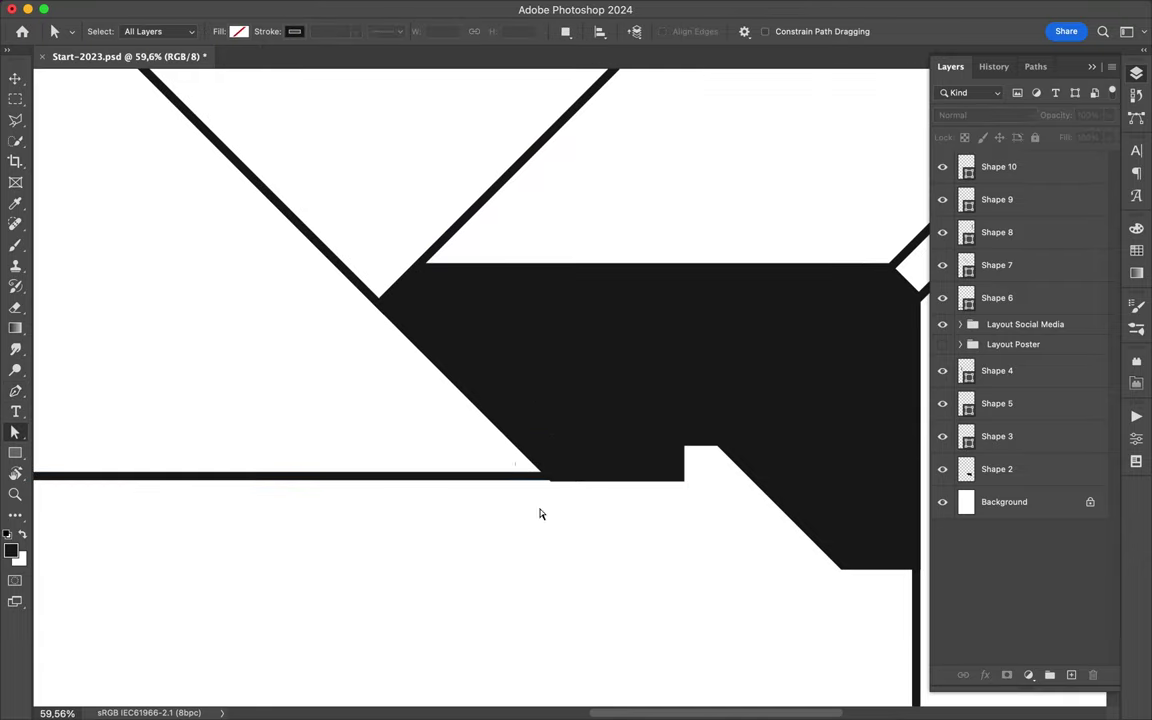
{"action": "left_click", "coordinate": [684, 483]}
{"action": "scroll", "coordinate": [684, 483], "scroll_direction": "left", "scroll_amount": 5}
{"action": "mouse_move", "coordinate": [331, 503]}
{"action": "left_mouse_down"}
{"action": "mouse_move", "coordinate": [591, 458]}
{"action": "mouse_move", "coordinate": [707, 494]}
{"action": "mouse_move", "coordinate": [666, 465]}
{"action": "mouse_move", "coordinate": [714, 387]}
{"action": "left_mouse_up"}
{"action": "scroll", "coordinate": [707, 494], "scroll_direction": "up", "scroll_amount": 2}
{"action": "scroll", "coordinate": [666, 465], "scroll_direction": "up", "scroll_amount": 3}
{"action": "key", "text": "super+0"}
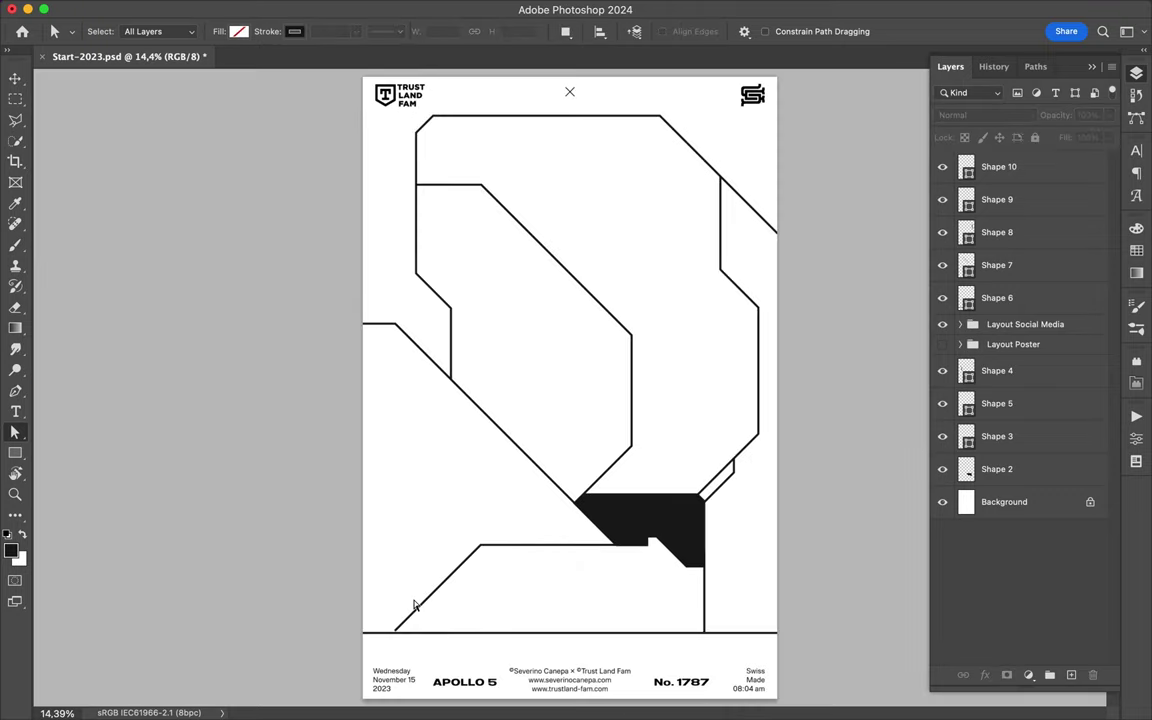
Nudge the lower diagonal line's lower-left point slightly down-left.
{"action": "left_click", "coordinate": [415, 605]}
{"action": "scroll", "coordinate": [416, 622], "scroll_direction": "up", "scroll_amount": 3}
{"action": "scroll", "coordinate": [416, 622], "scroll_direction": "down", "scroll_amount": 5}
{"action": "left_click", "coordinate": [313, 573]}
{"action": "left_click_drag", "start_coordinate": [313, 573], "coordinate": [311, 578]}
{"action": "left_click", "coordinate": [308, 582]}
{"action": "key", "text": "super+0"}
Move the Layout Social Media and Layout Poster groups above the shape layers.
{"action": "scroll", "coordinate": [394, 140], "scroll_direction": "up", "scroll_amount": 3}
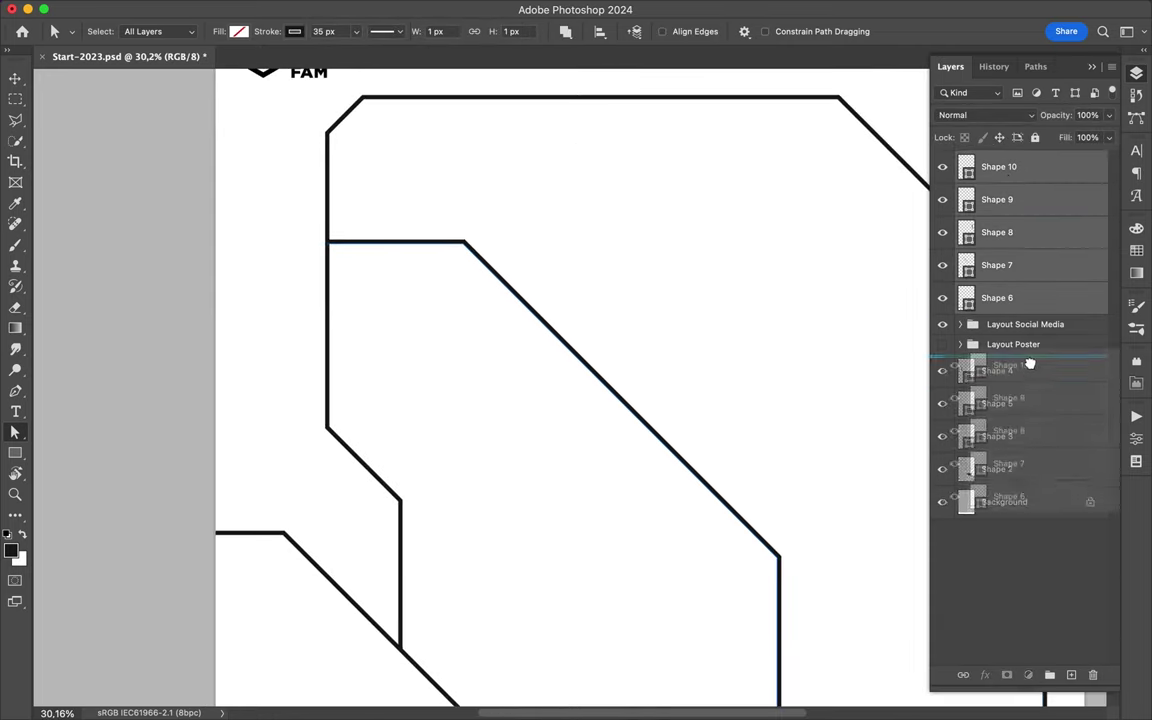
{"action": "left_click_drag", "start_coordinate": [944, 175], "coordinate": [1029, 362]}
{"action": "scroll", "coordinate": [536, 220], "scroll_direction": "up", "scroll_amount": 1}
{"action": "key", "text": "p"}
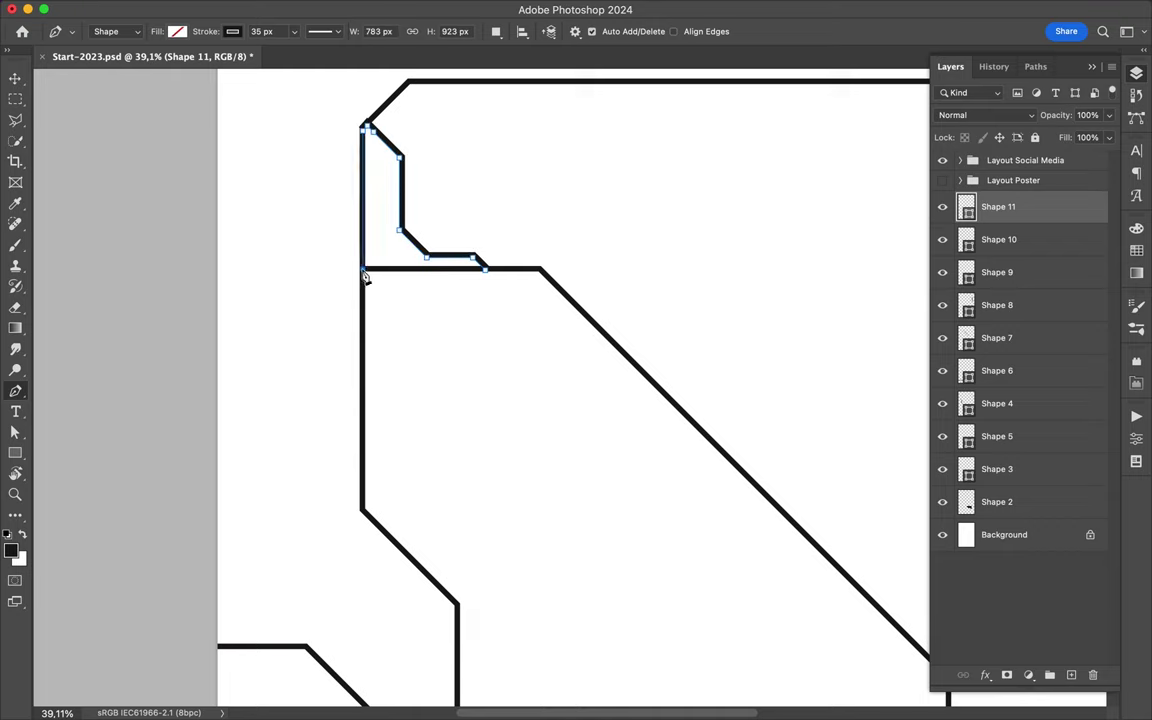
Close the accent shape's outline and fill it with black.
{"action": "left_click", "coordinate": [364, 268]}
{"action": "left_click", "coordinate": [177, 31]}
{"action": "left_click", "coordinate": [146, 115]}
{"action": "key", "text": "v"}
{"action": "scroll", "coordinate": [525, 193], "scroll_direction": "down", "scroll_amount": 5}
{"action": "scroll", "coordinate": [488, 383], "scroll_direction": "down", "scroll_amount": 2}
{"action": "scroll", "coordinate": [509, 362], "scroll_direction": "down", "scroll_amount": 3}
{"action": "scroll", "coordinate": [515, 357], "scroll_direction": "down", "scroll_amount": 1}
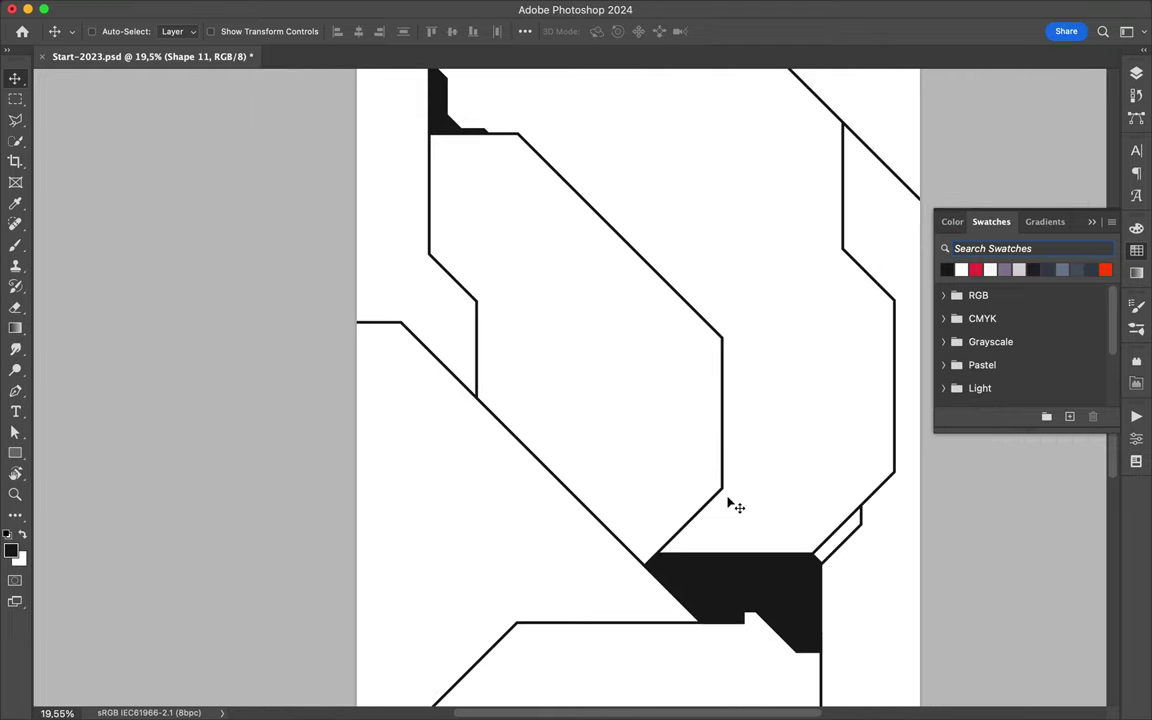
{"action": "scroll", "coordinate": [735, 507], "scroll_direction": "up", "scroll_amount": 1}
{"action": "scroll", "coordinate": [743, 489], "scroll_direction": "up", "scroll_amount": 1}
{"action": "scroll", "coordinate": [740, 495], "scroll_direction": "up", "scroll_amount": 1}
Finish the new stepped line and select its shape.
{"action": "key", "text": "p"}
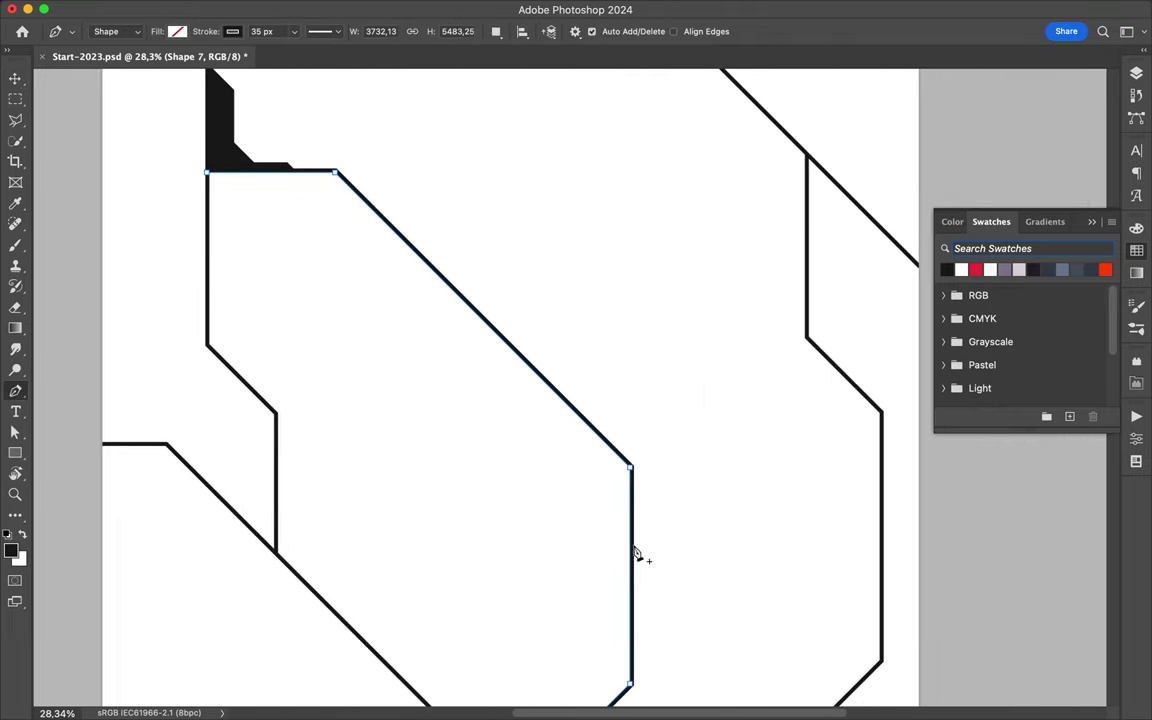
{"action": "left_click", "coordinate": [884, 430]}
{"action": "key", "text": "a"}
{"action": "scroll", "coordinate": [568, 420], "scroll_direction": "up", "scroll_amount": 2}
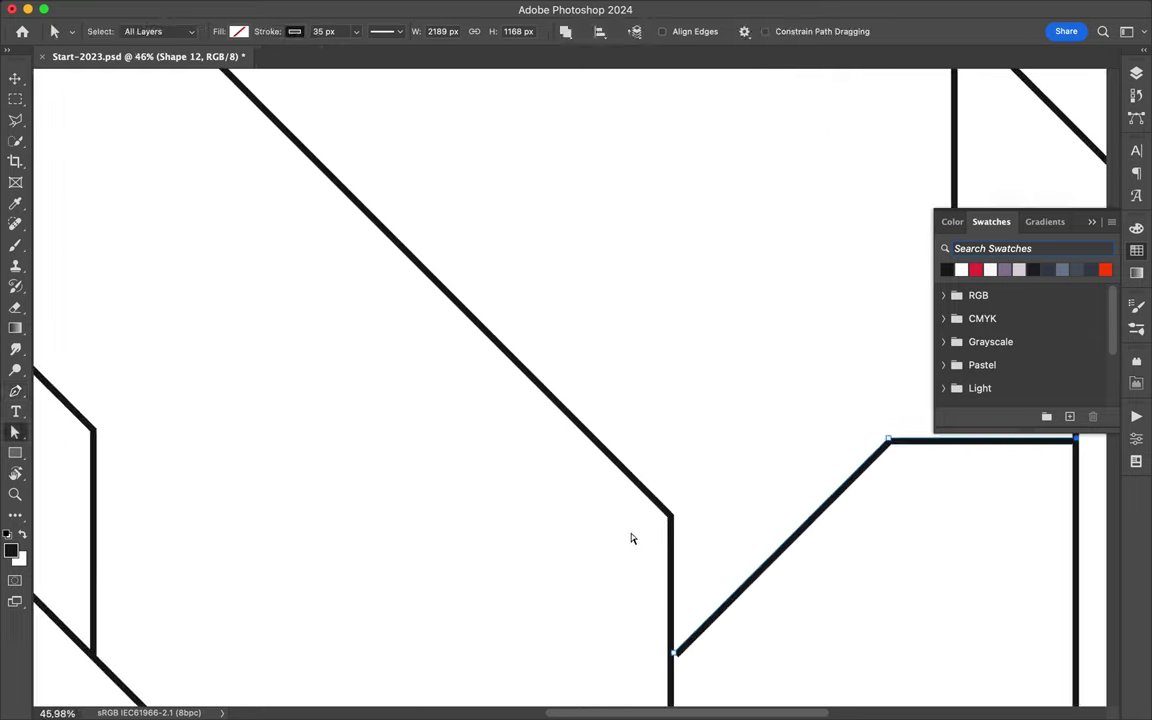
{"action": "scroll", "coordinate": [630, 500], "scroll_direction": "down", "scroll_amount": 2}
{"action": "scroll", "coordinate": [701, 497], "scroll_direction": "up", "scroll_amount": 2}
{"action": "scroll", "coordinate": [414, 640], "scroll_direction": "up", "scroll_amount": 2}
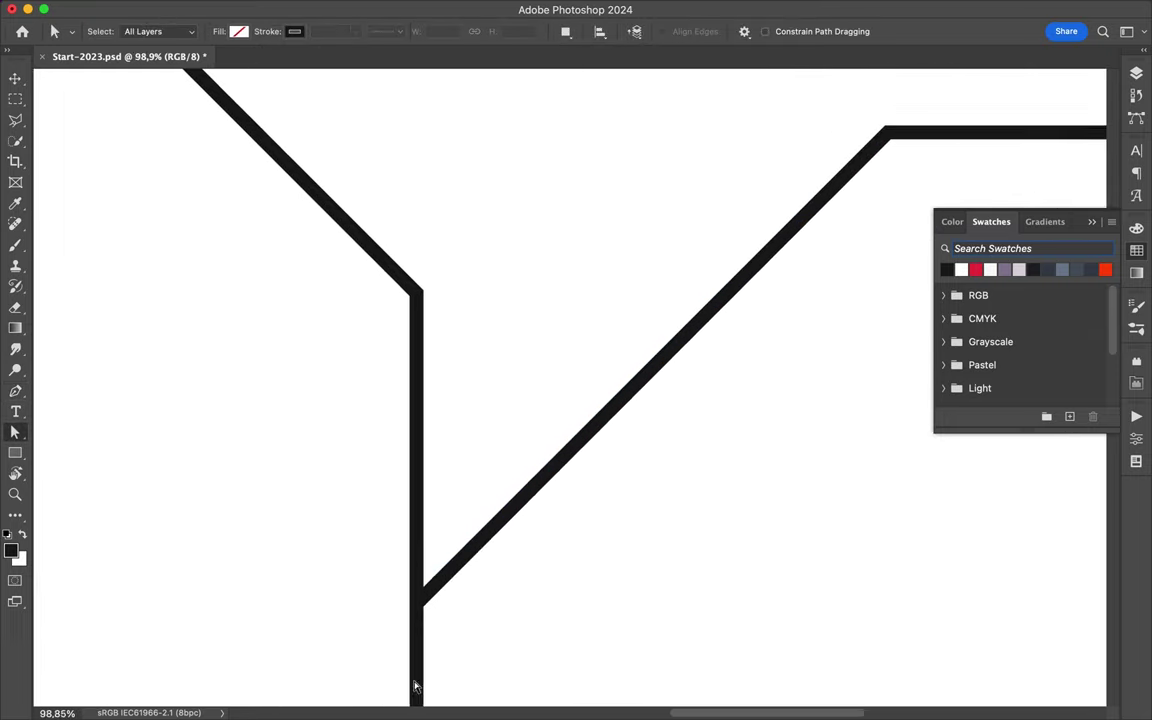
{"action": "scroll", "coordinate": [355, 337], "scroll_direction": "up", "scroll_amount": 1}
{"action": "left_click", "coordinate": [407, 289]}
Add a second parallel stepped line from the horizontal edge, then fit the poster in view.
{"action": "key", "text": "p"}
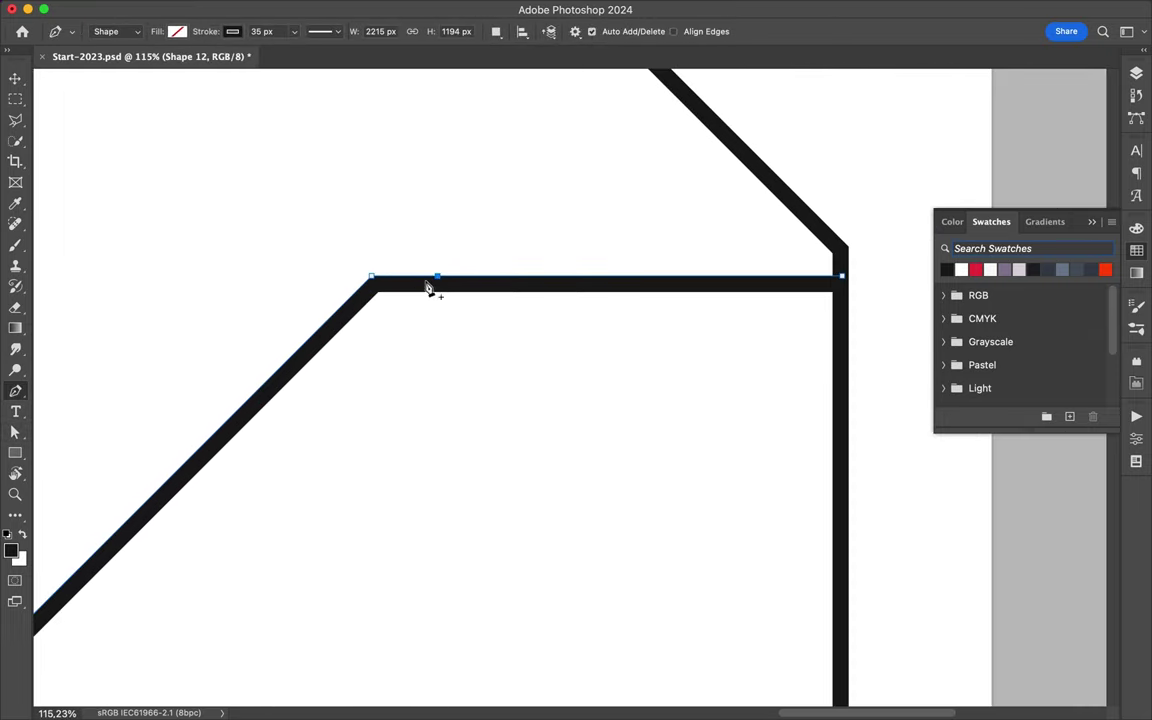
{"action": "left_click", "coordinate": [788, 187]}
{"action": "key", "text": "v"}
{"action": "key", "text": "a"}
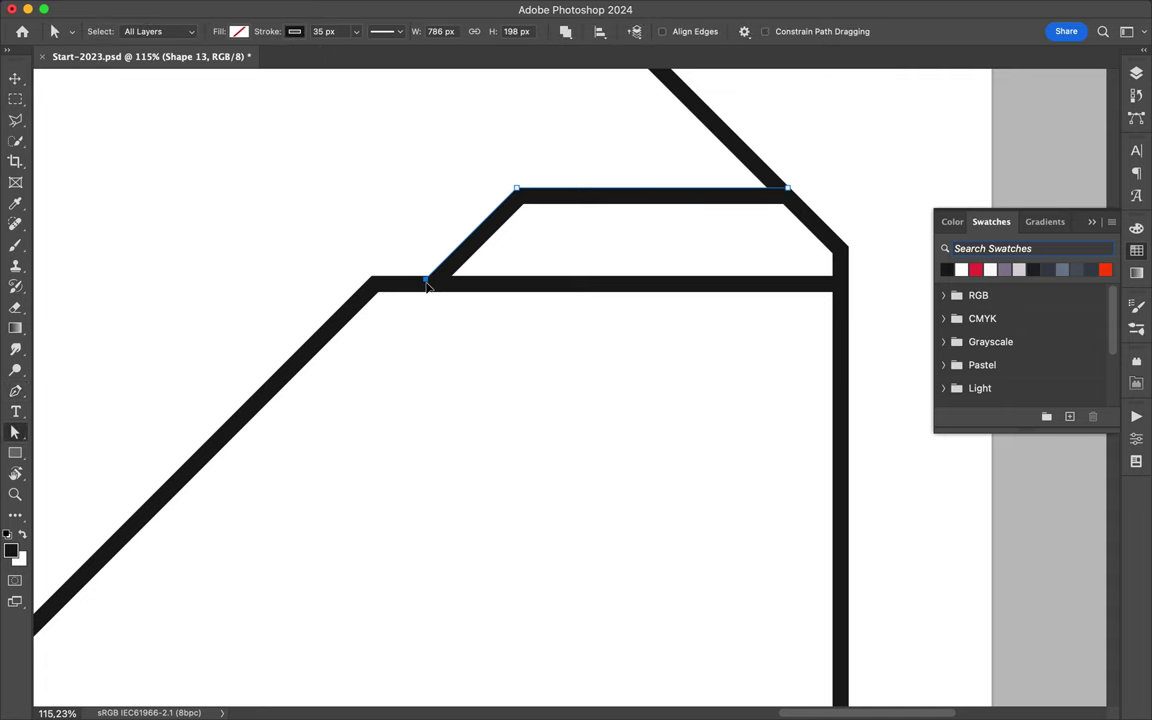
{"action": "key", "text": "Escape"}
{"action": "key", "text": "super+0"}
{"action": "scroll", "coordinate": [478, 380], "scroll_direction": "up", "scroll_amount": 3}
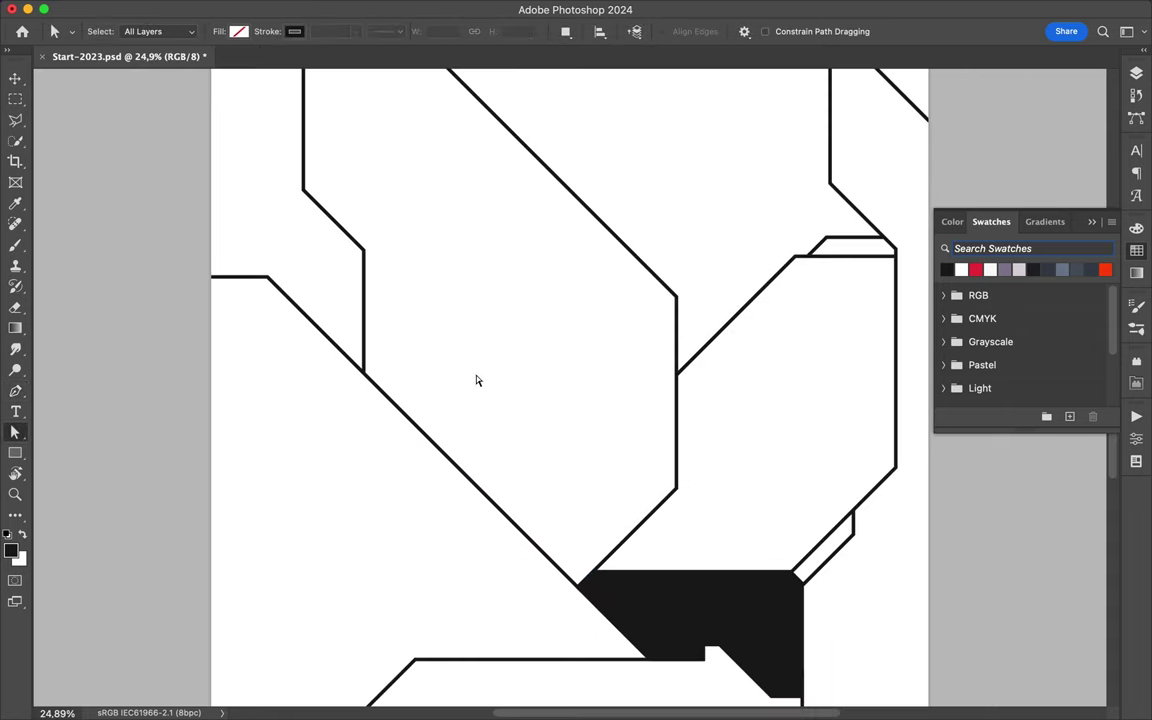
{"action": "scroll", "coordinate": [477, 380], "scroll_direction": "up", "scroll_amount": 3}
Draw a thin black strip along the inner vertical line and down the diagonal.
{"action": "key", "text": "p"}
{"action": "left_click", "coordinate": [378, 273]}
{"action": "left_click", "coordinate": [382, 421]}
{"action": "left_click", "coordinate": [502, 540]}
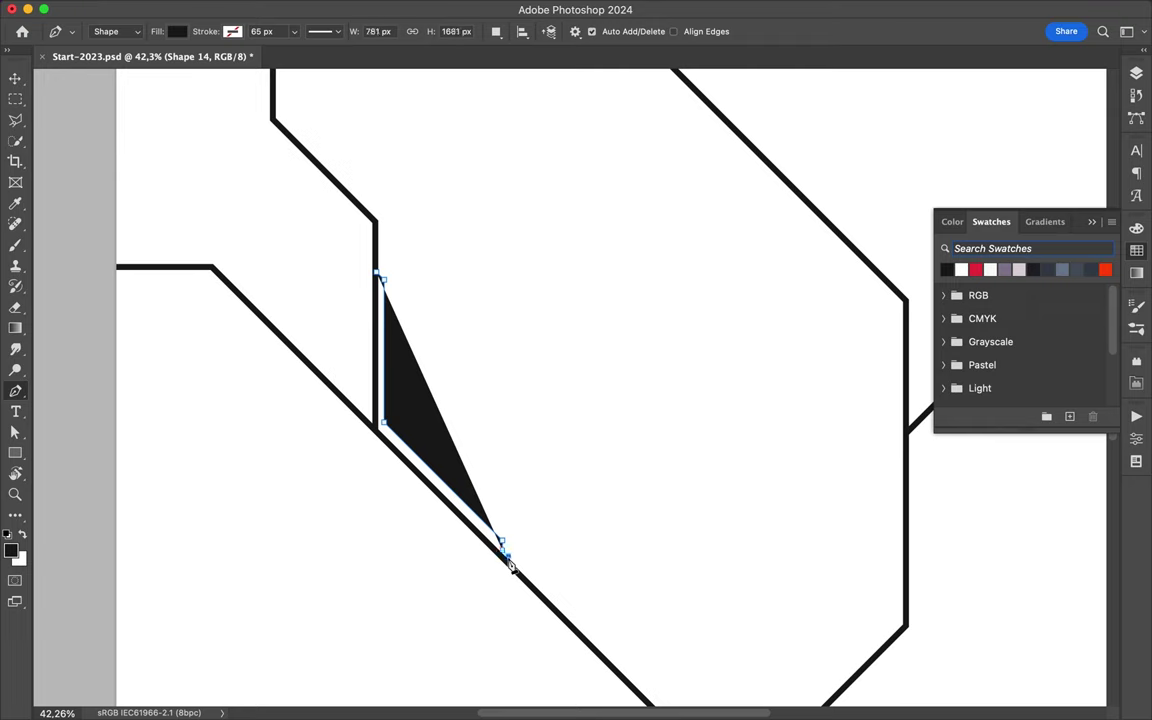
{"action": "left_click", "coordinate": [528, 580]}
{"action": "key", "text": "a"}
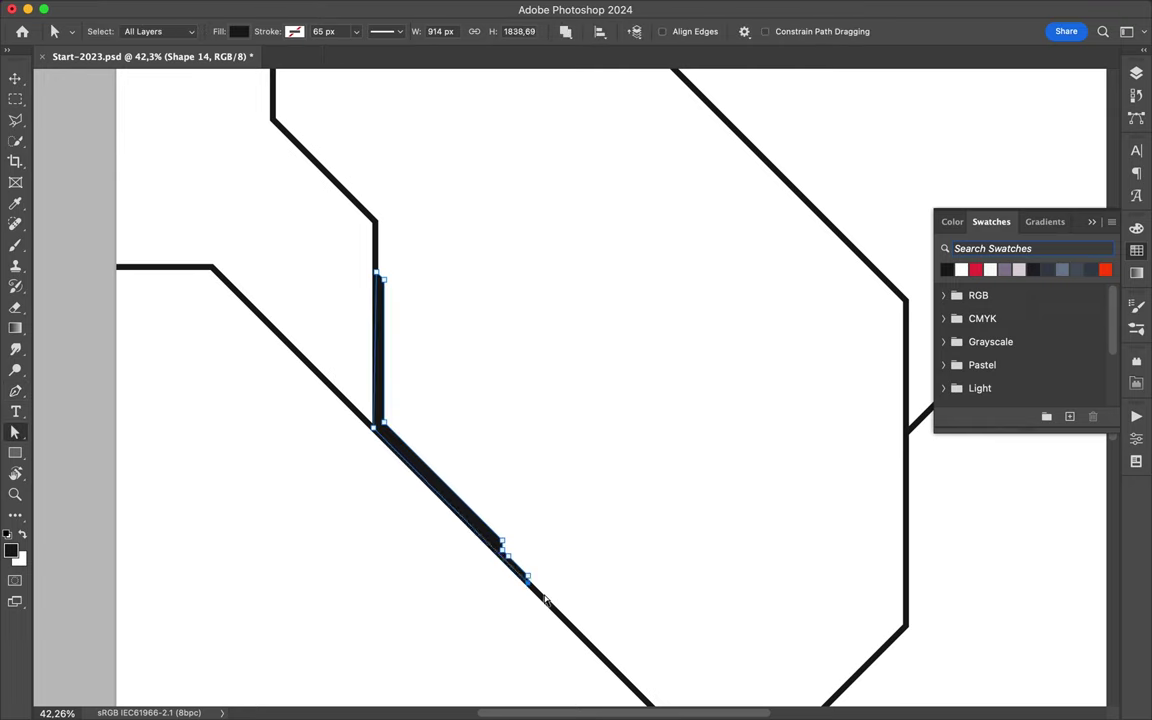
{"action": "key", "text": "Escape"}
Close a black wedge on the left horizontal line.
{"action": "scroll", "coordinate": [157, 233], "scroll_direction": "up", "scroll_amount": 1}
{"action": "key", "text": "p"}
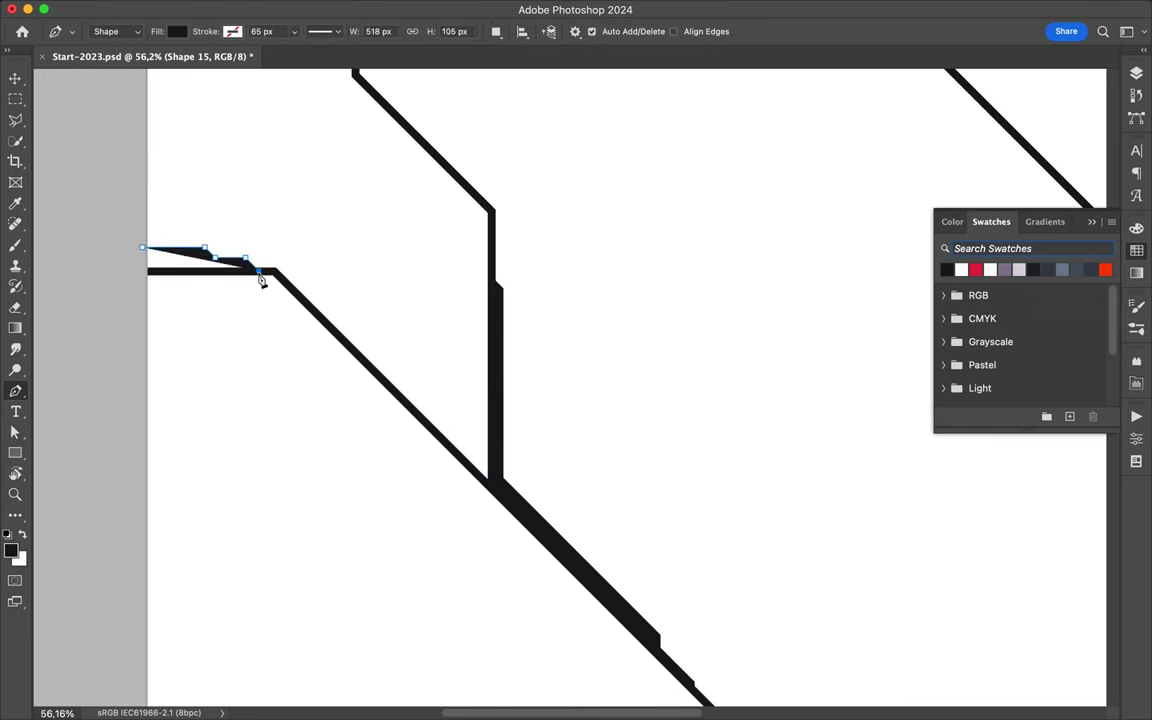
{"action": "left_click", "coordinate": [143, 248]}
{"action": "scroll", "coordinate": [141, 252], "scroll_direction": "right", "scroll_amount": 3}
{"action": "scroll", "coordinate": [141, 252], "scroll_direction": "down", "scroll_amount": 5}
{"action": "scroll", "coordinate": [141, 252], "scroll_direction": "down", "scroll_amount": 5}
{"action": "scroll", "coordinate": [141, 252], "scroll_direction": "down", "scroll_amount": 3}
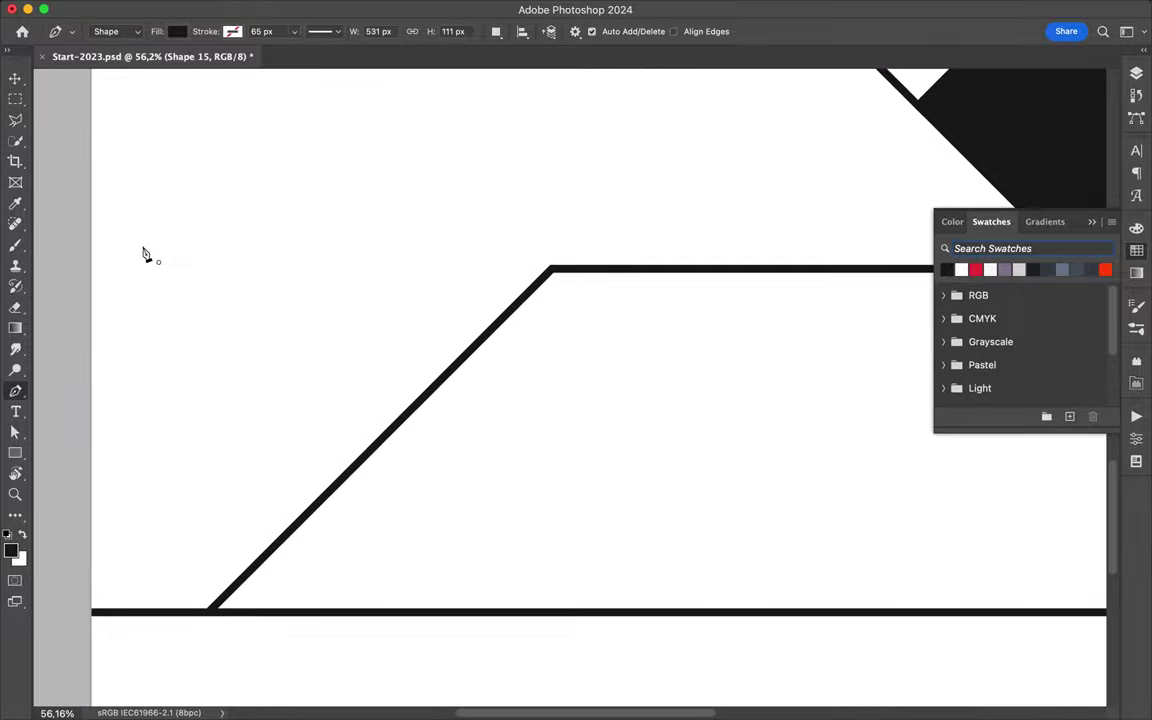
Draw a black strip along the bottom-left diagonal and bottom line, then select the Background layer.
{"action": "left_click", "coordinate": [568, 572]}
{"action": "left_click", "coordinate": [848, 596]}
{"action": "left_click", "coordinate": [856, 612]}
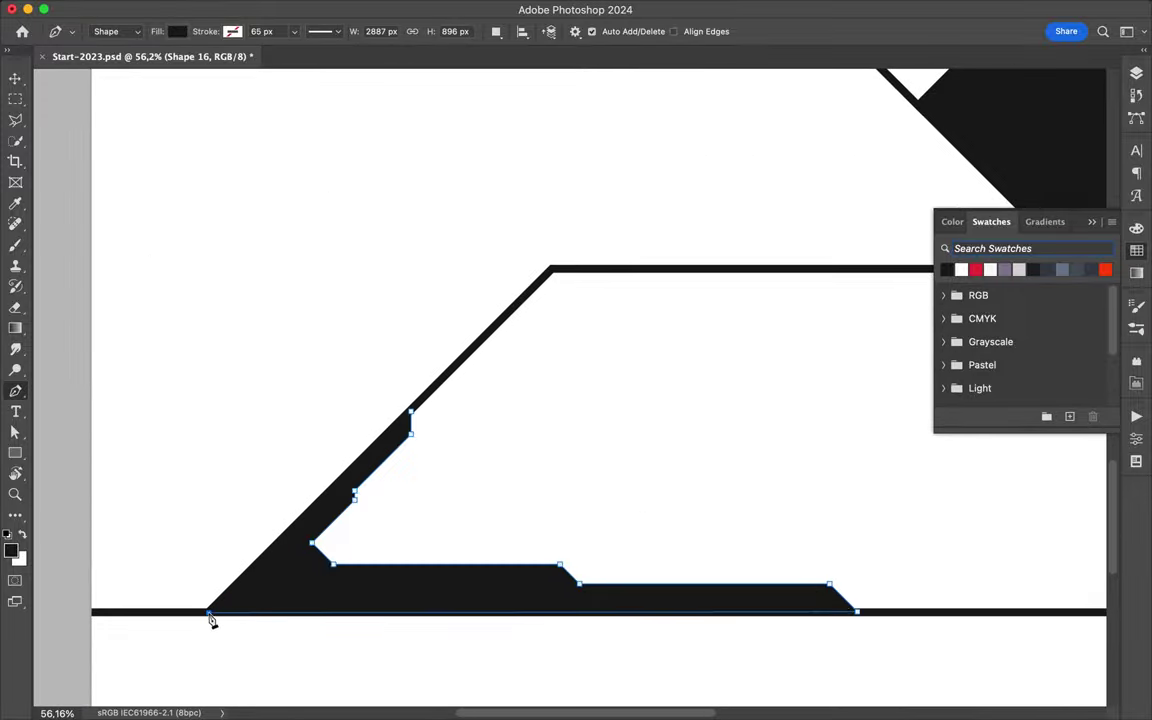
{"action": "left_click", "coordinate": [213, 620]}
{"action": "left_click", "coordinate": [410, 410]}
{"action": "key", "text": "super+0"}
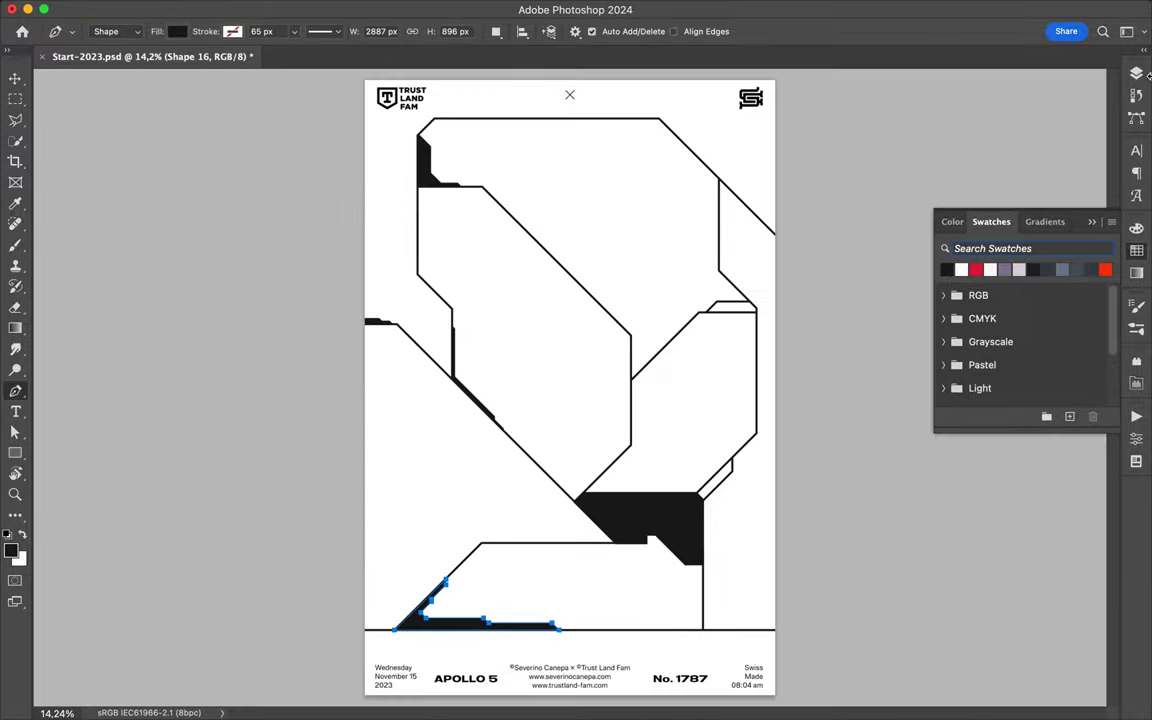
{"action": "left_click", "coordinate": [1136, 73]}
{"action": "left_click", "coordinate": [1008, 650]}
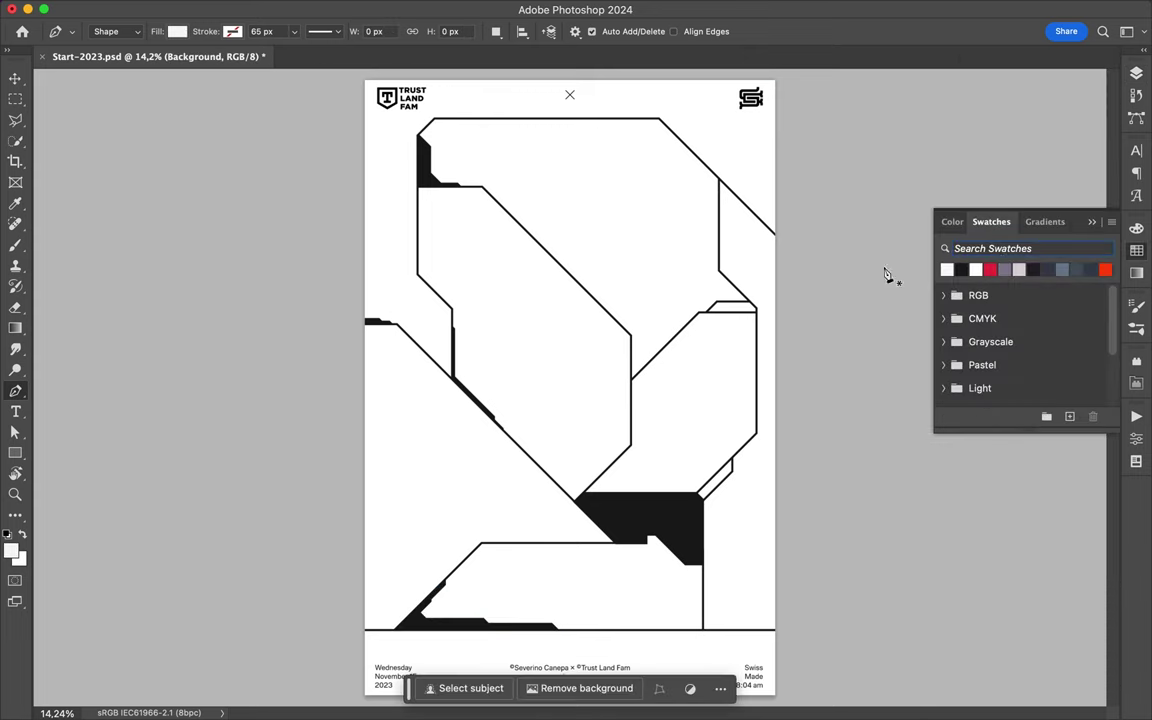
Start the pale backdrop shape at the top-left corner, tracing the top outline down to the black block.
{"action": "scroll", "coordinate": [600, 200], "scroll_direction": "up", "scroll_amount": 1}
{"action": "scroll", "coordinate": [375, 180], "scroll_direction": "up", "scroll_amount": 1}
{"action": "left_click", "coordinate": [370, 174]}
{"action": "left_click", "coordinate": [403, 141]}
{"action": "left_click", "coordinate": [627, 141]}
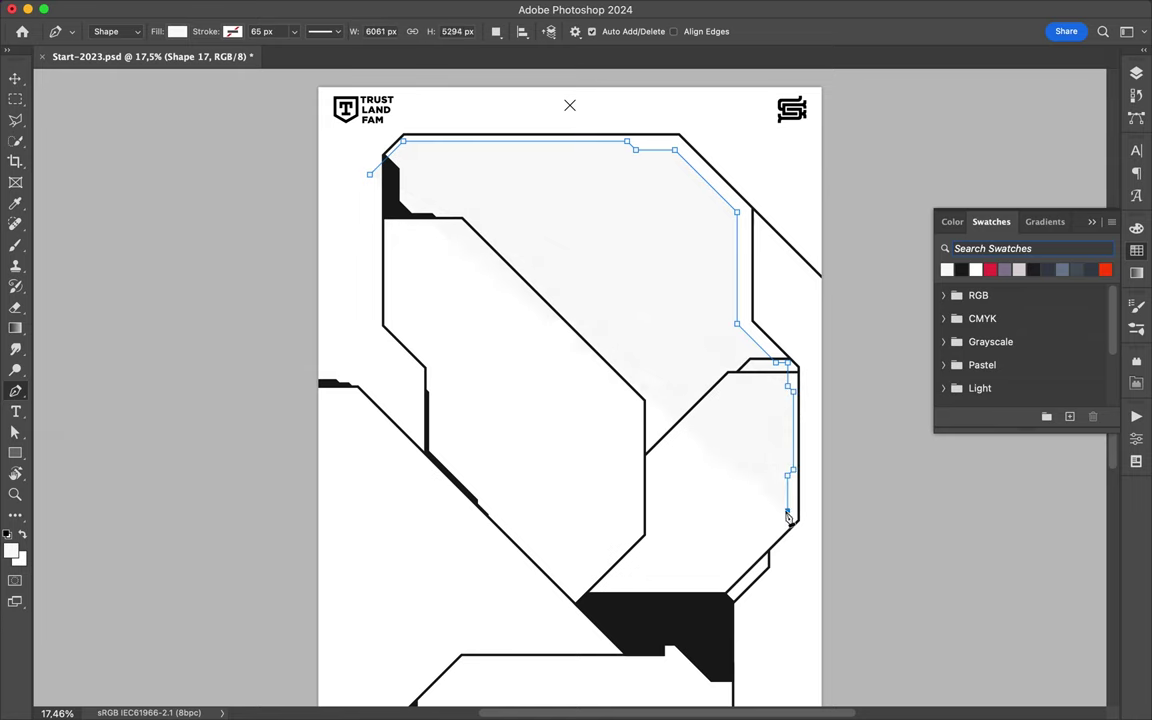
{"action": "left_click", "coordinate": [698, 604]}
Complete the backdrop outline along the bottom line, the lower-left diagonal and the left side.
{"action": "scroll", "coordinate": [700, 610], "scroll_direction": "down", "scroll_amount": 3}
{"action": "left_click", "coordinate": [786, 593]}
{"action": "left_click", "coordinate": [598, 592]}
{"action": "left_click", "coordinate": [369, 604]}
{"action": "left_click", "coordinate": [340, 577]}
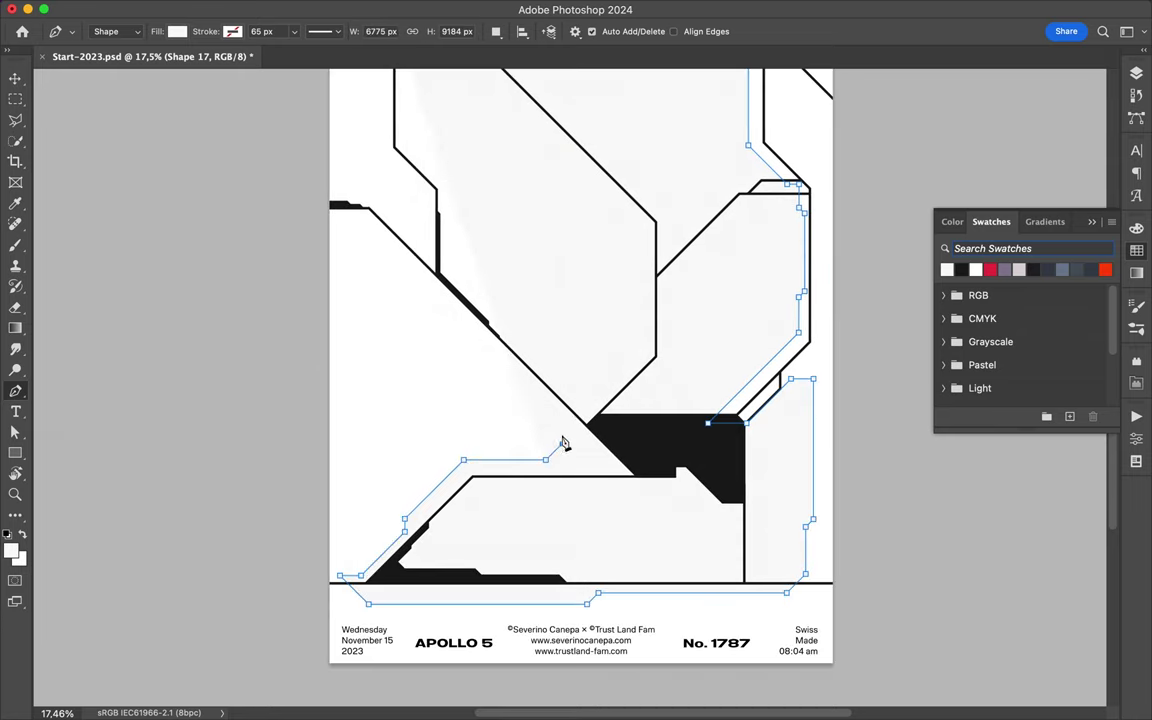
{"action": "scroll", "coordinate": [450, 200], "scroll_direction": "up", "scroll_amount": 1}
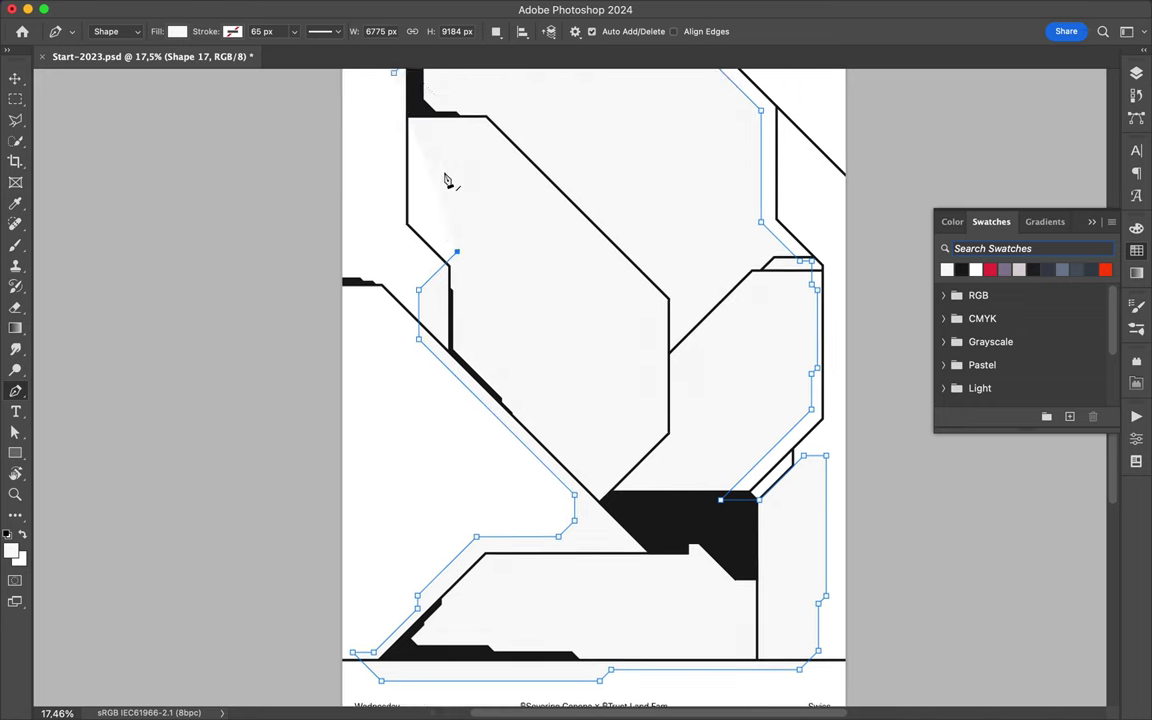
{"action": "left_click", "coordinate": [397, 198]}
{"action": "scroll", "coordinate": [397, 198], "scroll_direction": "up", "scroll_amount": 1}
Open the backdrop layer's options, make a polygonal selection, then clear it.
{"action": "left_click", "coordinate": [1136, 72]}
{"action": "right_click", "coordinate": [1000, 648]}
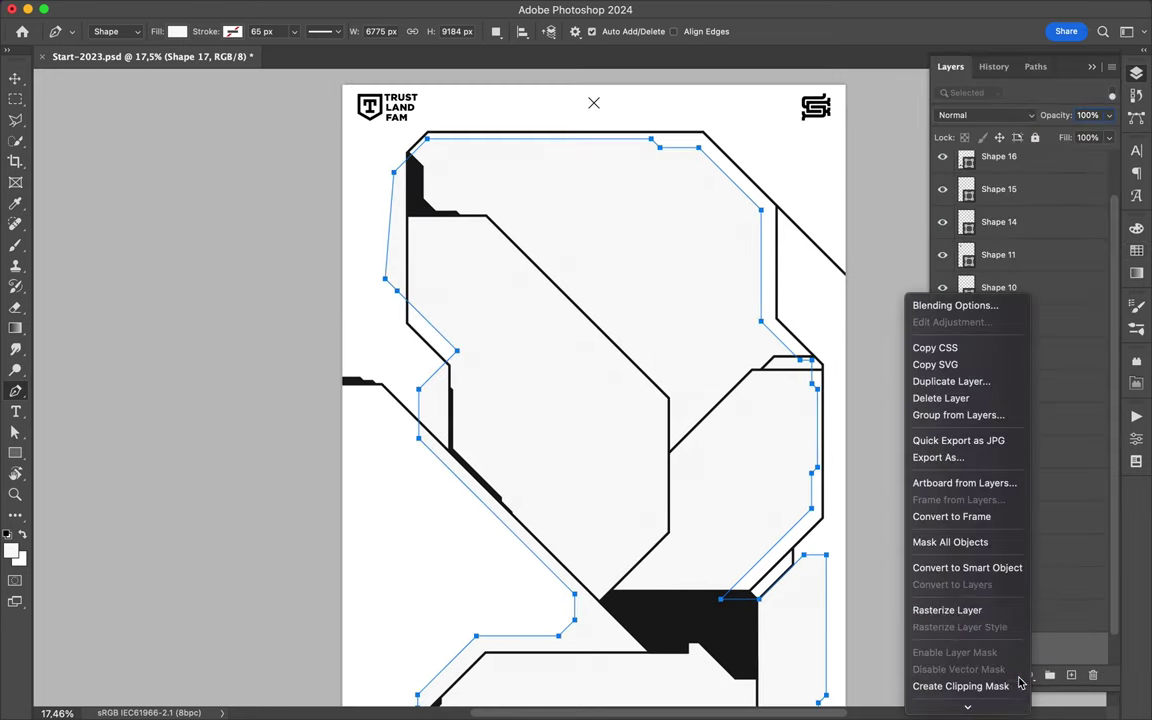
{"action": "key", "text": "Escape"}
{"action": "key", "text": "l"}
{"action": "left_click", "coordinate": [397, 157]}
{"action": "double_click", "coordinate": [403, 279]}
{"action": "key", "text": "v"}
{"action": "key", "text": "ctrl+d"}
{"action": "scroll", "coordinate": [573, 198], "scroll_direction": "down", "scroll_amount": 2}
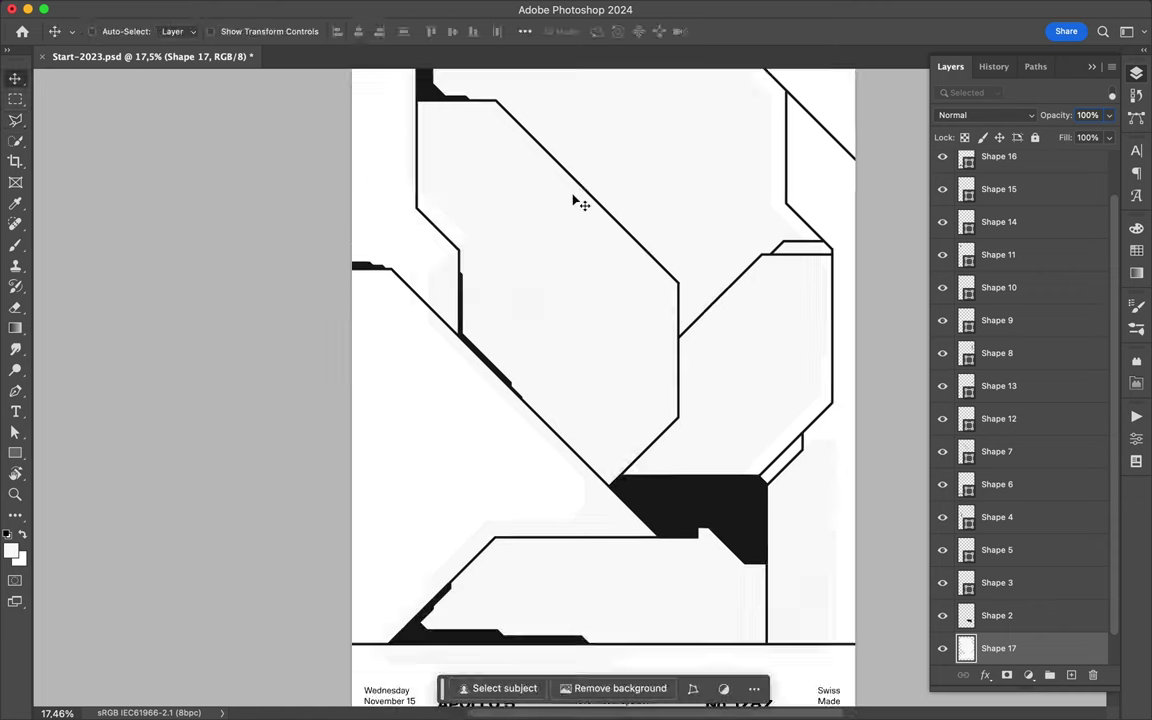
{"action": "scroll", "coordinate": [447, 218], "scroll_direction": "up", "scroll_amount": 2}
Draw a trial purple shape along the top-left diagonal and rasterize it.
{"action": "key", "text": "p"}
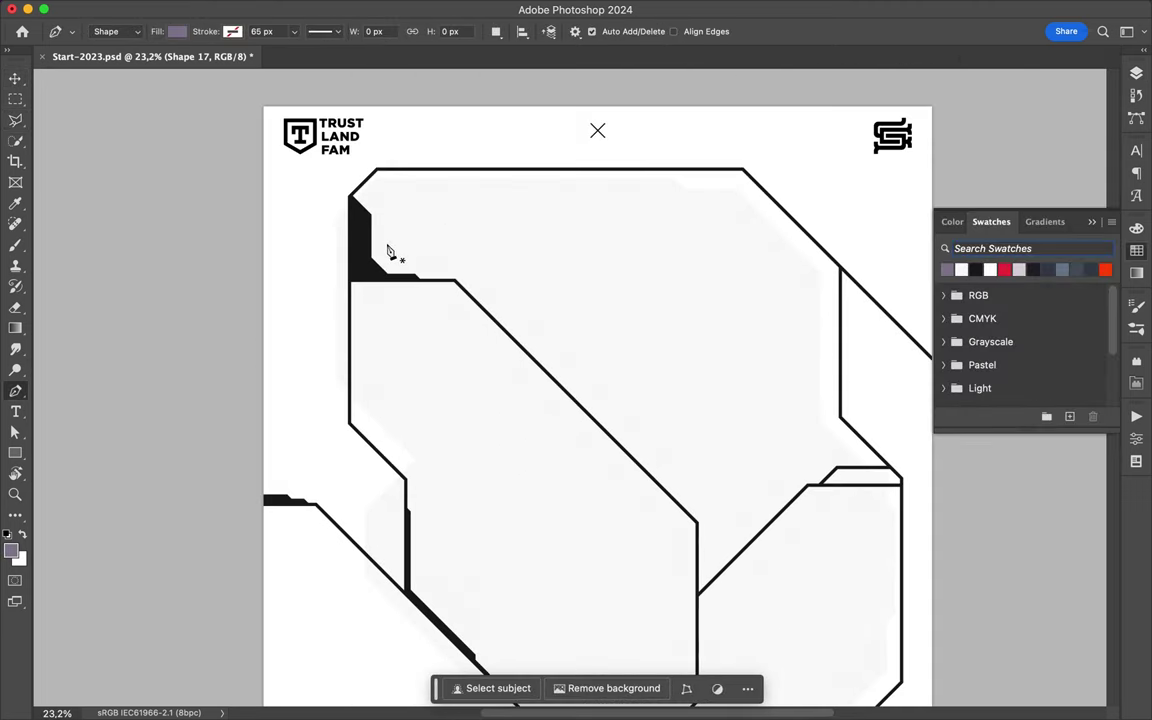
{"action": "left_click", "coordinate": [387, 243]}
{"action": "left_click", "coordinate": [467, 202]}
{"action": "left_click", "coordinate": [575, 310]}
{"action": "left_click", "coordinate": [630, 380]}
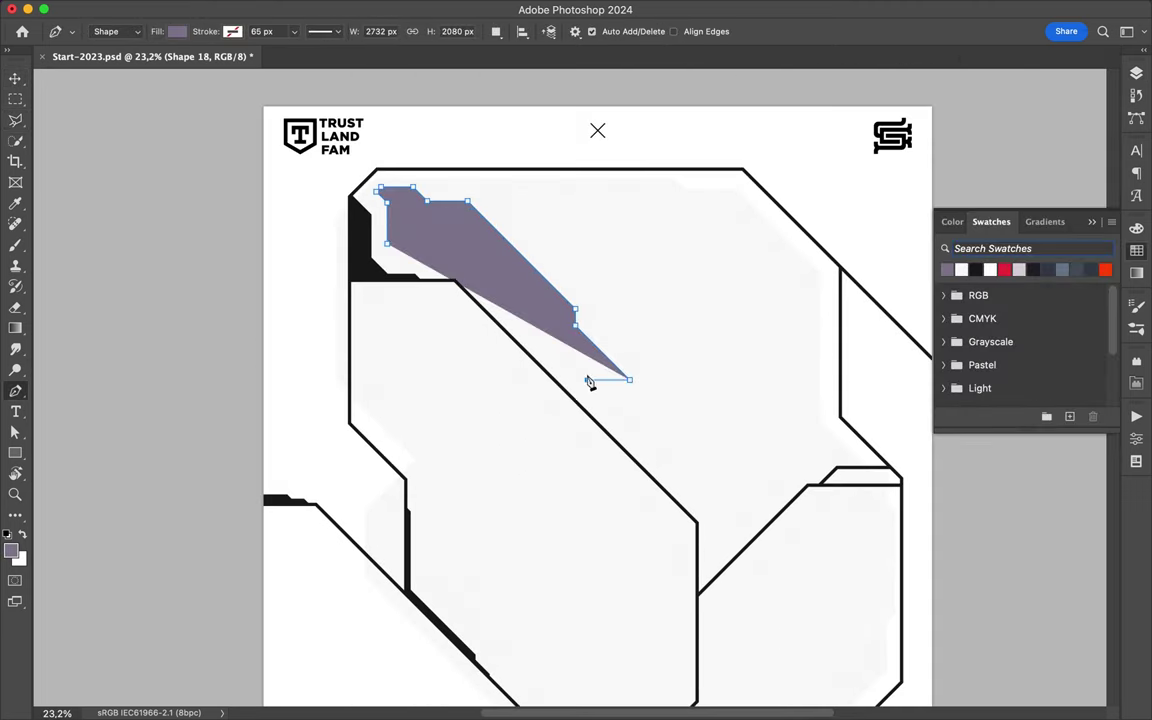
{"action": "key", "text": "v"}
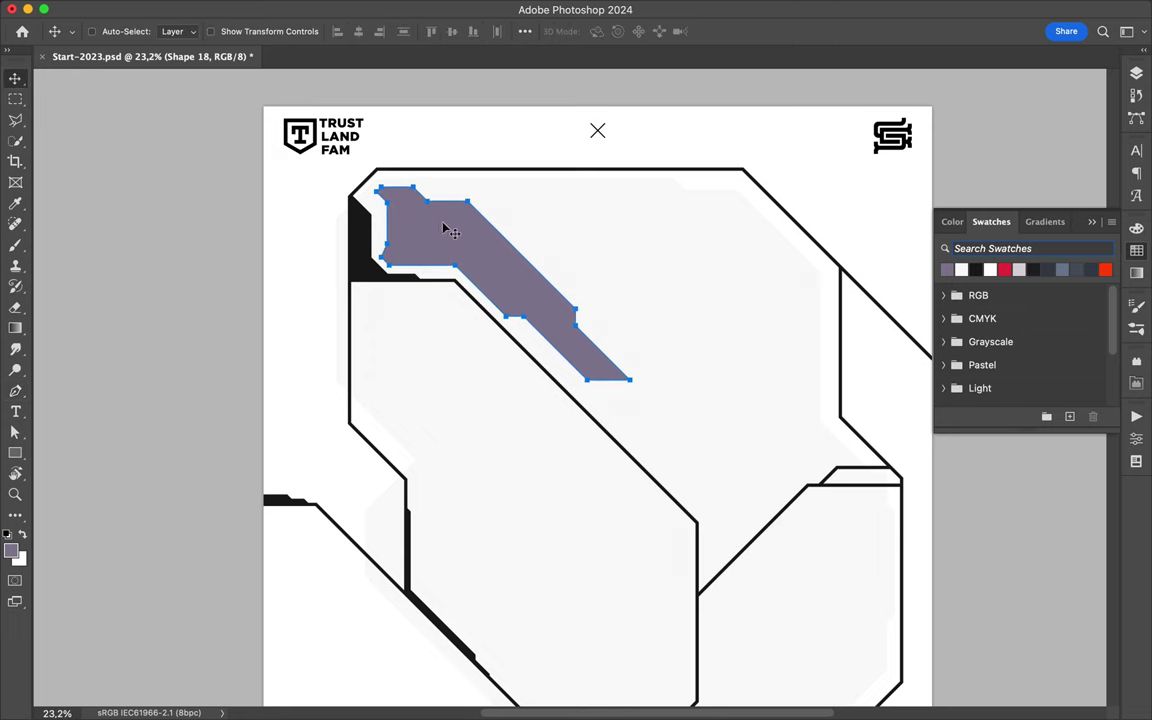
{"action": "key", "text": "F7"}
{"action": "right_click", "coordinate": [990, 648]}
{"action": "left_click", "coordinate": [1049, 258]}
Lasso-trim the purple shape's edge and cut a thin strip out along the diagonal.
{"action": "key", "text": "l"}
{"action": "scroll", "coordinate": [316, 134], "scroll_direction": "up", "scroll_amount": 2}
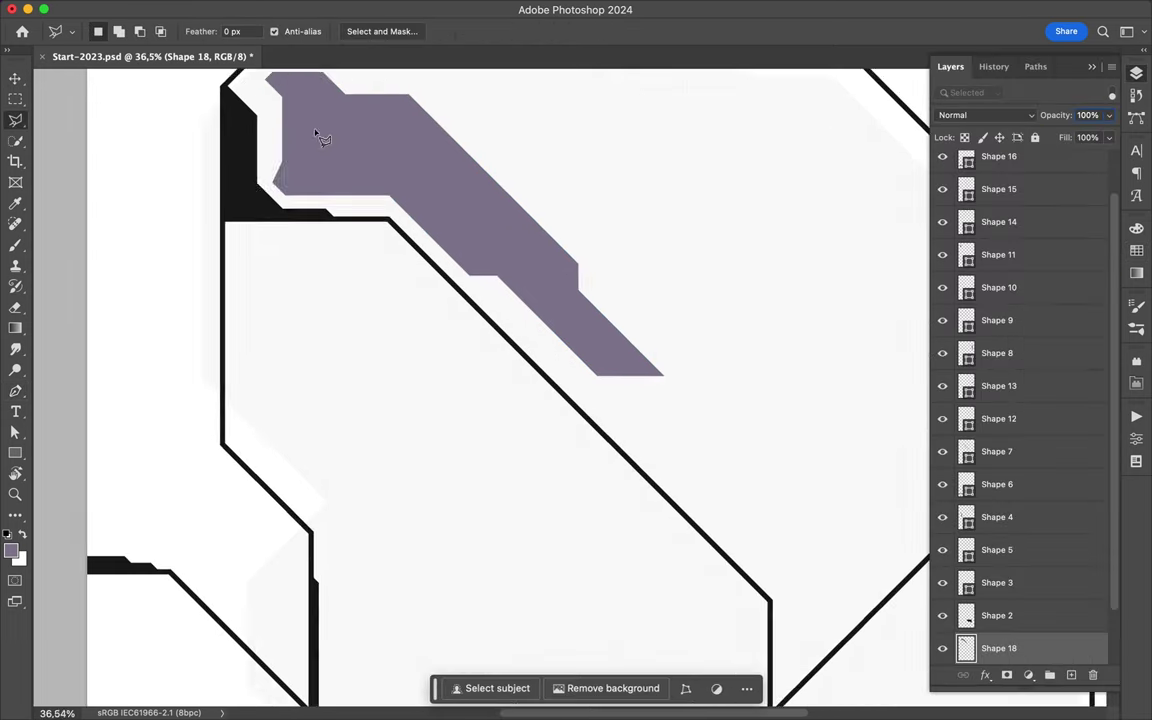
{"action": "scroll", "coordinate": [308, 193], "scroll_direction": "up", "scroll_amount": 2}
{"action": "double_click", "coordinate": [288, 237]}
{"action": "key", "text": "Delete"}
{"action": "key", "text": "ctrl+d"}
{"action": "left_click", "coordinate": [632, 428]}
{"action": "left_click", "coordinate": [447, 243]}
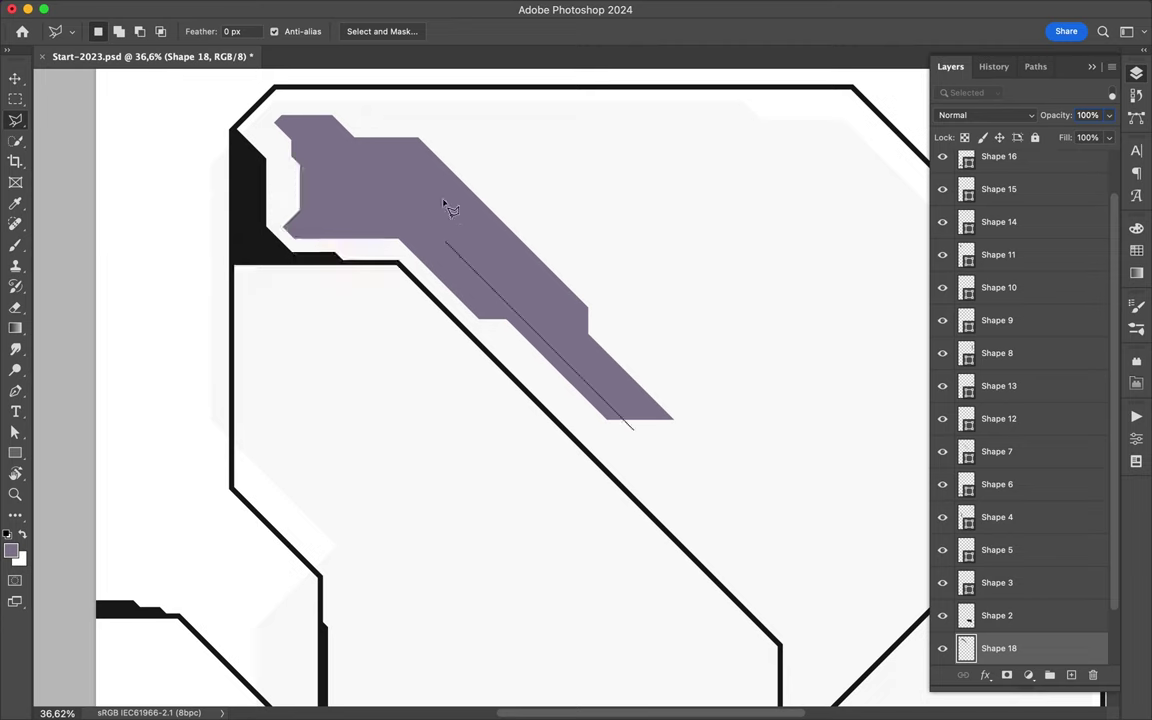
{"action": "double_click", "coordinate": [604, 390]}
{"action": "key", "text": "Delete"}
{"action": "key", "text": "ctrl+d"}
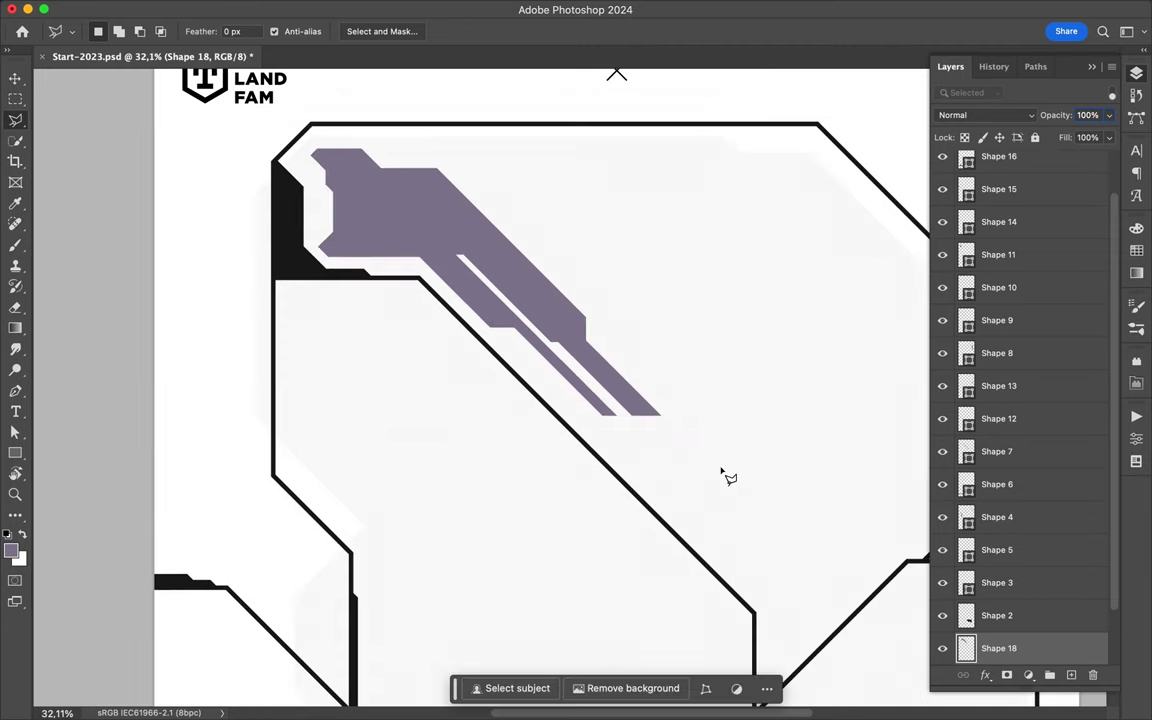
Delete the purple shape layer.
{"action": "scroll", "coordinate": [684, 380], "scroll_direction": "down", "scroll_amount": 4}
{"action": "scroll", "coordinate": [606, 338], "scroll_direction": "up", "scroll_amount": 1}
{"action": "key", "text": "v"}
{"action": "key", "text": "Delete"}
Start a black sliver running down the poster's left edge.
{"action": "key", "text": "p"}
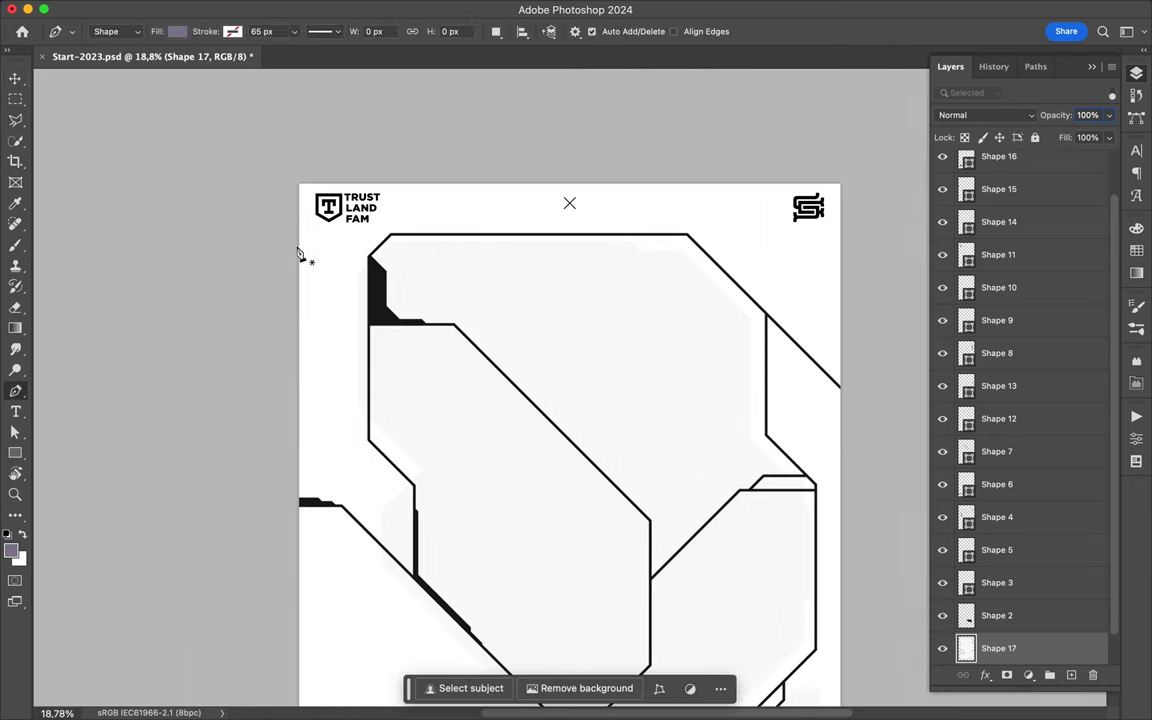
{"action": "left_click", "coordinate": [292, 215]}
{"action": "left_click", "coordinate": [313, 236]}
{"action": "left_click", "coordinate": [316, 265]}
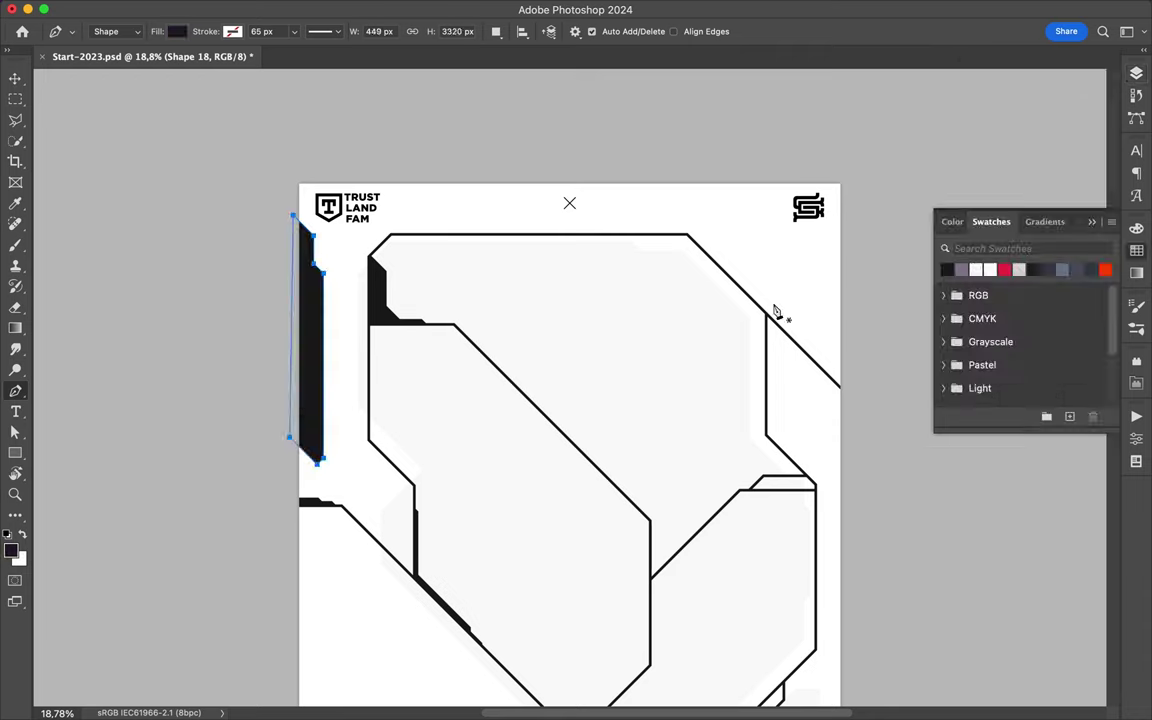
{"action": "scroll", "coordinate": [780, 315], "scroll_direction": "right", "scroll_amount": 2}
{"action": "scroll", "coordinate": [780, 315], "scroll_direction": "down", "scroll_amount": 1}
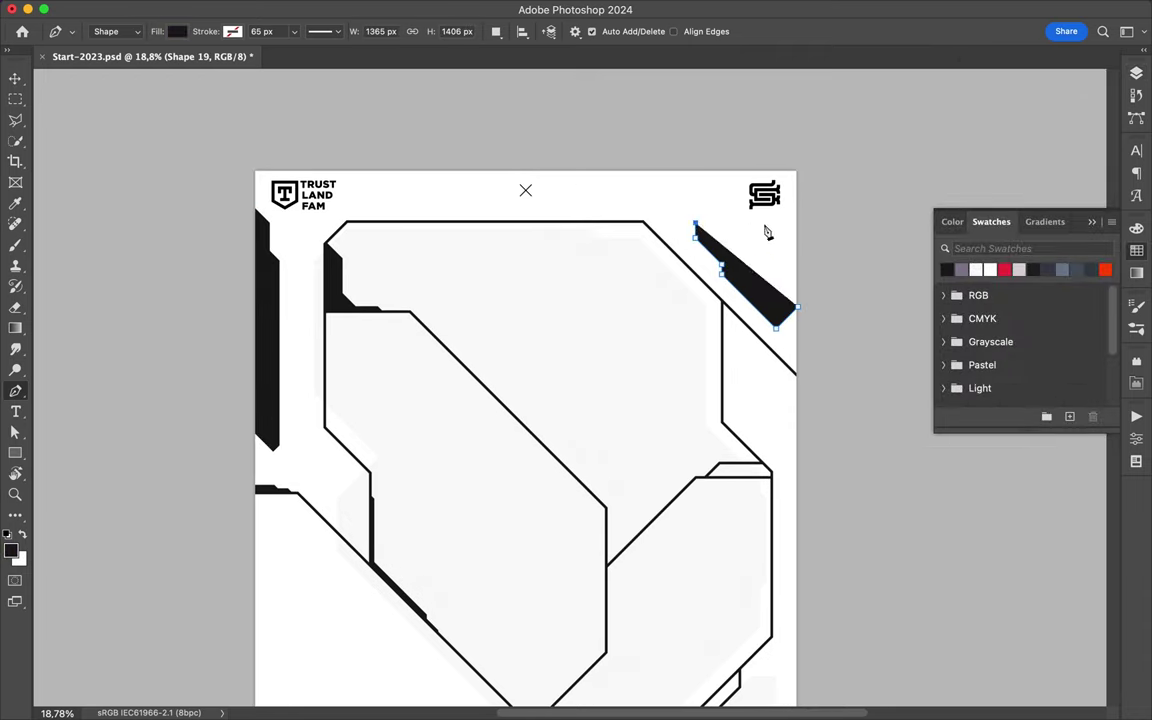
{"action": "scroll", "coordinate": [818, 417], "scroll_direction": "down", "scroll_amount": 5}
{"action": "scroll", "coordinate": [818, 417], "scroll_direction": "up", "scroll_amount": 1}
Type the two-line title FUTUR / LAND in the upper shape and scale it to headline size.
{"action": "scroll", "coordinate": [818, 417], "scroll_direction": "up", "scroll_amount": 1}
{"action": "key", "text": "t"}
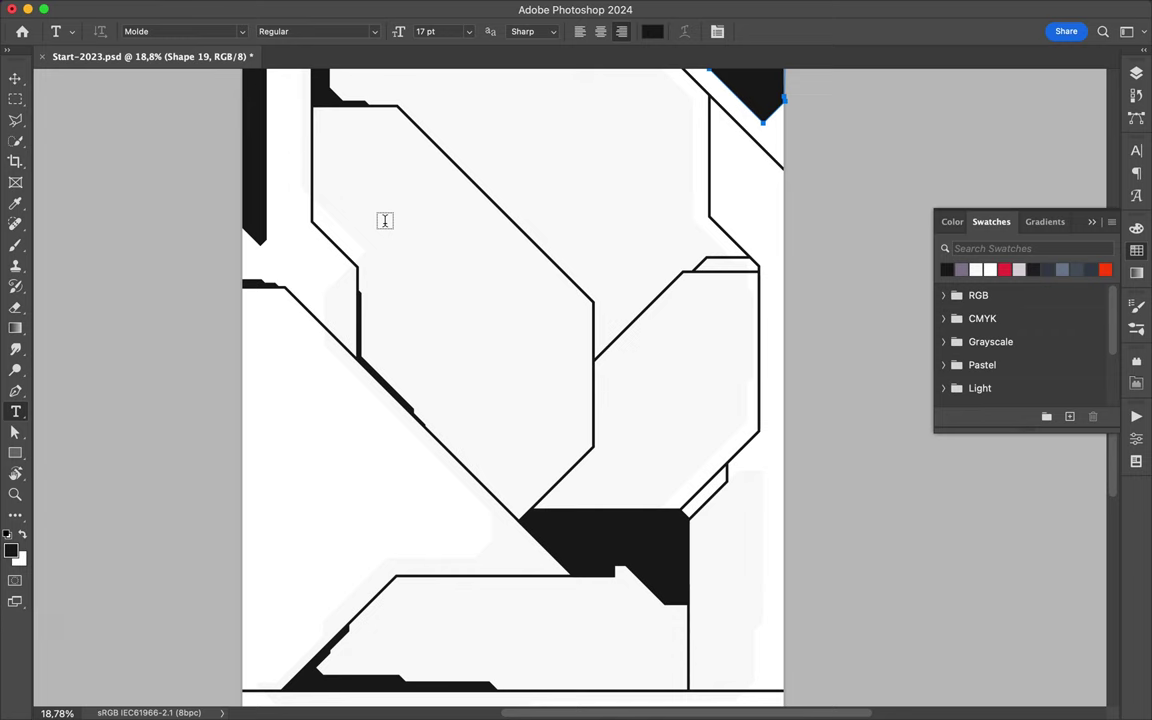
{"action": "left_click", "coordinate": [381, 222]}
{"action": "type", "text": "FUTUR"}
{"action": "key", "text": "Return"}
{"action": "type", "text": "LAND"}
{"action": "key", "text": "Escape"}
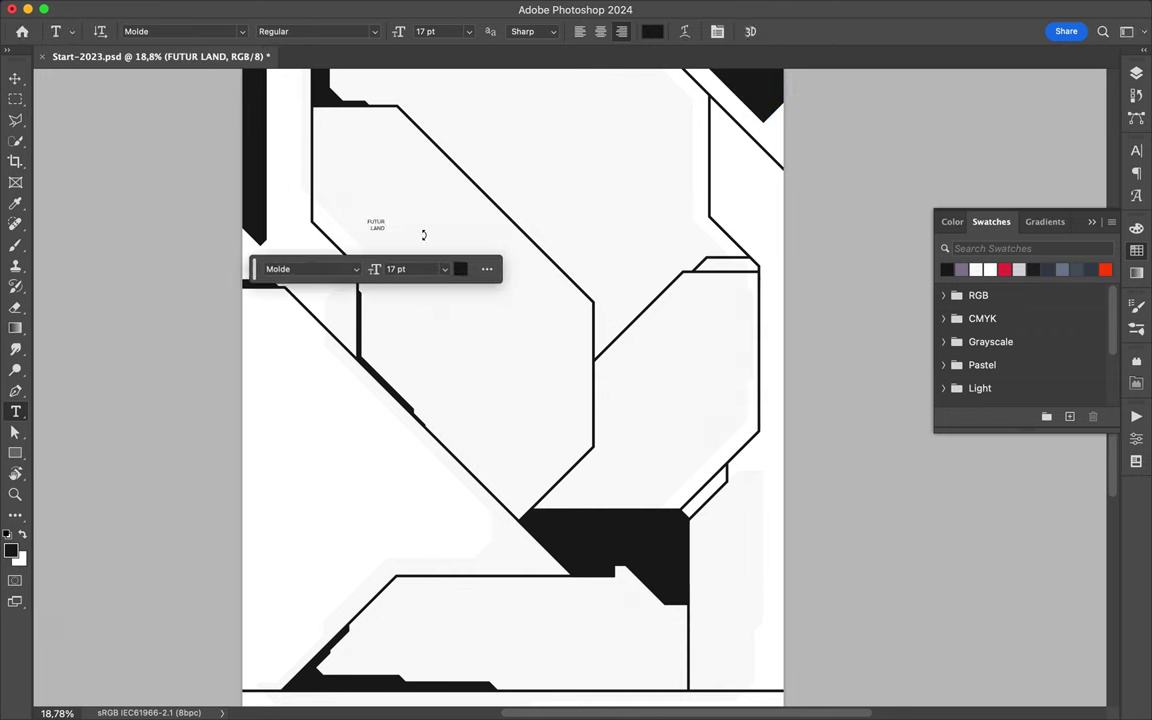
{"action": "key", "text": "ctrl+t"}
{"action": "left_click_drag", "start_coordinate": [385, 231], "coordinate": [594, 367]}
{"action": "key", "text": "Return"}
Set the title to Semibold, left-aligned, with 184 pt leading.
{"action": "left_click", "coordinate": [1136, 150]}
{"action": "left_click", "coordinate": [1080, 173]}
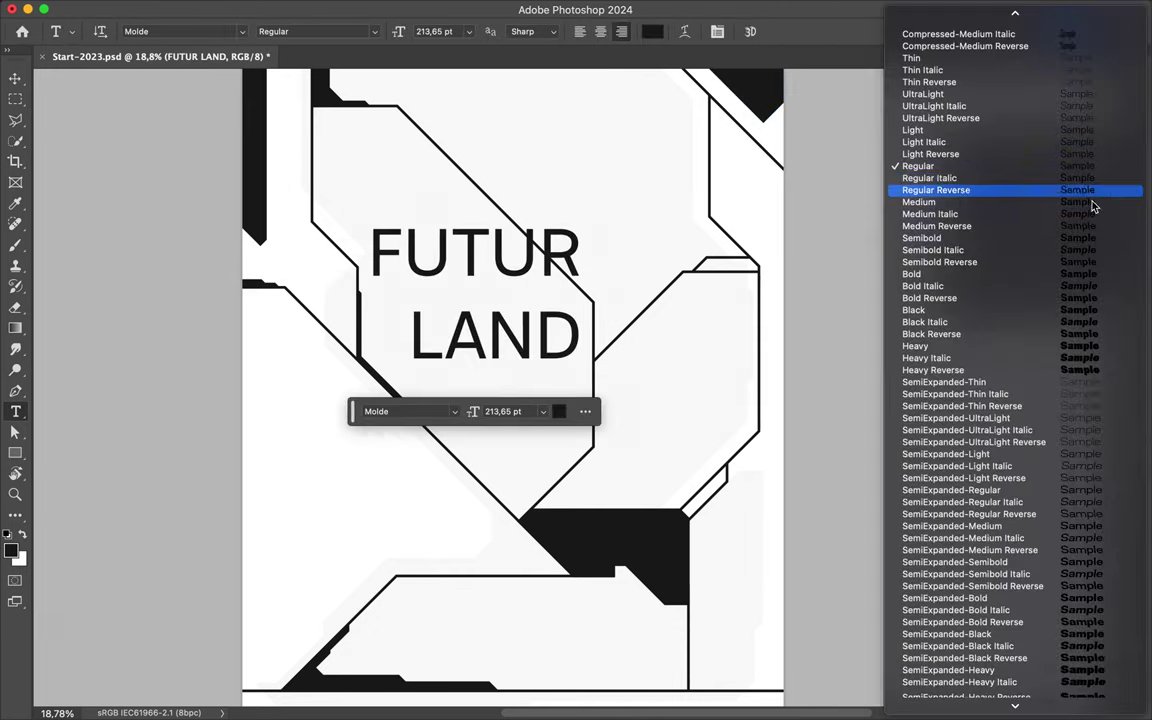
{"action": "left_click", "coordinate": [925, 247]}
{"action": "left_click", "coordinate": [1017, 144]}
{"action": "left_click", "coordinate": [965, 178]}
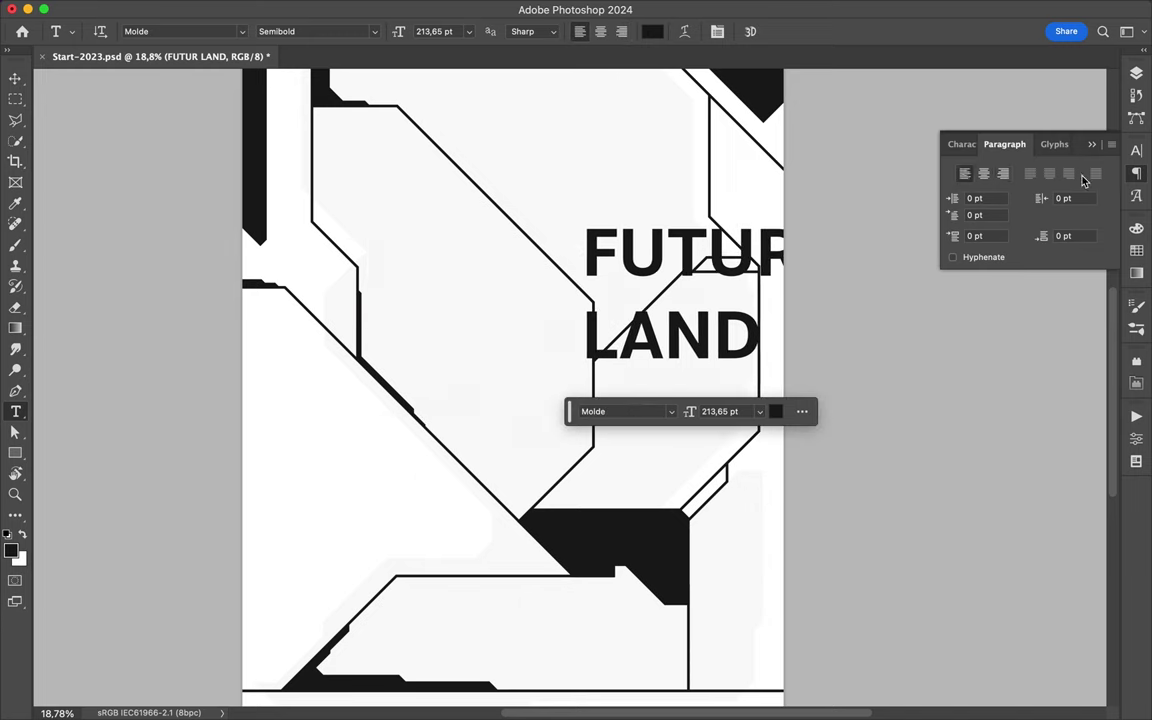
{"action": "key", "text": "ctrl+t"}
{"action": "type", "text": "184"}
{"action": "key", "text": "Return"}
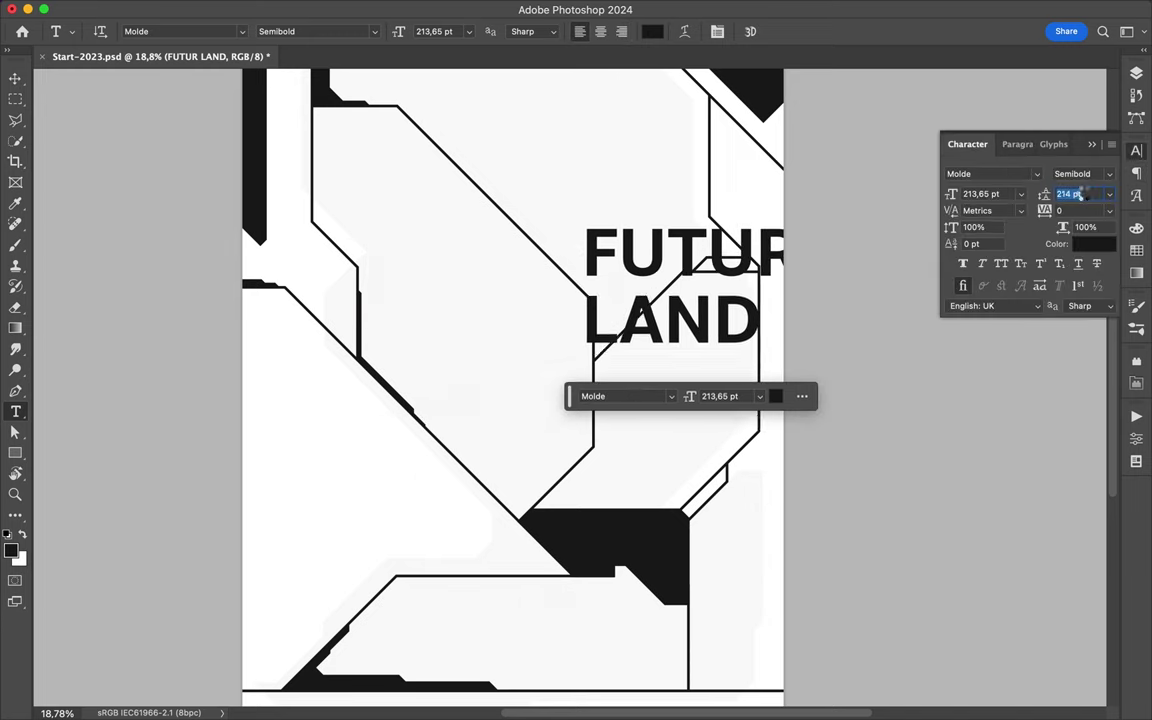
{"action": "key", "text": "v"}
Move the title left and down, enlarge it, and rasterize the FUTUR LAND layer.
{"action": "left_click_drag", "start_coordinate": [703, 250], "coordinate": [466, 292]}
{"action": "key", "text": "ctrl+t"}
{"action": "left_click_drag", "start_coordinate": [561, 264], "coordinate": [599, 239]}
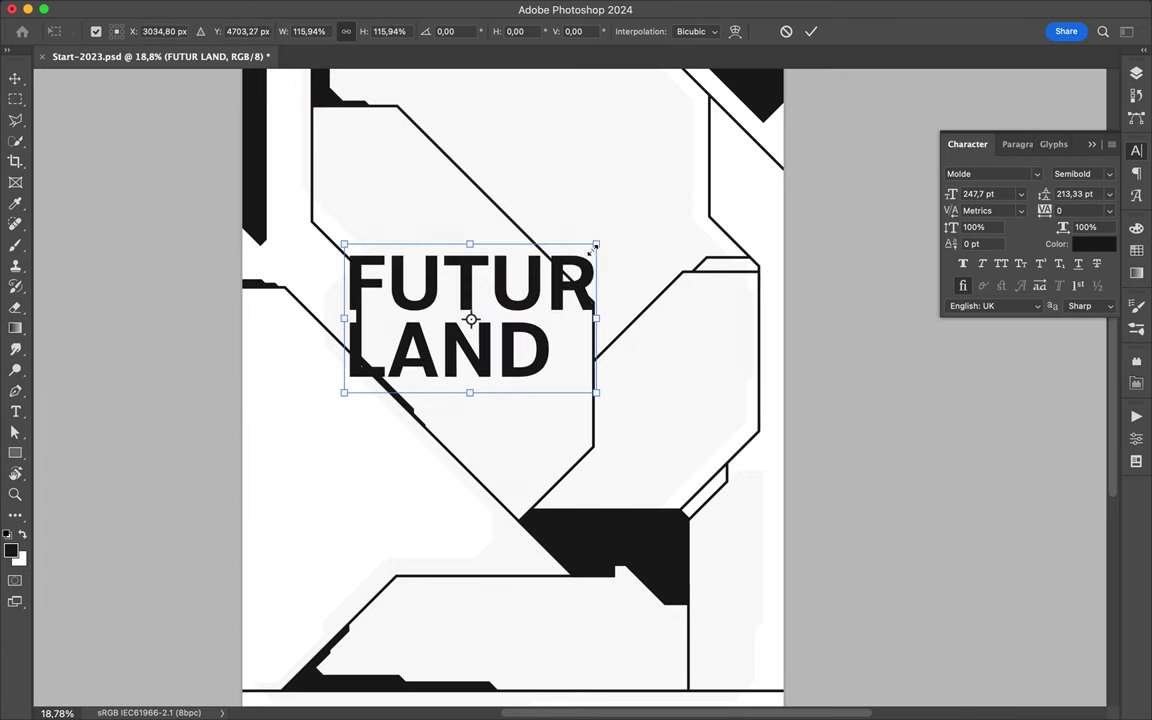
{"action": "key", "text": "Return"}
{"action": "left_click", "coordinate": [1137, 76]}
{"action": "right_click", "coordinate": [1027, 549]}
{"action": "left_click", "coordinate": [945, 672]}
Select the area at the shape's left border and paint it into the title mask with a 5000 px brush.
{"action": "key", "text": "l"}
{"action": "left_click", "coordinate": [320, 237]}
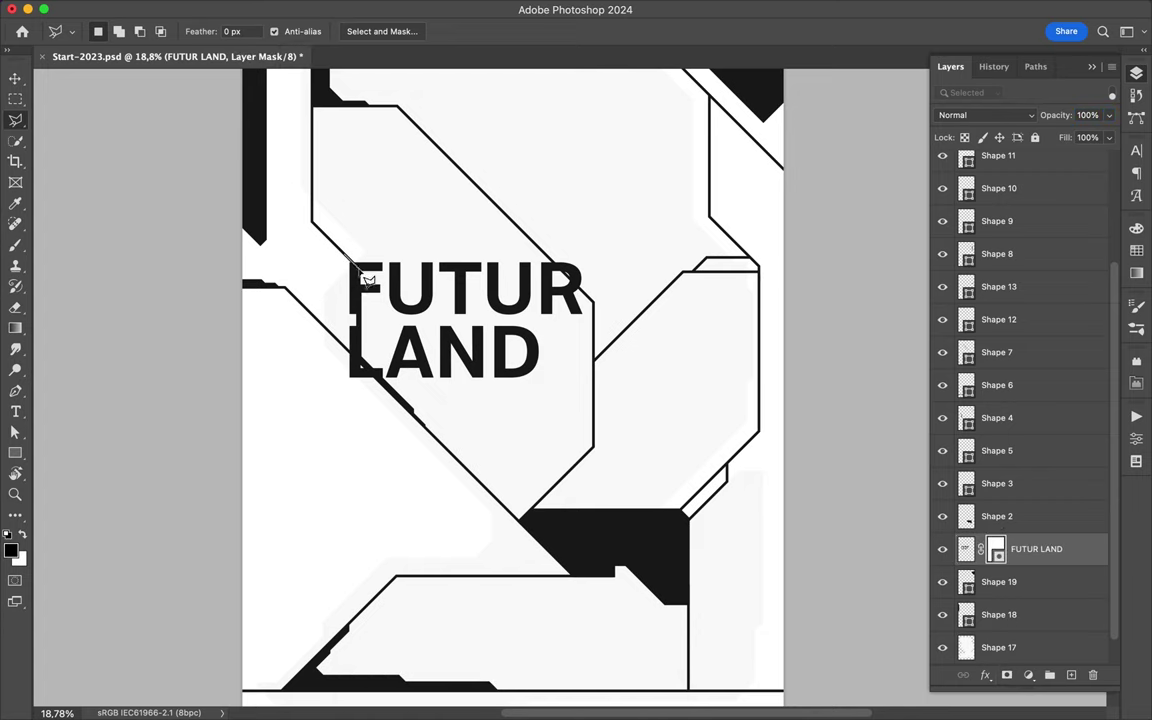
{"action": "double_click", "coordinate": [528, 243]}
{"action": "key", "text": "b"}
{"action": "left_click", "coordinate": [108, 31]}
{"action": "left_click_drag", "start_coordinate": [151, 82], "coordinate": [200, 82]}
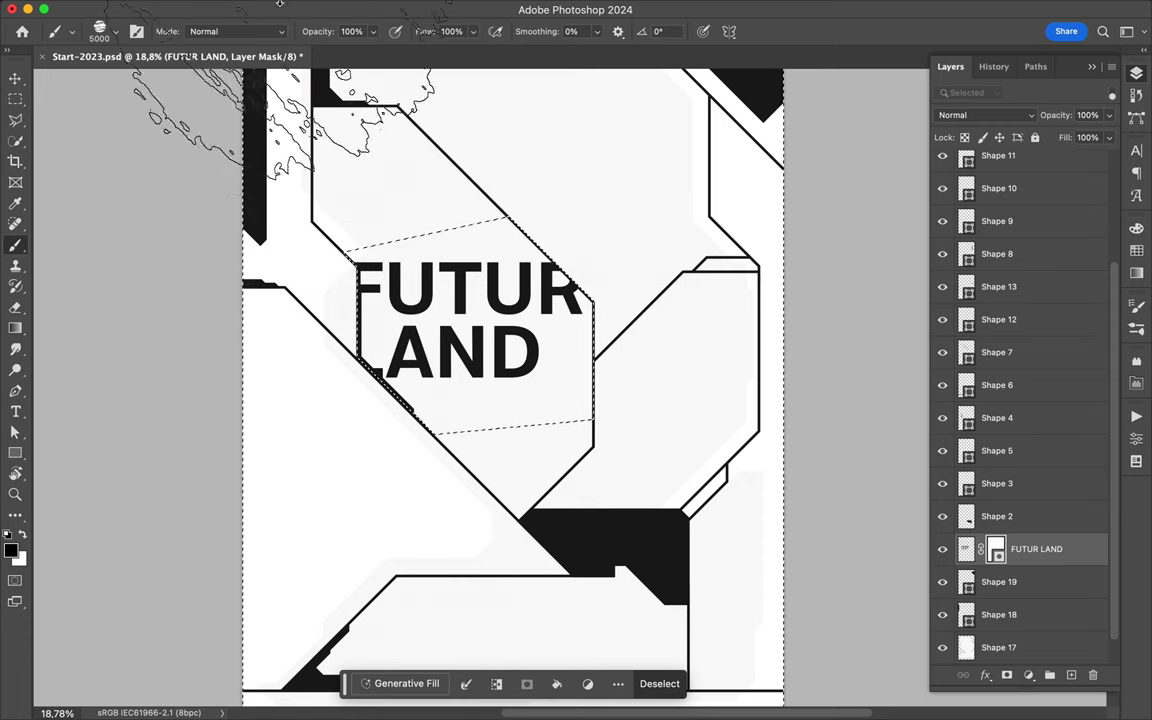
{"action": "key", "text": "ctrl+d"}
Drag a test copy of the FUTUR LAND title to the lower left, then cancel the text entry.
{"action": "left_click", "coordinate": [15, 78]}
{"action": "left_click_drag", "start_coordinate": [483, 334], "coordinate": [381, 522]}
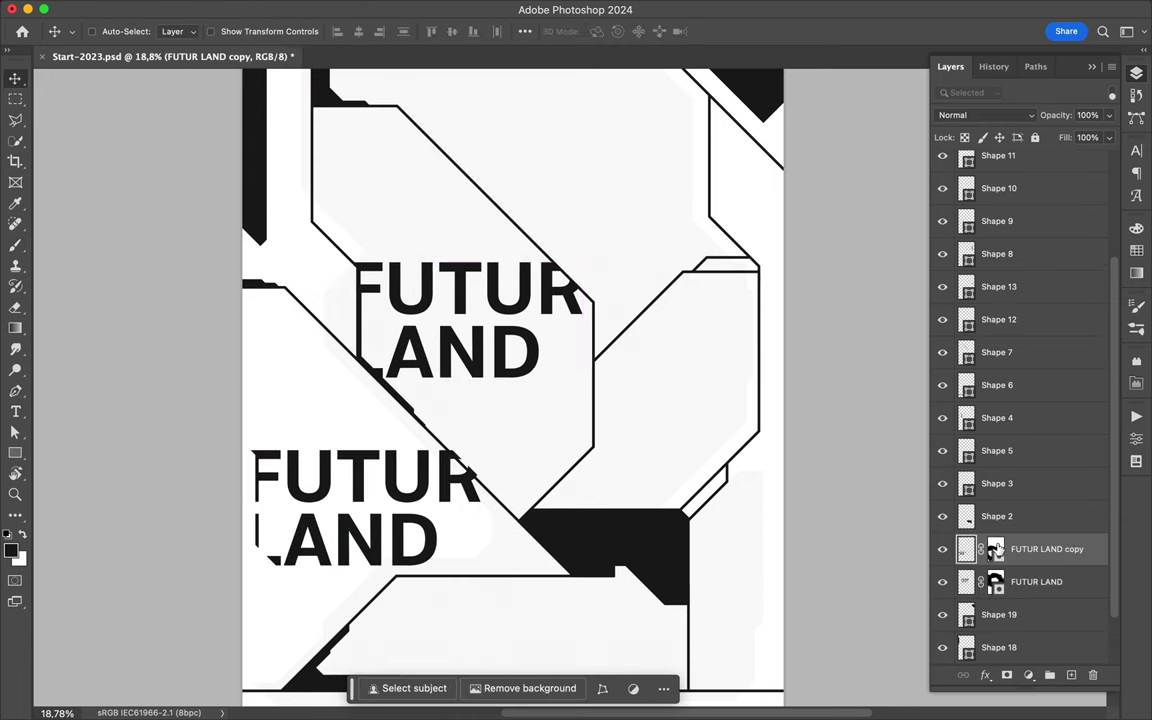
{"action": "left_click_drag", "start_coordinate": [998, 549], "coordinate": [1092, 675]}
{"action": "left_click", "coordinate": [576, 242]}
{"action": "key", "text": "t"}
{"action": "left_click", "coordinate": [343, 522]}
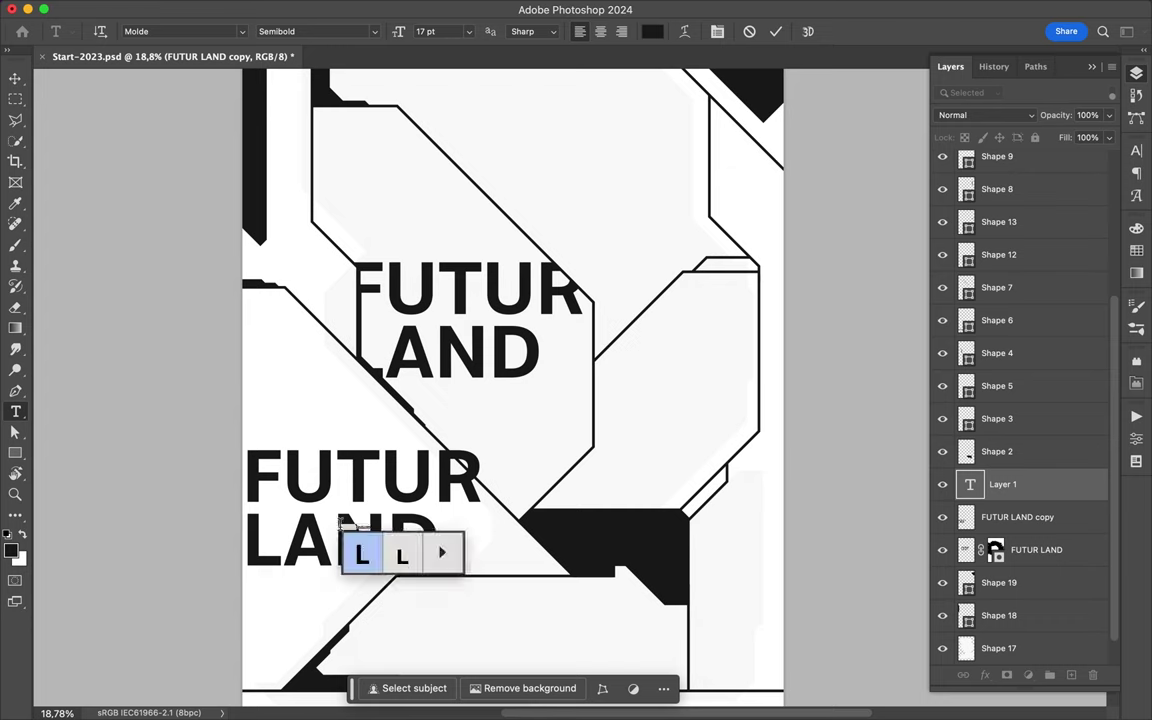
{"action": "key", "text": "Escape"}
Delete the lower FUTUR LAND copy and type #24 below the title.
{"action": "key", "text": "v"}
{"action": "key", "text": "Delete"}
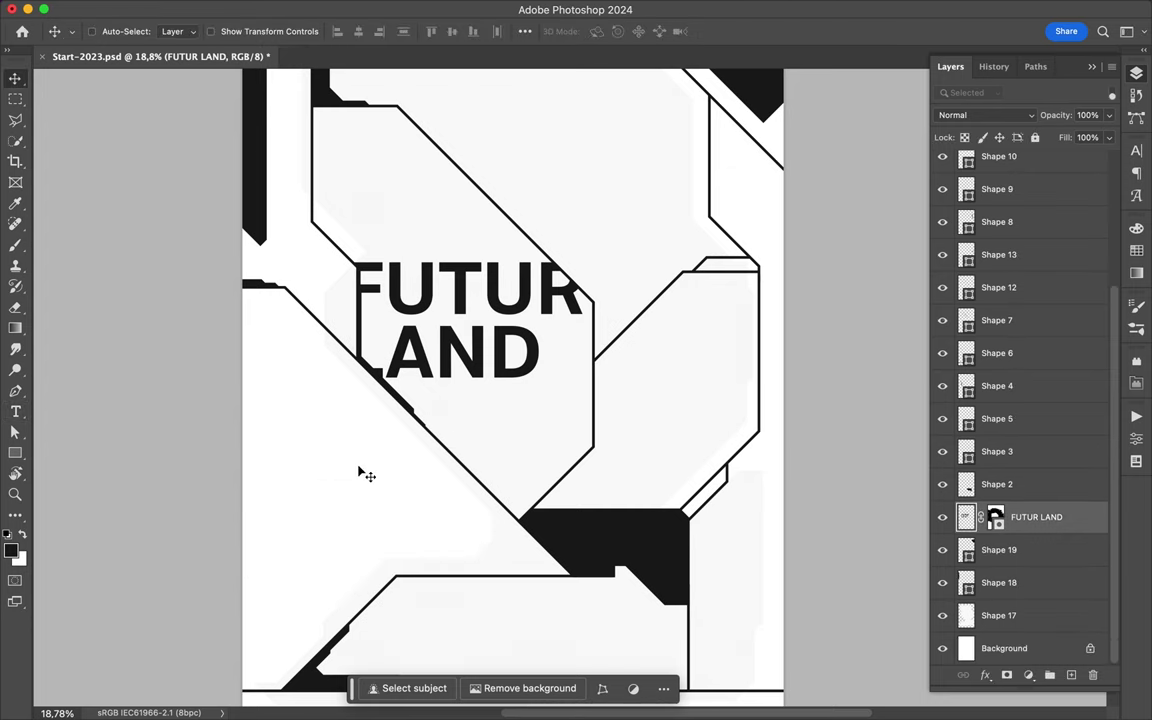
{"action": "key", "text": "t"}
{"action": "left_click", "coordinate": [318, 447]}
{"action": "type", "text": "#23"}
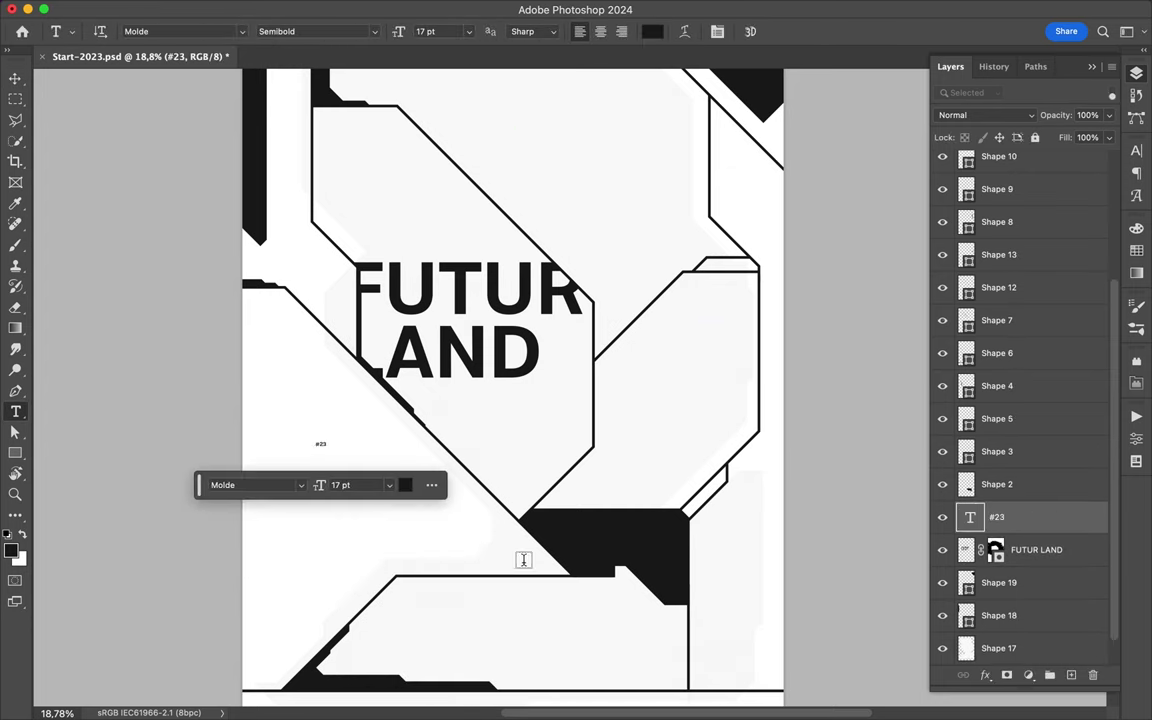
{"action": "key", "text": "BackSpace"}
{"action": "type", "text": "4"}
Scale #24 up, convert it to a Smart Object, and enlarge it past the left edge.
{"action": "key", "text": "ctrl+t"}
{"action": "left_click_drag", "start_coordinate": [333, 452], "coordinate": [612, 600]}
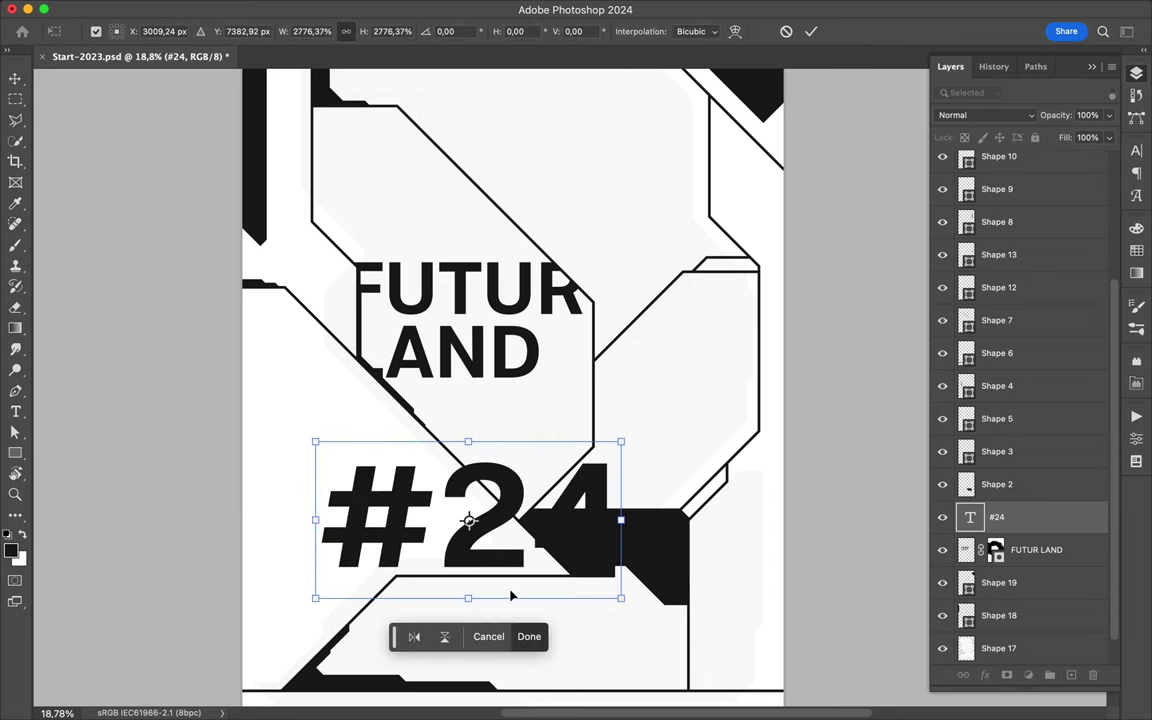
{"action": "key", "text": "Return"}
{"action": "right_click", "coordinate": [1077, 524]}
{"action": "left_click", "coordinate": [964, 650]}
{"action": "key", "text": "ctrl+t"}
{"action": "mouse_move", "coordinate": [301, 444]}
{"action": "left_mouse_down"}
{"action": "mouse_move", "coordinate": [271, 434]}
{"action": "mouse_move", "coordinate": [360, 509]}
{"action": "left_mouse_up"}
{"action": "key", "text": "Return"}
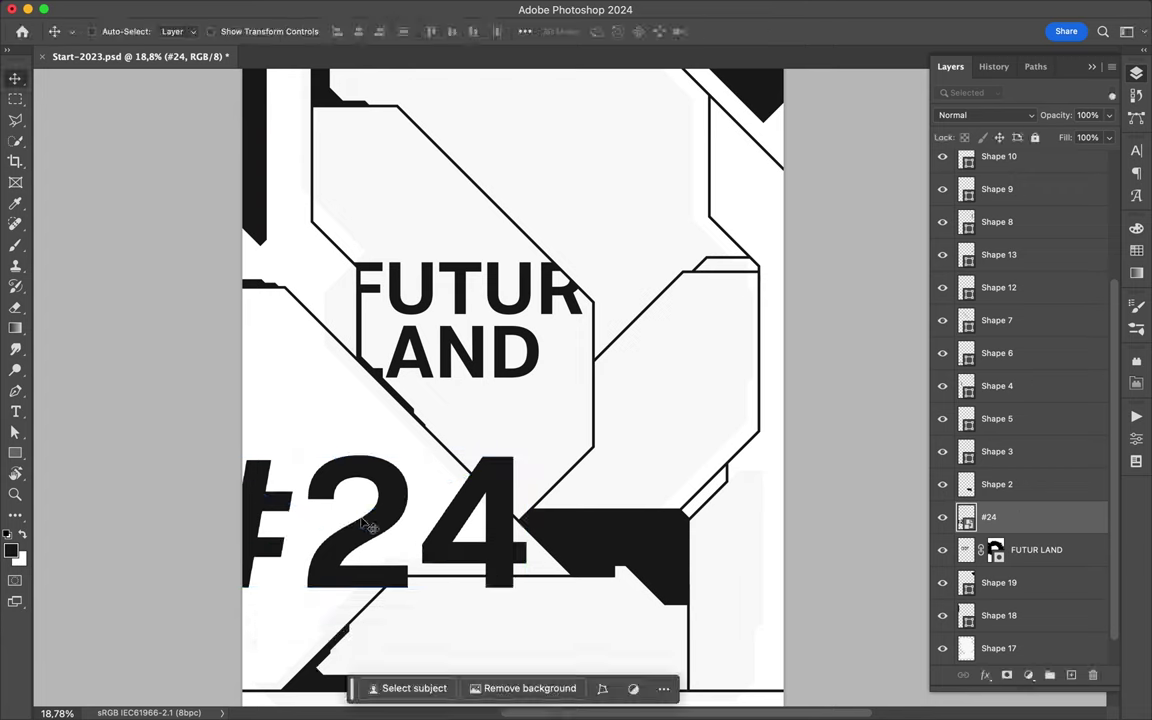
Add a layer mask to #24 and paint out a diagonal Polygonal Lasso area.
{"action": "left_click", "coordinate": [1007, 675]}
{"action": "key", "text": "l"}
{"action": "left_click", "coordinate": [322, 324]}
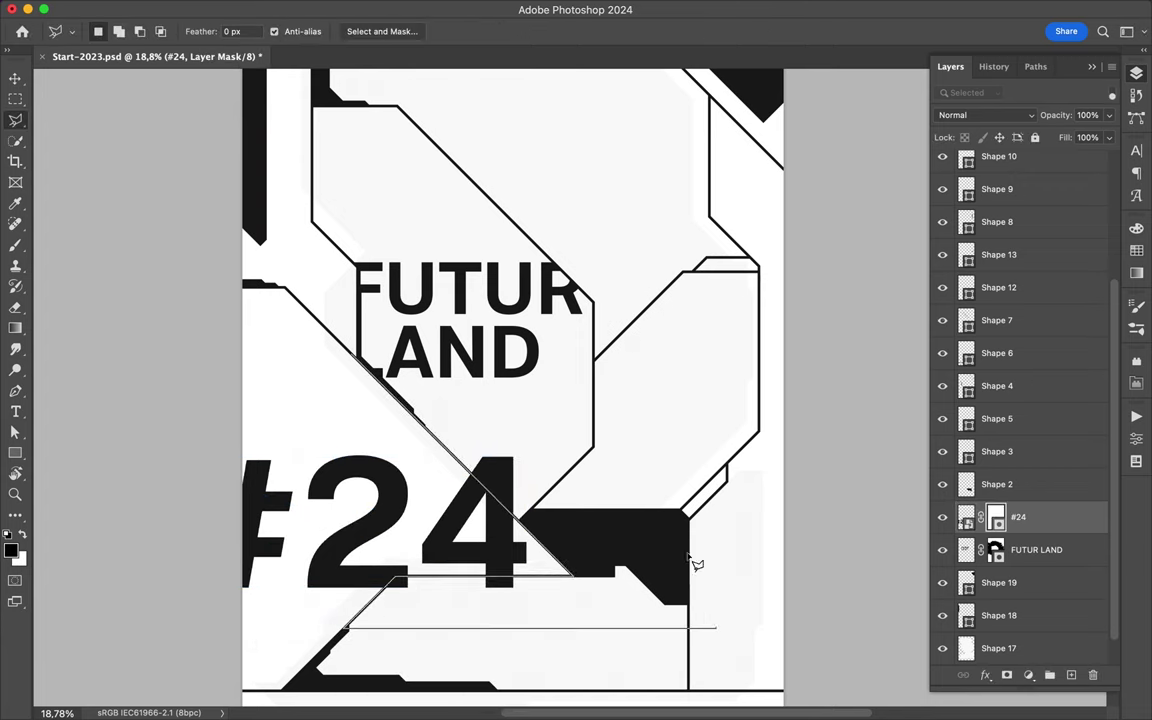
{"action": "left_click", "coordinate": [655, 468]}
{"action": "double_click", "coordinate": [360, 352]}
{"action": "key", "text": "b"}
{"action": "left_click_drag", "start_coordinate": [620, 290], "coordinate": [420, 540]}
{"action": "left_click_drag", "start_coordinate": [700, 420], "coordinate": [480, 590]}
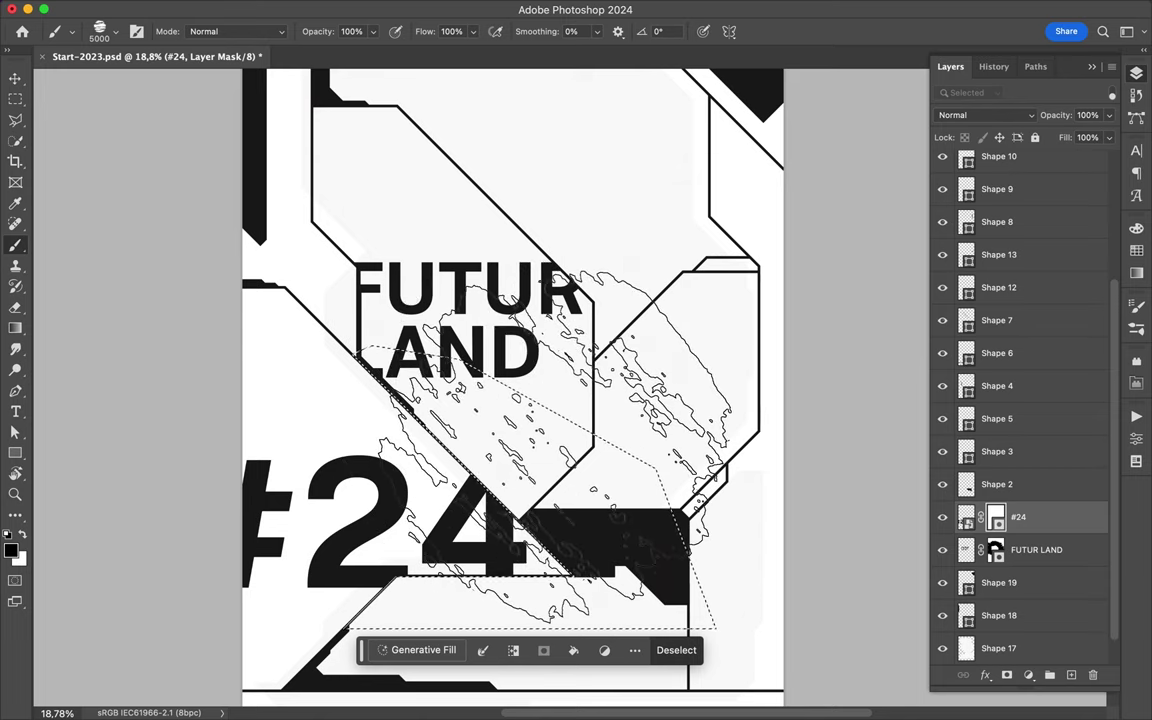
Clear the selection and select the Background layer with the colour swatches shown.
{"action": "key", "text": "m"}
{"action": "key", "text": "ctrl+d"}
{"action": "key", "text": "v"}
{"action": "scroll", "coordinate": [569, 509], "scroll_direction": "up", "scroll_amount": 3}
{"action": "scroll", "coordinate": [985, 598], "scroll_direction": "down", "scroll_amount": 1}
{"action": "left_click", "coordinate": [1005, 648]}
{"action": "left_click", "coordinate": [1136, 250]}
Draw a first pink Pen shape along the central diagonal.
{"action": "key", "text": "p"}
{"action": "left_click", "coordinate": [485, 578]}
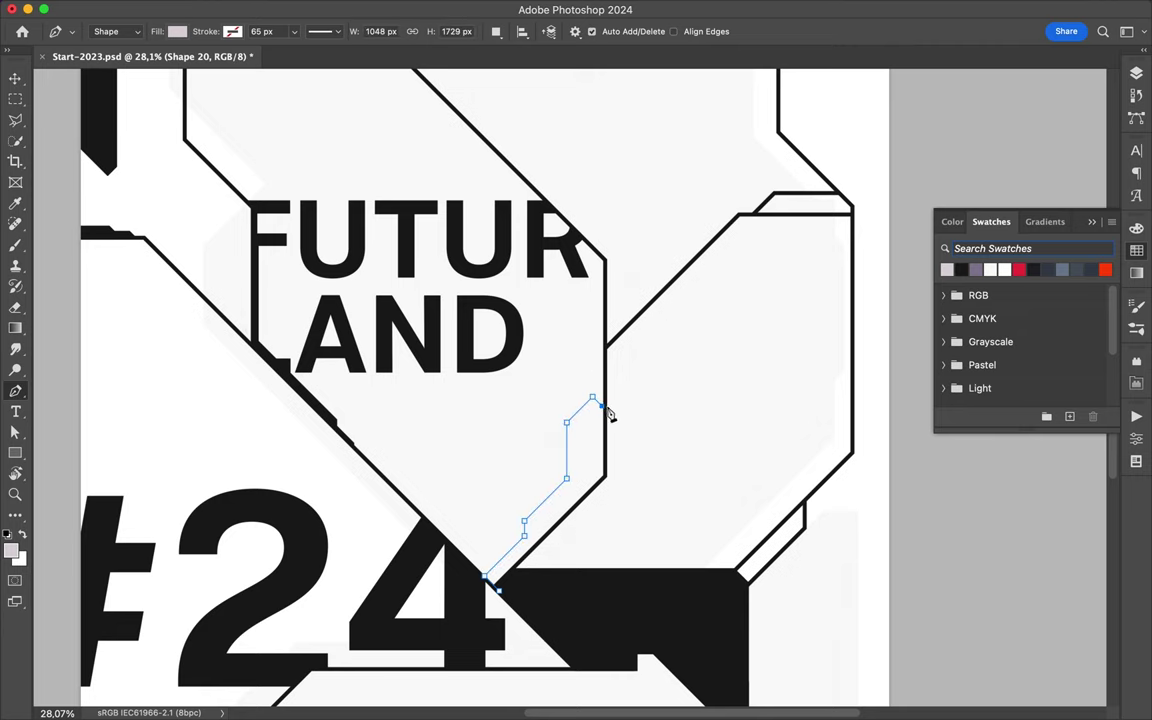
{"action": "left_click", "coordinate": [1140, 120]}
{"action": "key", "text": "v"}
{"action": "key", "text": "p"}
{"action": "left_click_drag", "start_coordinate": [599, 688], "coordinate": [716, 557]}
Draw a stepped pink shape beneath the black bar, with one corner nudged to meet it.
{"action": "left_click", "coordinate": [720, 571]}
{"action": "left_click", "coordinate": [604, 571]}
{"action": "left_click", "coordinate": [593, 561]}
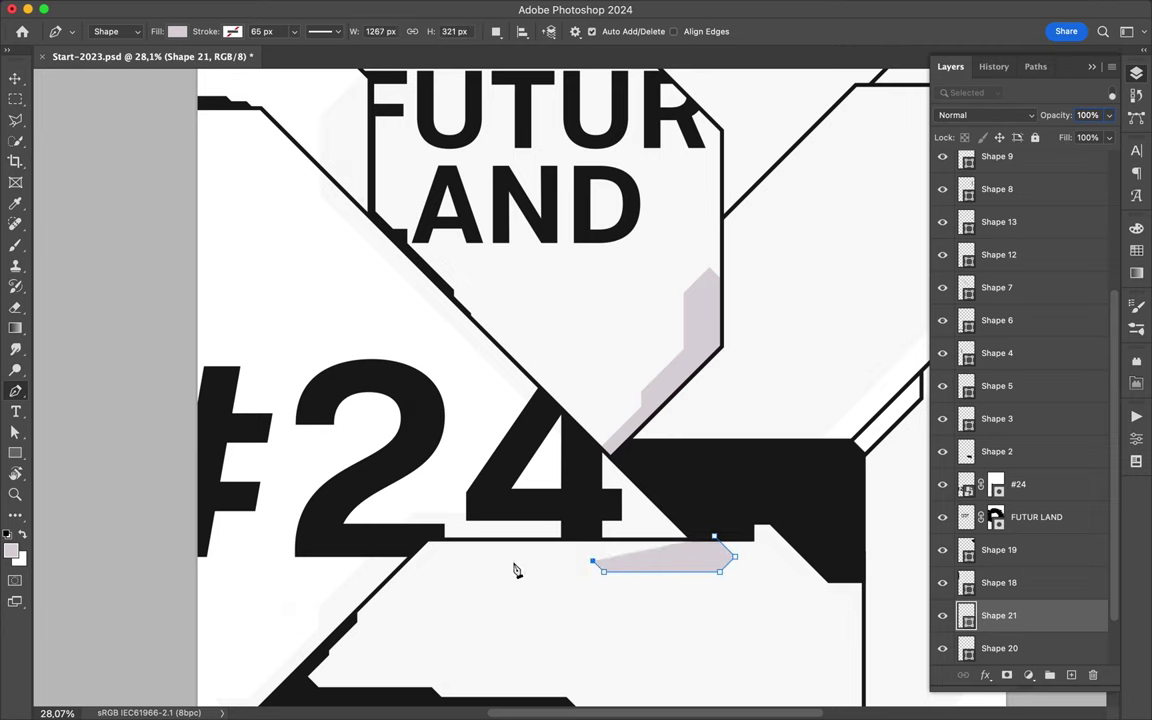
{"action": "left_click", "coordinate": [513, 561]}
{"action": "left_click", "coordinate": [506, 553]}
{"action": "left_click", "coordinate": [417, 552]}
{"action": "left_click", "coordinate": [716, 541]}
{"action": "scroll", "coordinate": [716, 541], "scroll_direction": "up", "scroll_amount": 2}
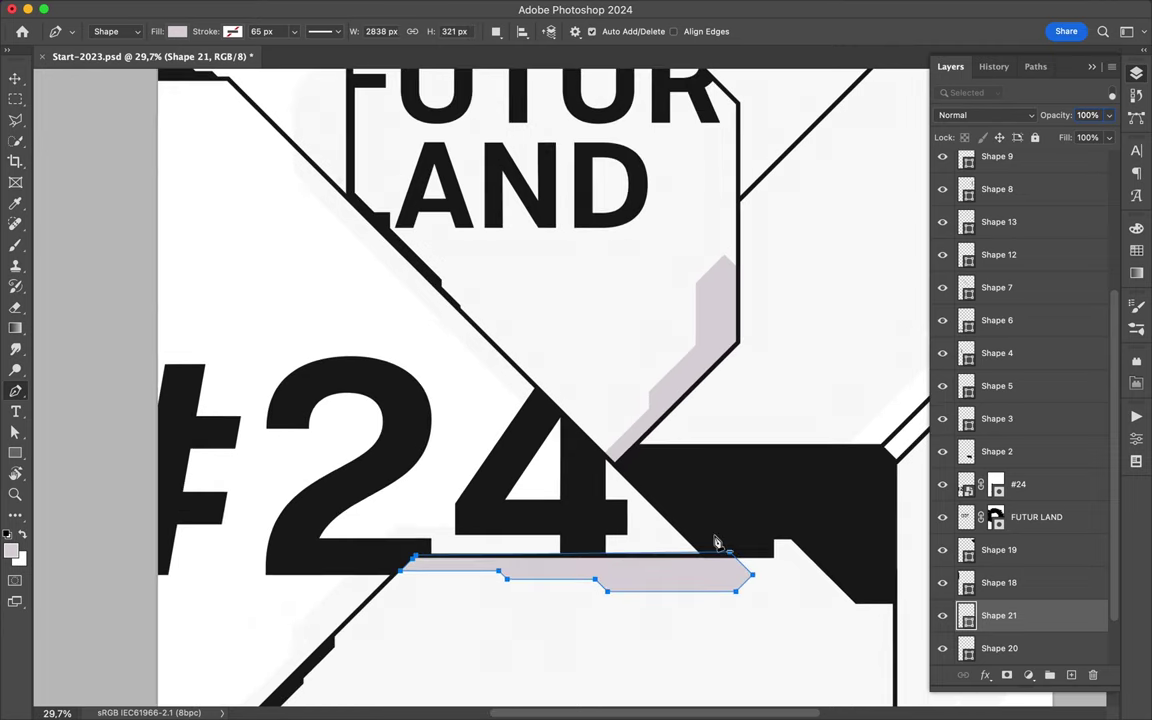
{"action": "left_click_drag", "start_coordinate": [741, 571], "coordinate": [748, 574]}
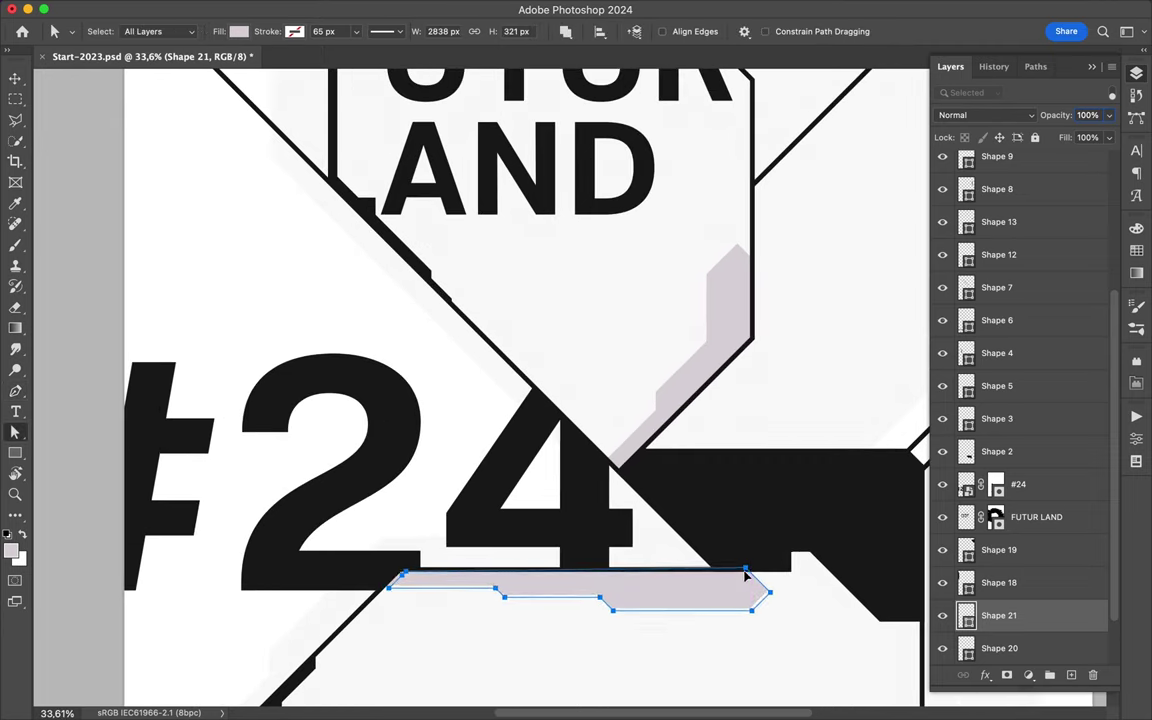
Draw a pink shape at the lower left that runs along the bottom line.
{"action": "key", "text": "p"}
{"action": "scroll", "coordinate": [644, 519], "scroll_direction": "down", "scroll_amount": 3}
{"action": "left_click", "coordinate": [369, 477]}
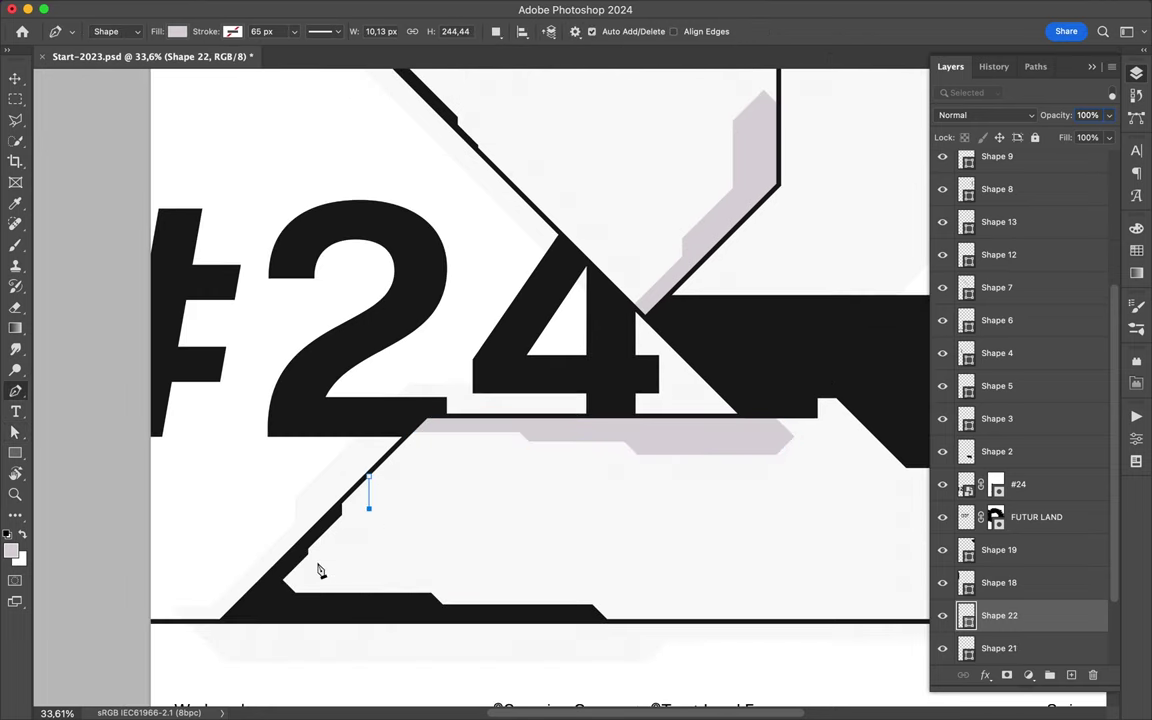
{"action": "left_click", "coordinate": [313, 565]}
{"action": "left_click", "coordinate": [333, 585]}
{"action": "left_click", "coordinate": [425, 585]}
{"action": "left_click_drag", "start_coordinate": [461, 549], "coordinate": [525, 549]}
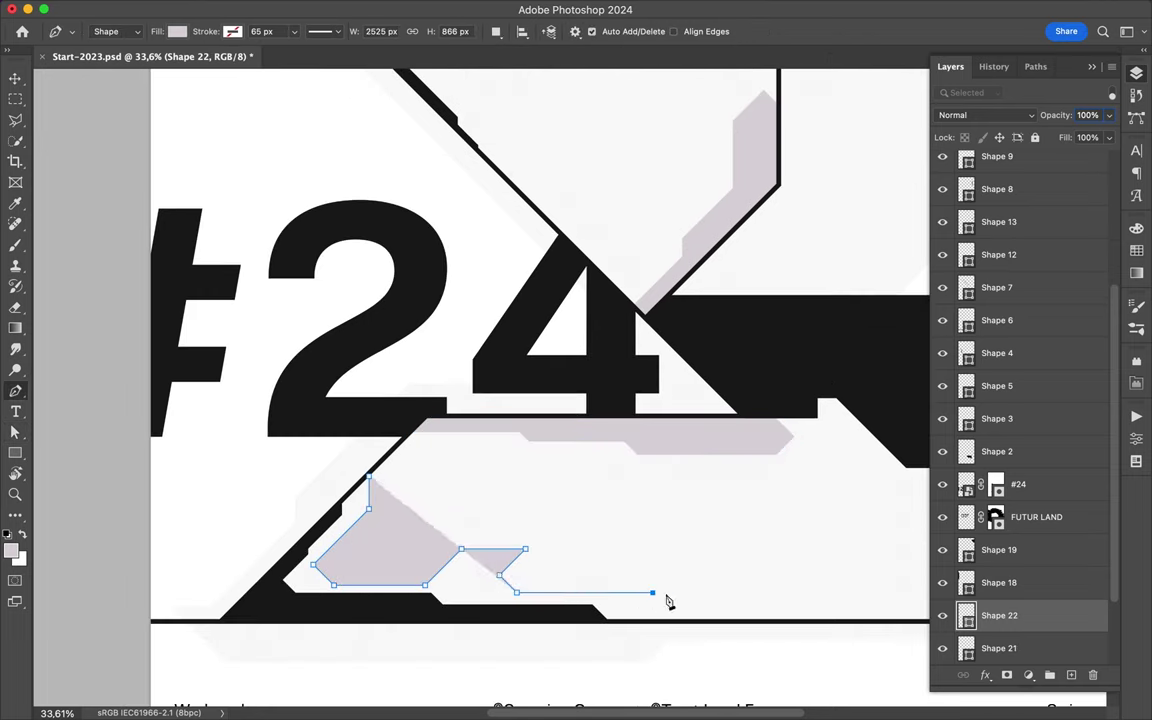
{"action": "left_click", "coordinate": [672, 614]}
{"action": "left_click", "coordinate": [851, 614]}
{"action": "left_click", "coordinate": [225, 621]}
{"action": "left_click", "coordinate": [369, 477]}
{"action": "key", "text": "v"}
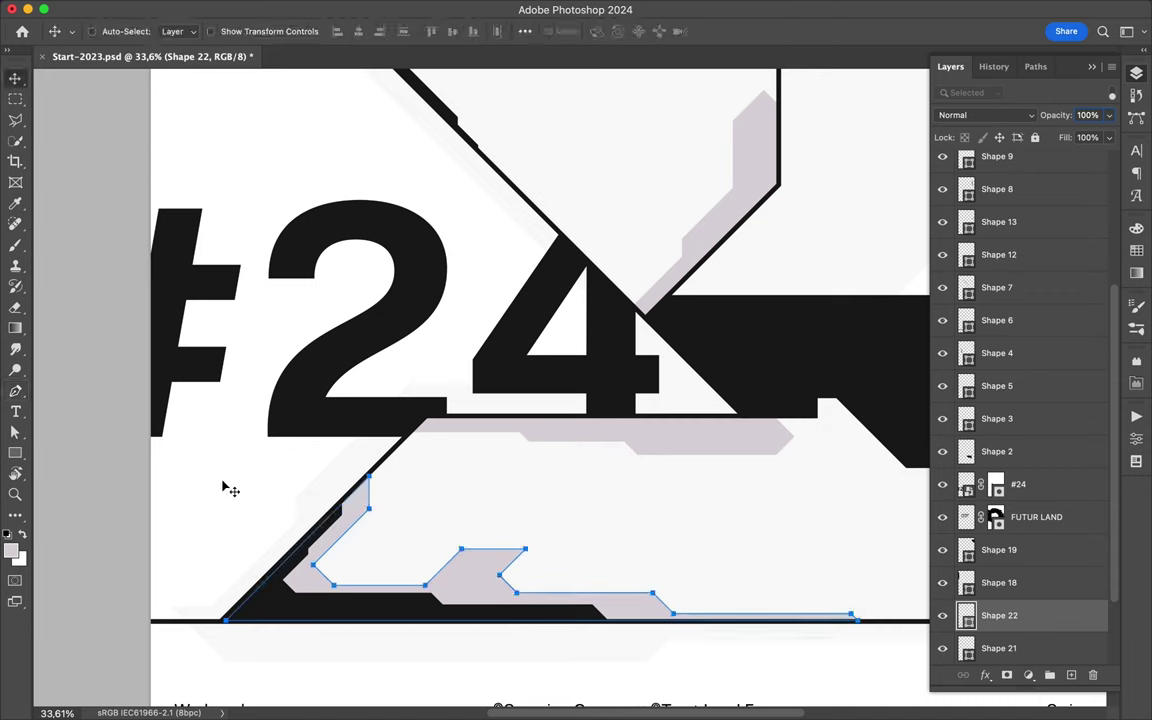
Draw a lavender band shape inside the upper outlined shape.
{"action": "scroll", "coordinate": [250, 483], "scroll_direction": "up", "scroll_amount": 5}
{"action": "scroll", "coordinate": [496, 208], "scroll_direction": "up", "scroll_amount": 5}
{"action": "scroll", "coordinate": [514, 123], "scroll_direction": "down", "scroll_amount": 2}
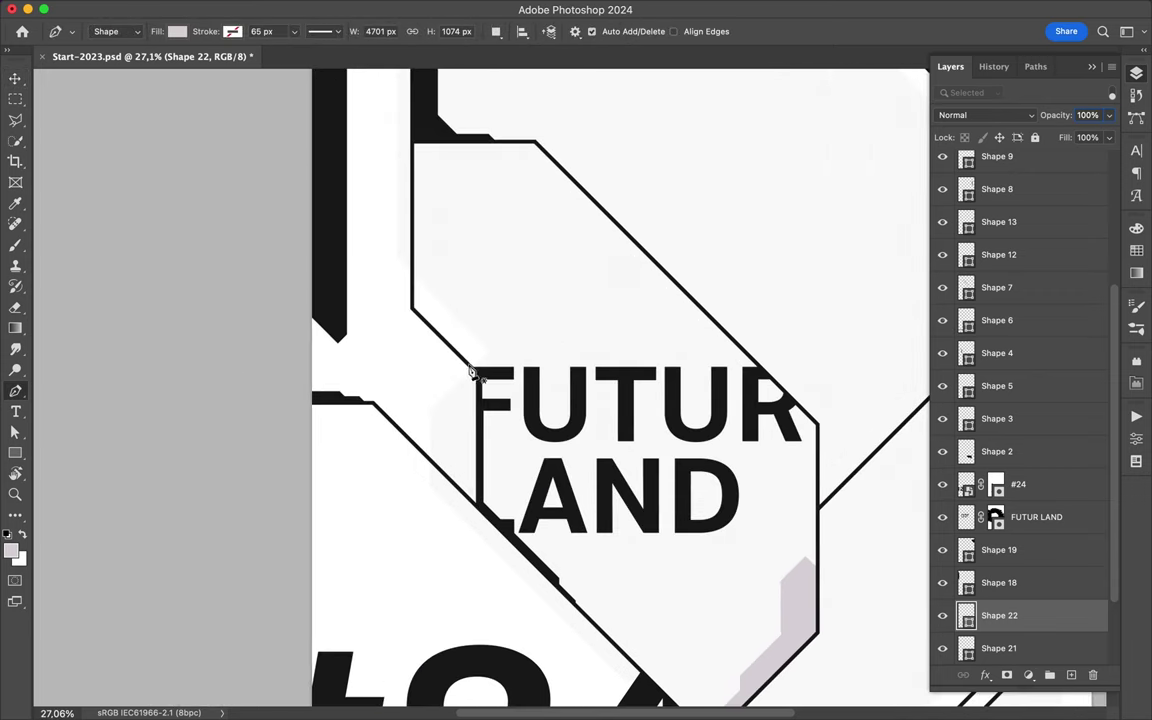
{"action": "left_click", "coordinate": [424, 210]}
{"action": "left_click", "coordinate": [432, 160]}
{"action": "left_click", "coordinate": [525, 160]}
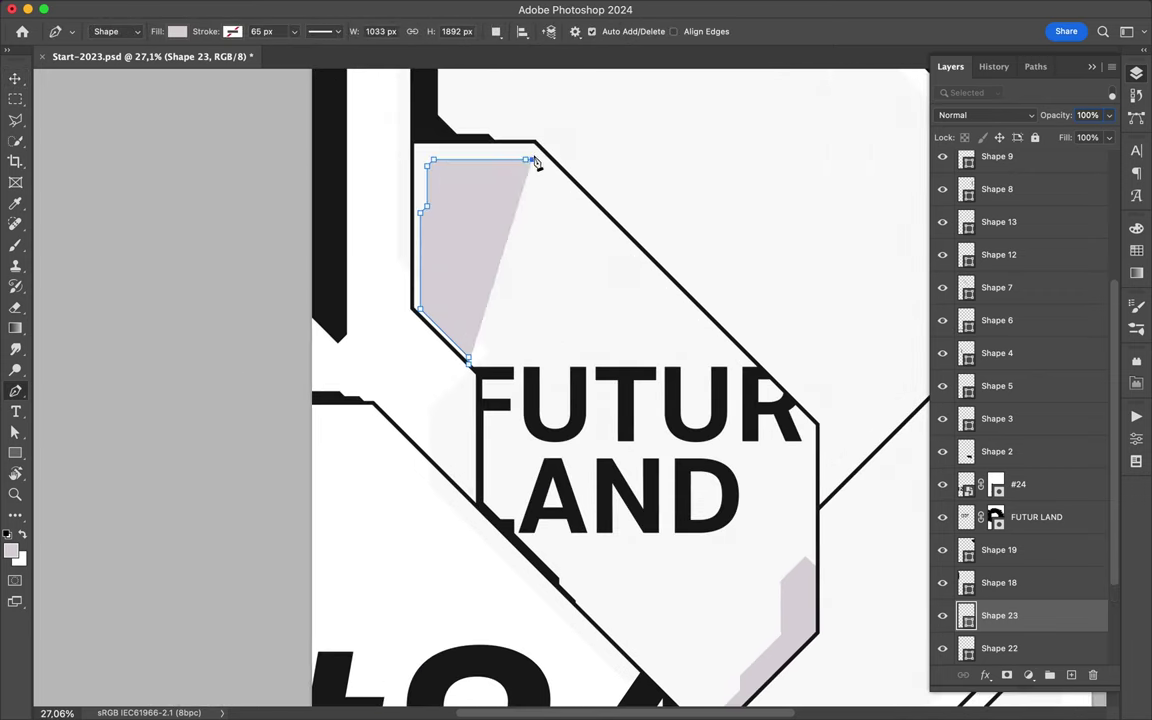
{"action": "left_click", "coordinate": [533, 158]}
{"action": "left_click", "coordinate": [584, 207]}
{"action": "left_click", "coordinate": [584, 248]}
{"action": "left_click", "coordinate": [696, 360]}
{"action": "key", "text": "Return"}
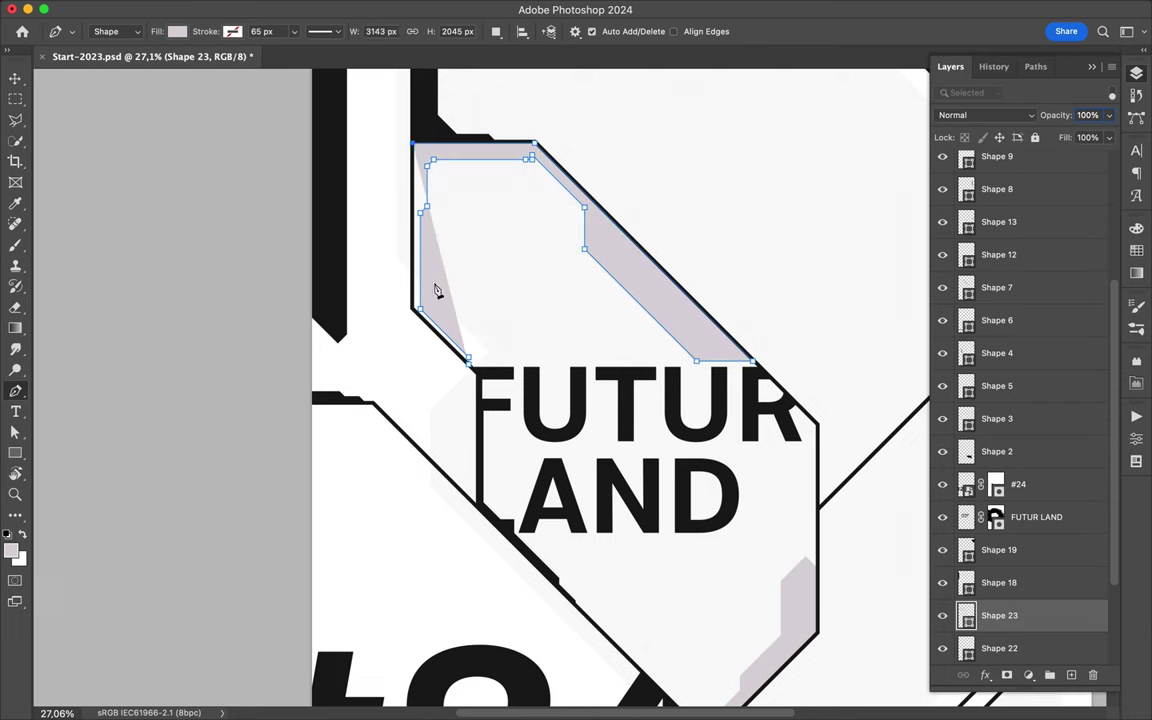
Draw a diagonal lavender shape from the top left down along the black outline.
{"action": "key", "text": "a"}
{"action": "scroll", "coordinate": [737, 222], "scroll_direction": "right", "scroll_amount": 3}
{"action": "scroll", "coordinate": [736, 222], "scroll_direction": "up", "scroll_amount": 3}
{"action": "scroll", "coordinate": [700, 200], "scroll_direction": "right", "scroll_amount": 3}
{"action": "key", "text": "p"}
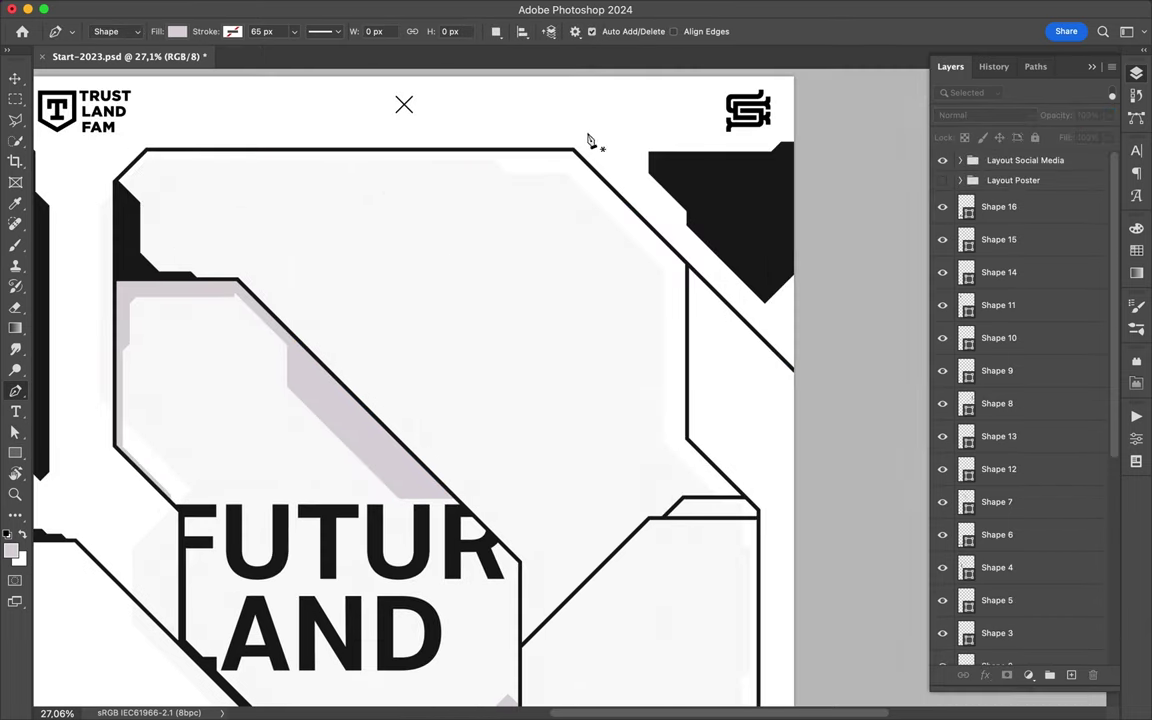
{"action": "left_click", "coordinate": [140, 225]}
{"action": "left_click", "coordinate": [262, 248]}
{"action": "left_click", "coordinate": [291, 248]}
{"action": "left_click", "coordinate": [271, 269]}
{"action": "left_click", "coordinate": [309, 307]}
{"action": "left_click", "coordinate": [384, 405]}
{"action": "left_click", "coordinate": [447, 477]}
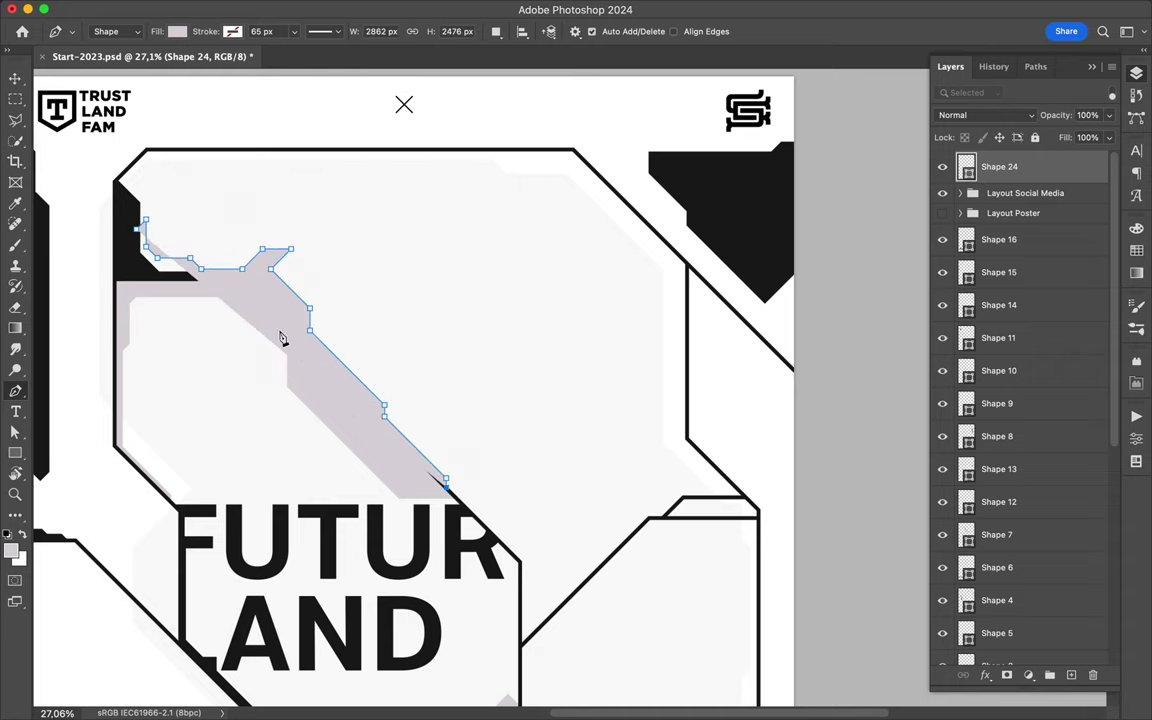
{"action": "left_click", "coordinate": [229, 288]}
{"action": "left_click", "coordinate": [139, 286]}
{"action": "left_click", "coordinate": [136, 229]}
Move Shape 24 below Shape 19 and add a small pink shape by the diagonal.
{"action": "left_click_drag", "start_coordinate": [999, 166], "coordinate": [1003, 573]}
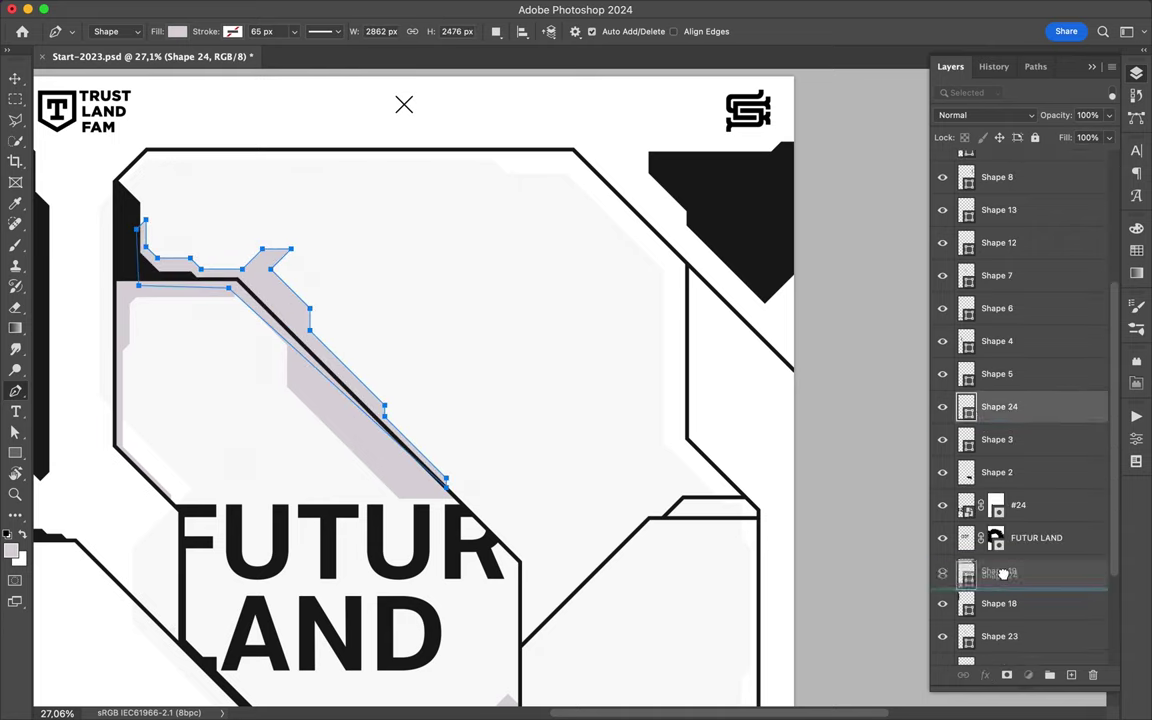
{"action": "scroll", "coordinate": [634, 462], "scroll_direction": "down", "scroll_amount": 5}
{"action": "left_click", "coordinate": [559, 610]}
{"action": "left_click", "coordinate": [571, 621]}
{"action": "left_click", "coordinate": [600, 633]}
{"action": "left_click", "coordinate": [427, 633]}
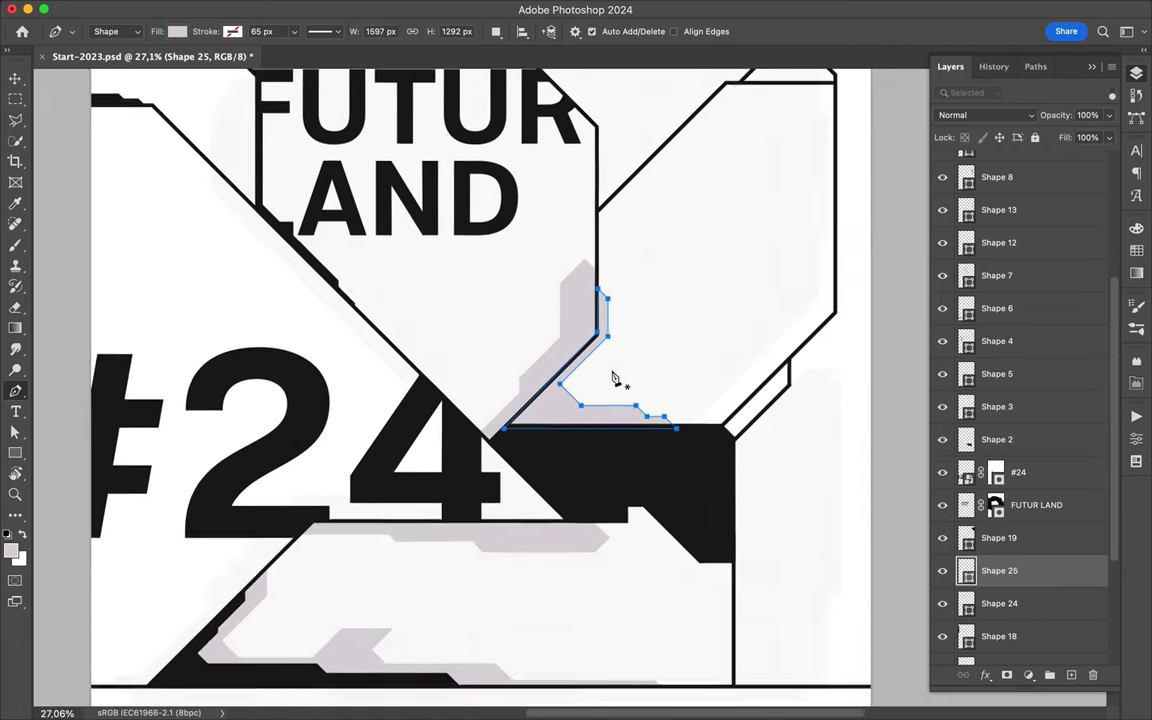
{"action": "scroll", "coordinate": [617, 380], "scroll_direction": "down", "scroll_amount": 3}
{"action": "key", "text": "v"}
{"action": "scroll", "coordinate": [762, 393], "scroll_direction": "down", "scroll_amount": 2}
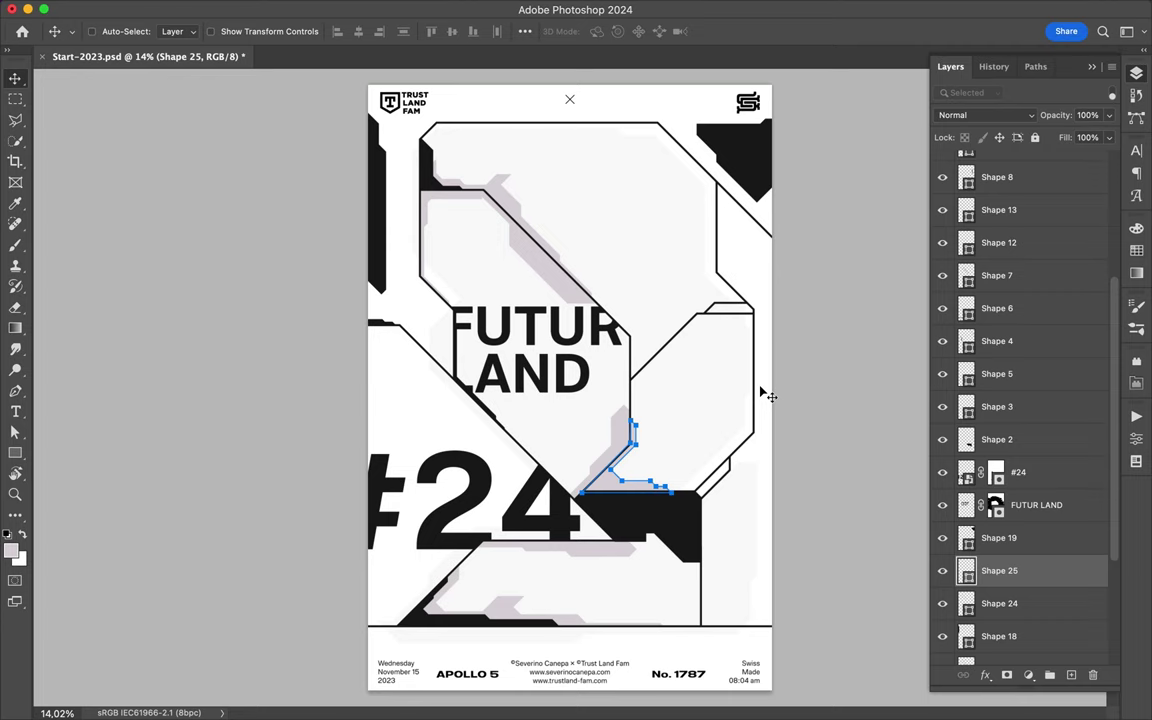
Deselect the finished pink shape with the Path Selection tool.
{"action": "key", "text": "a"}
{"action": "left_click", "coordinate": [866, 371]}
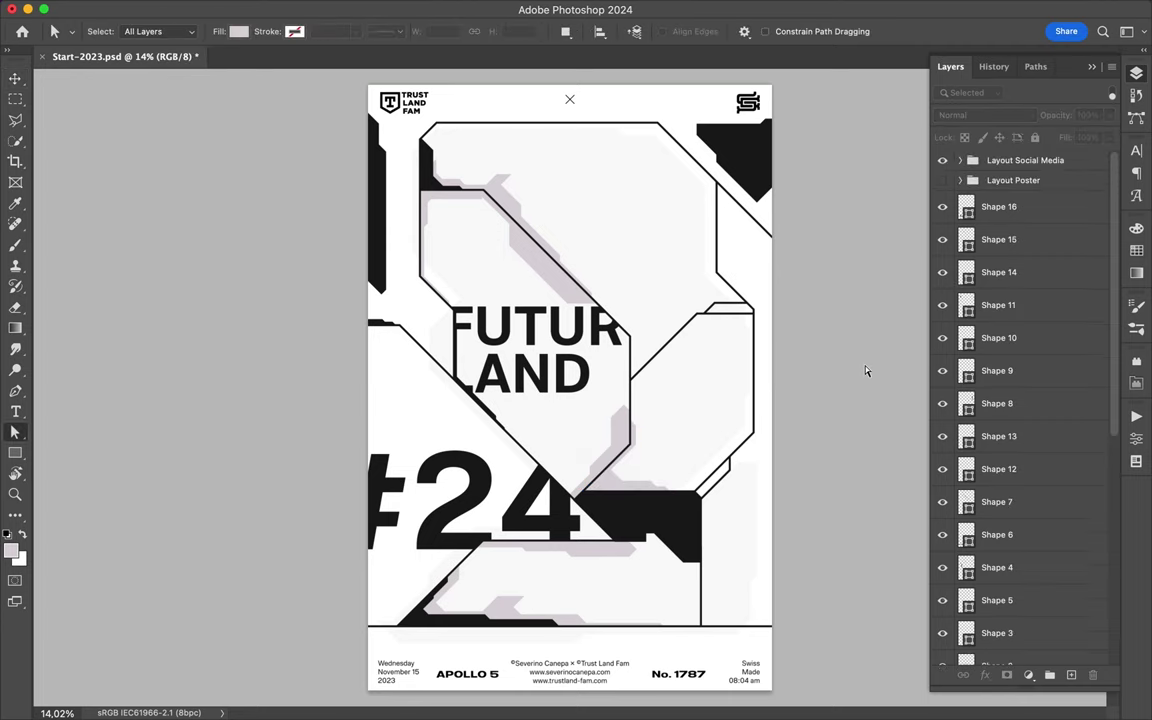
{"action": "scroll", "coordinate": [697, 404], "scroll_direction": "up", "scroll_amount": 2}
{"action": "scroll", "coordinate": [604, 416], "scroll_direction": "up", "scroll_amount": 3}
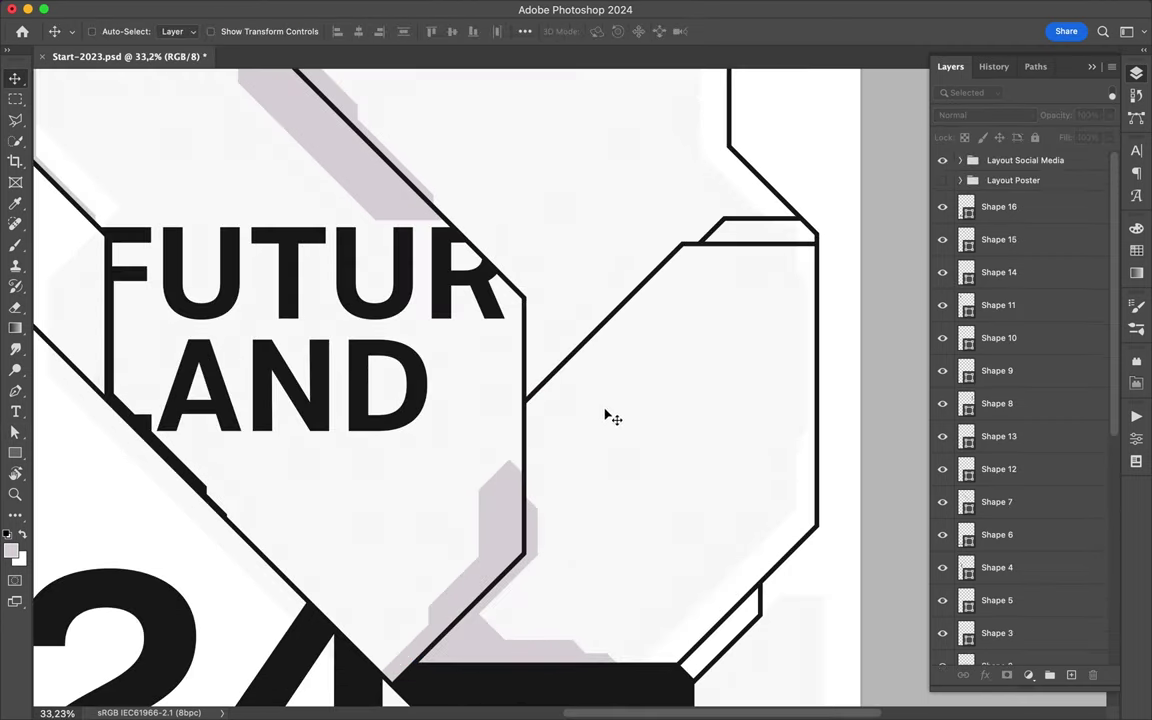
Draw a black accent band tracing the right octagon's upper-left diagonal edge.
{"action": "key", "text": "p"}
{"action": "scroll", "coordinate": [525, 478], "scroll_direction": "up", "scroll_amount": 2}
{"action": "left_click", "coordinate": [511, 503]}
{"action": "left_click", "coordinate": [529, 411]}
{"action": "left_click", "coordinate": [643, 298]}
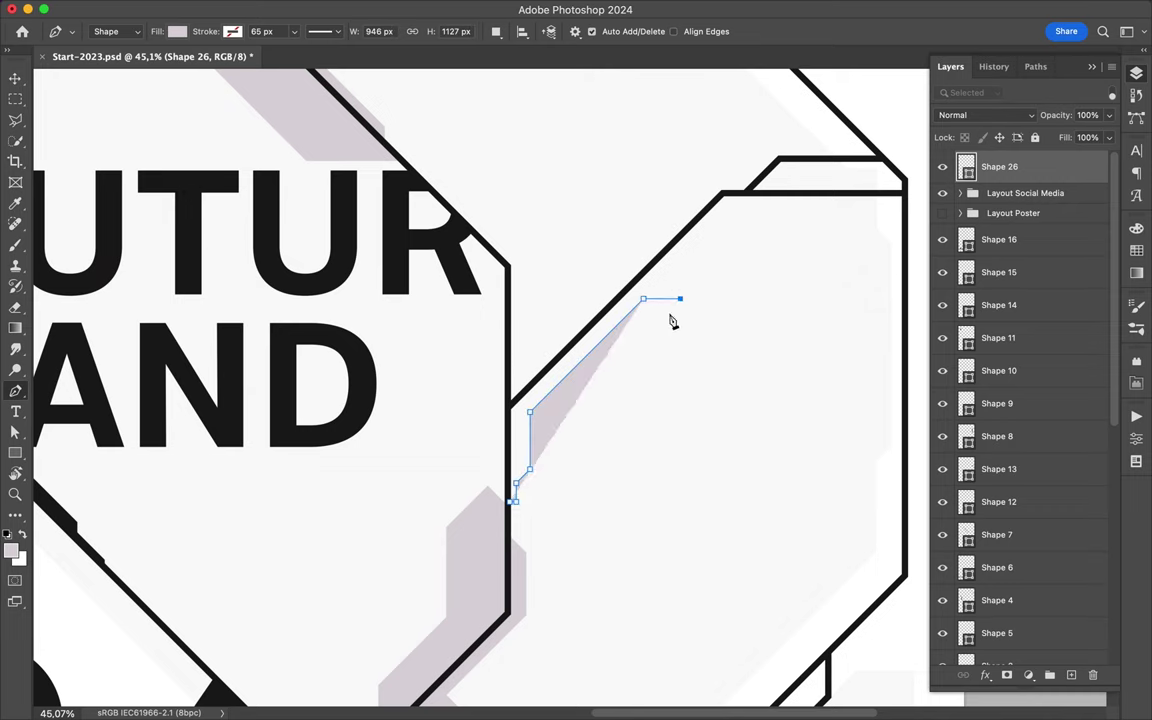
{"action": "left_click", "coordinate": [656, 322]}
{"action": "left_click", "coordinate": [762, 246]}
{"action": "left_click", "coordinate": [846, 231]}
{"action": "left_click", "coordinate": [846, 195]}
{"action": "left_click", "coordinate": [723, 192]}
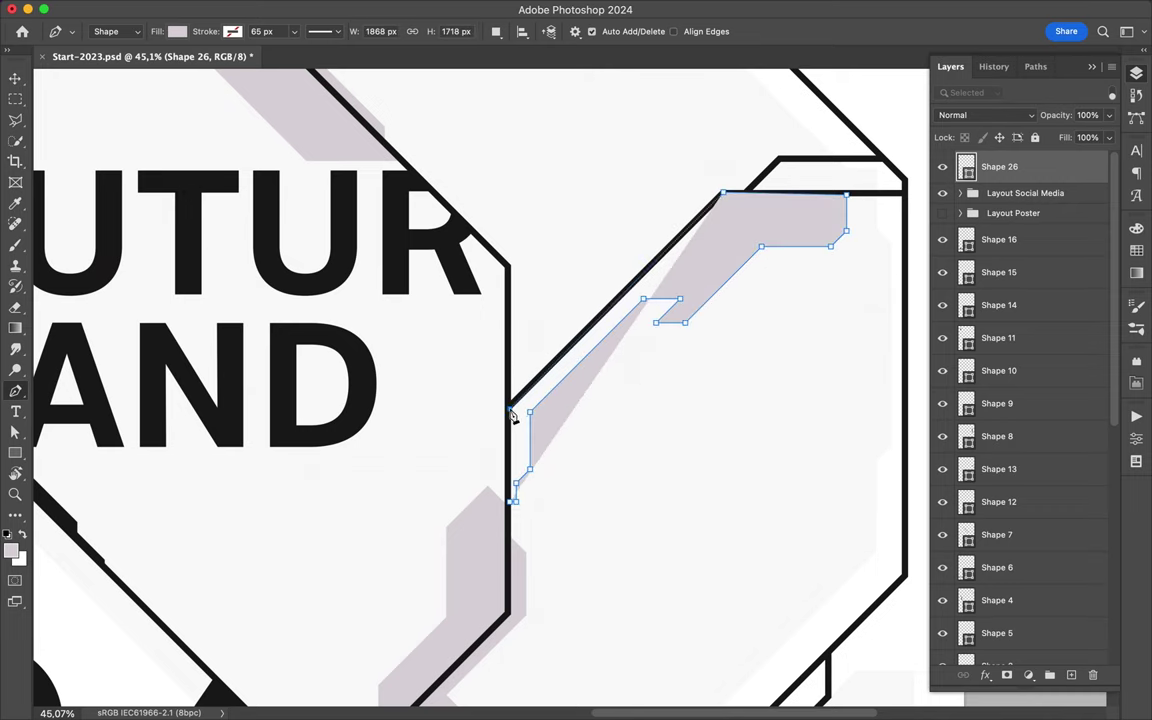
{"action": "left_click", "coordinate": [509, 409]}
{"action": "left_click", "coordinate": [1136, 251]}
{"action": "left_click", "coordinate": [946, 268]}
{"action": "key", "text": "v"}
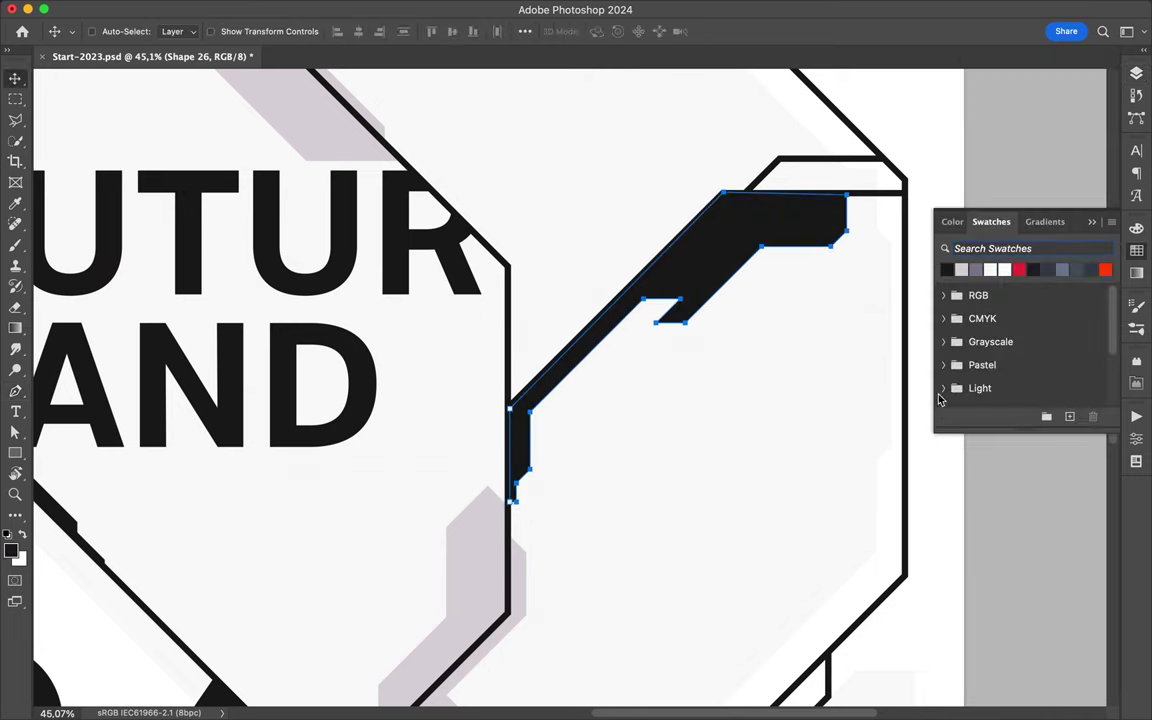
{"action": "scroll", "coordinate": [977, 543], "scroll_direction": "down", "scroll_amount": 1}
{"action": "scroll", "coordinate": [705, 210], "scroll_direction": "down", "scroll_amount": 5}
Draw a black wedge along the bottom border line.
{"action": "key", "text": "p"}
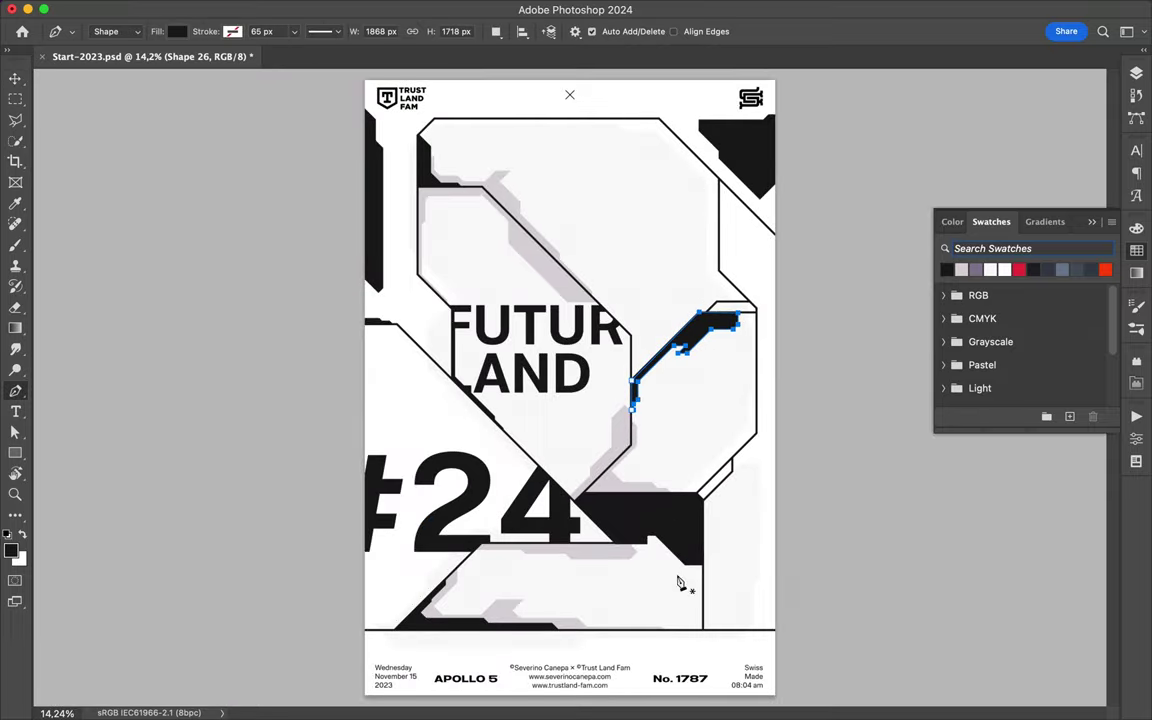
{"action": "scroll", "coordinate": [670, 610], "scroll_direction": "up", "scroll_amount": 3}
{"action": "left_click", "coordinate": [463, 535]}
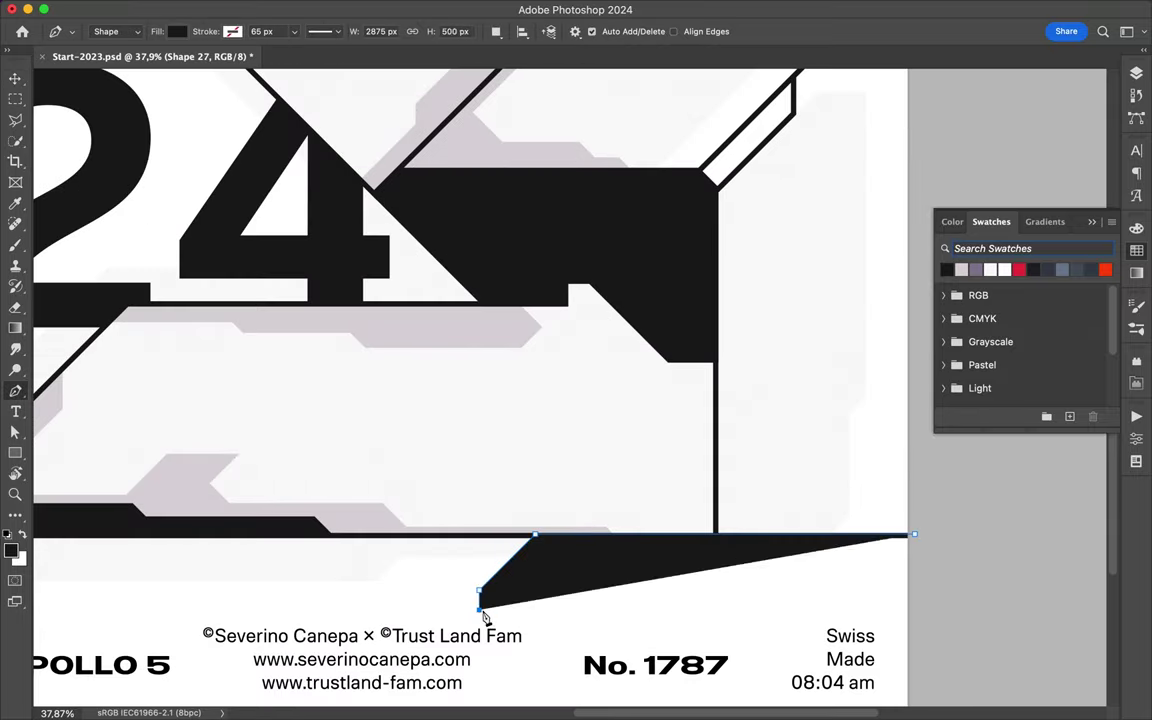
{"action": "left_click", "coordinate": [481, 609]}
{"action": "left_click", "coordinate": [764, 591]}
{"action": "left_click", "coordinate": [916, 540]}
Draw a stepped black band along the top border line.
{"action": "scroll", "coordinate": [918, 540], "scroll_direction": "down", "scroll_amount": 5}
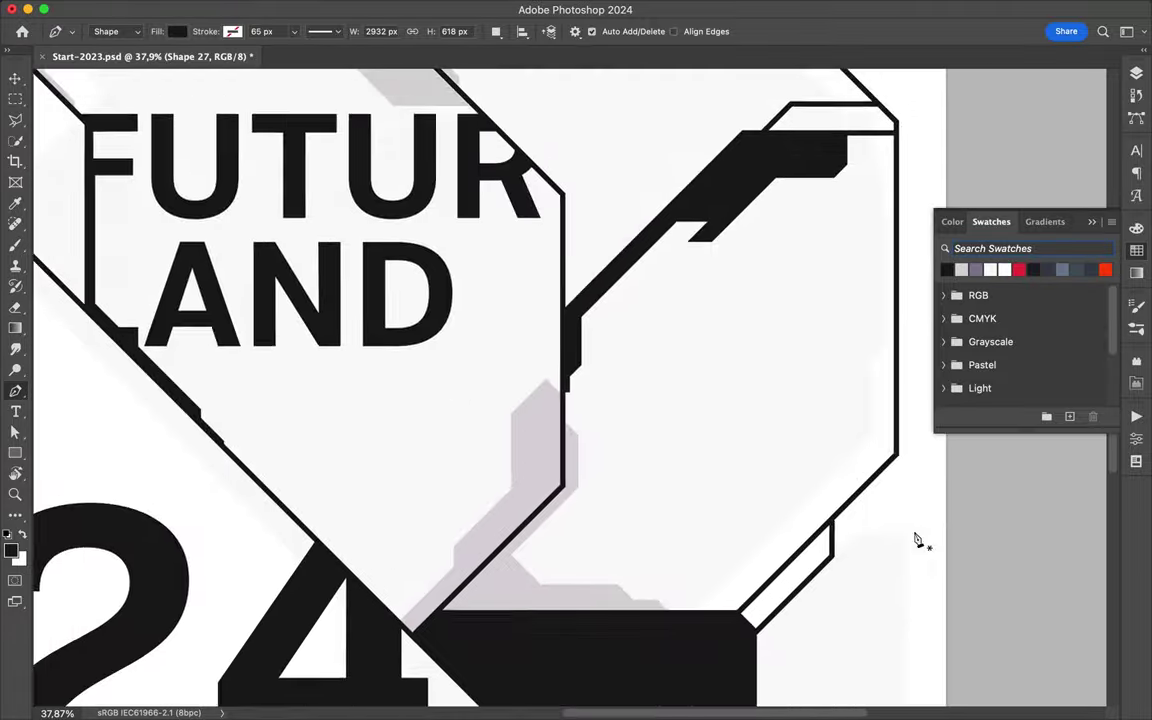
{"action": "scroll", "coordinate": [475, 321], "scroll_direction": "up", "scroll_amount": 10}
{"action": "left_click", "coordinate": [589, 369]}
{"action": "left_click", "coordinate": [486, 307]}
{"action": "left_click", "coordinate": [473, 297]}
{"action": "left_click", "coordinate": [148, 297]}
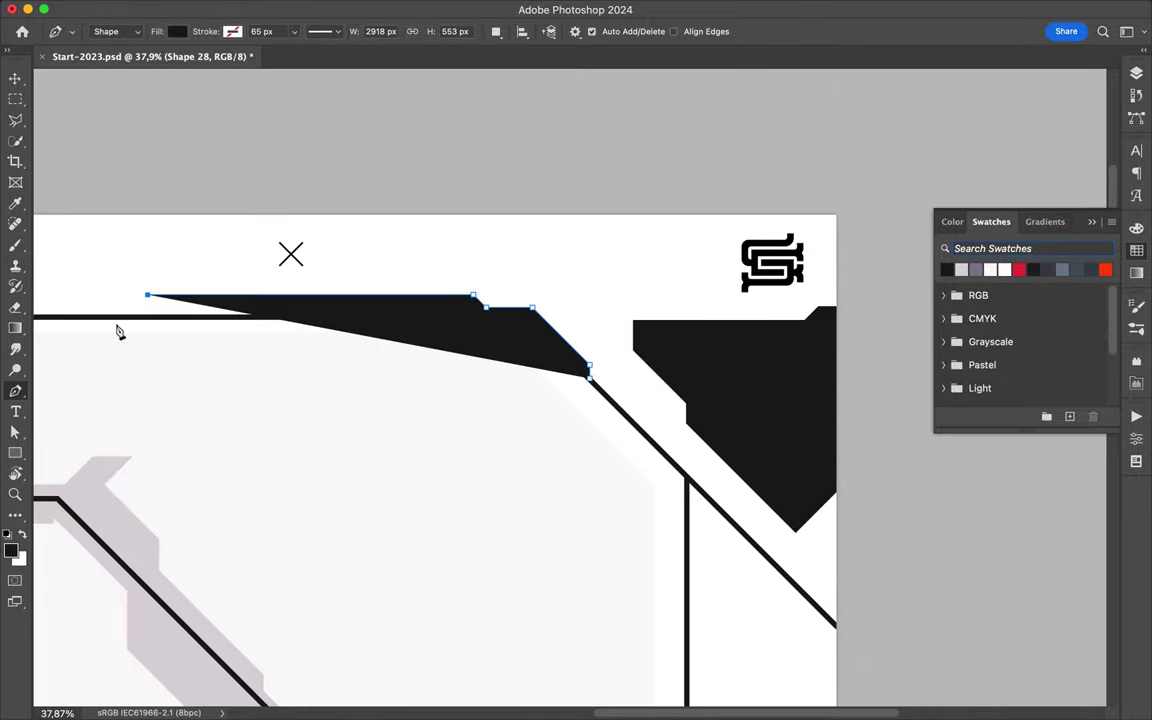
{"action": "left_click", "coordinate": [124, 318]}
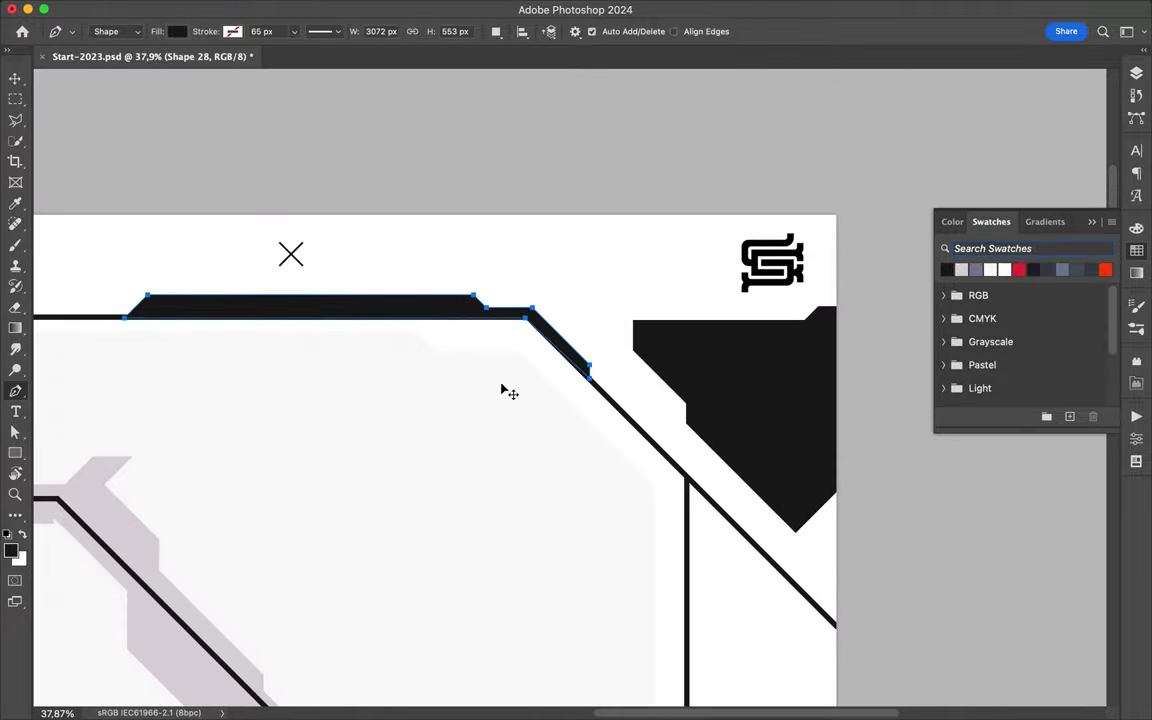
Fit the whole poster in view and save the document.
{"action": "key", "text": "v"}
{"action": "key", "text": "ctrl+0"}
{"action": "key", "text": "ctrl+s"}
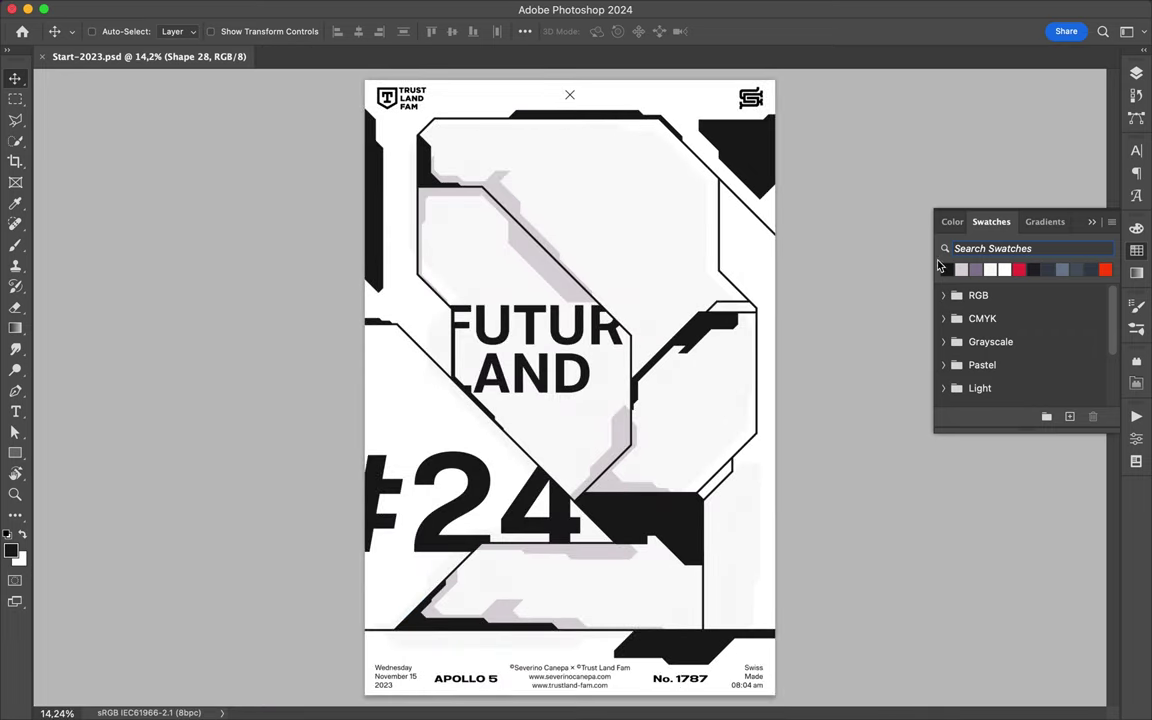
Draw a thin red rectangle bar near the upper right of the poster.
{"action": "left_click", "coordinate": [1019, 269]}
{"action": "key", "text": "m"}
{"action": "key", "text": "u"}
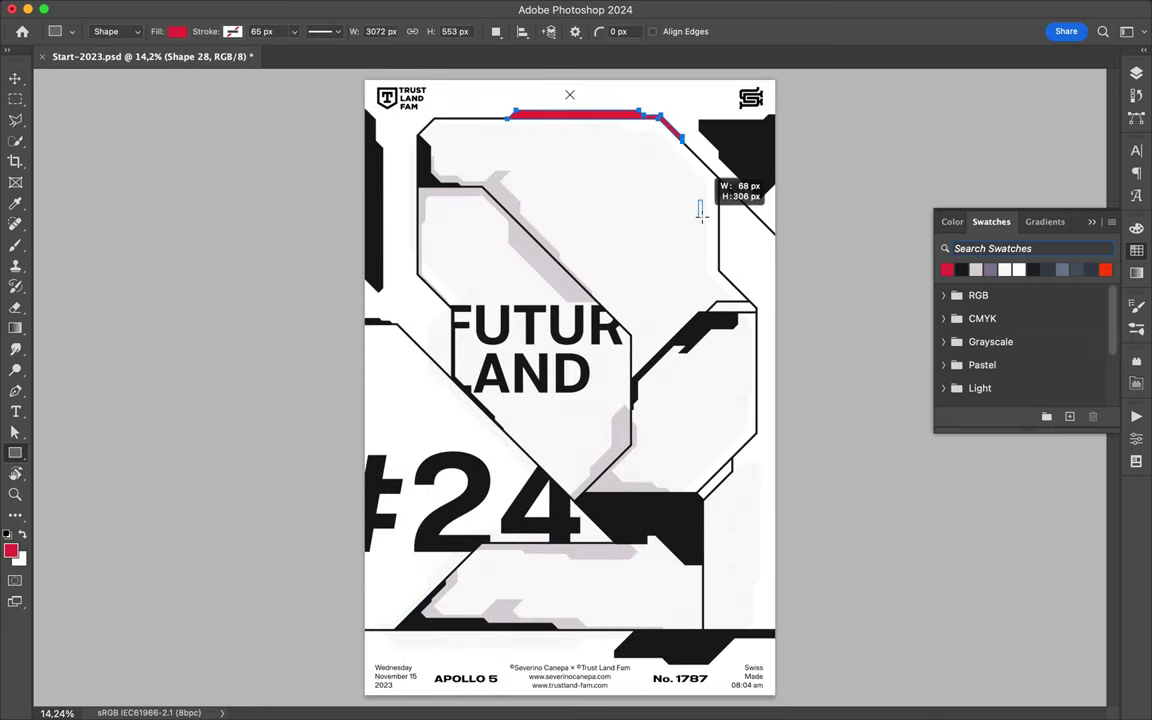
{"action": "left_click_drag", "start_coordinate": [700, 210], "coordinate": [700, 210]}
{"action": "key", "text": "v"}
Alt-drag red bar copies into an upper-right row of three, plus single bars by #24 and the footer.
{"action": "scroll", "coordinate": [650, 110], "scroll_direction": "up", "scroll_amount": 3}
{"action": "left_click_drag", "start_coordinate": [742, 278], "coordinate": [733, 278]}
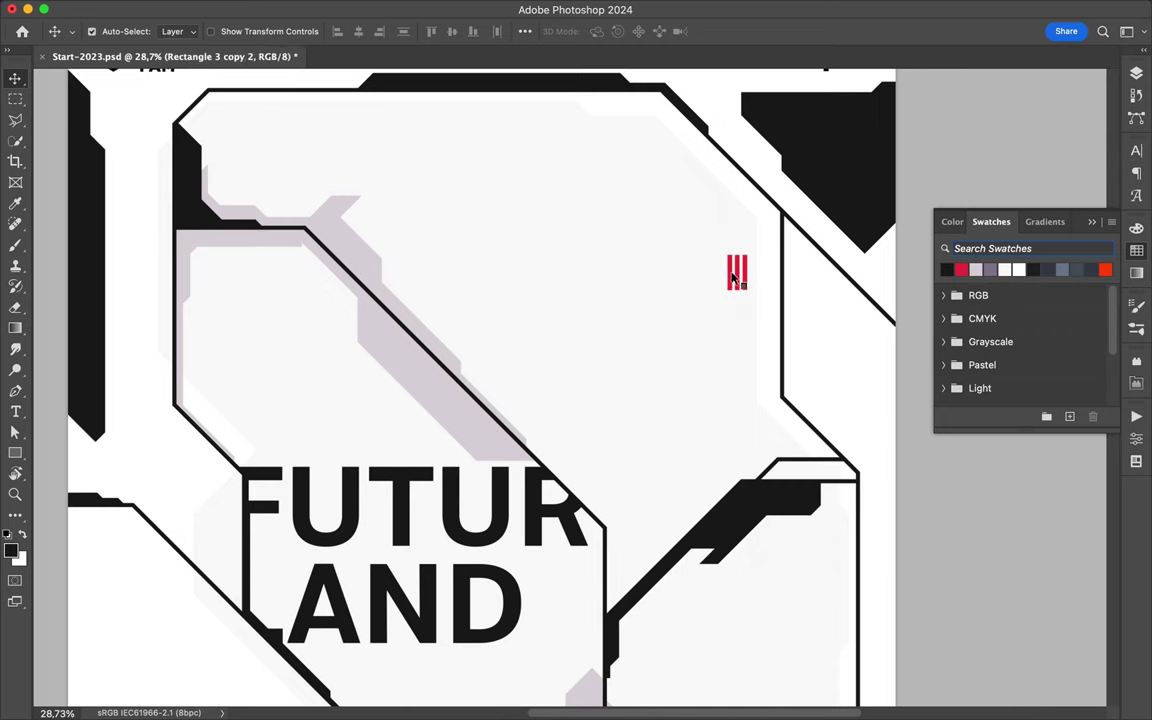
{"action": "scroll", "coordinate": [736, 276], "scroll_direction": "down", "scroll_amount": 2}
{"action": "scroll", "coordinate": [818, 368], "scroll_direction": "down", "scroll_amount": 2}
{"action": "scroll", "coordinate": [694, 200], "scroll_direction": "up", "scroll_amount": 1}
{"action": "mouse_move", "coordinate": [686, 190]}
{"action": "left_mouse_down"}
{"action": "mouse_move", "coordinate": [362, 505]}
{"action": "mouse_move", "coordinate": [688, 610]}
{"action": "left_mouse_up"}
{"action": "scroll", "coordinate": [688, 610], "scroll_direction": "down", "scroll_amount": 2}
{"action": "left_click_drag", "start_coordinate": [475, 428], "coordinate": [444, 632]}
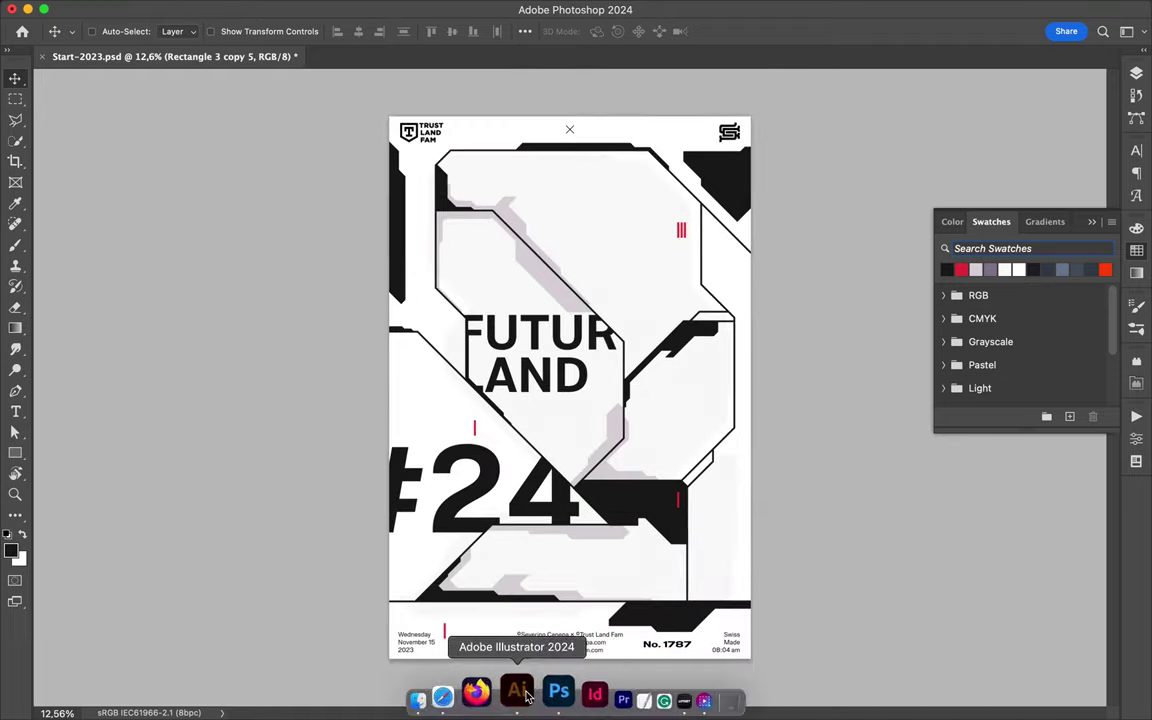
In Illustrator, reflect a diagonal stripe and align both halves into a peak.
{"action": "left_click", "coordinate": [517, 692]}
{"action": "left_click", "coordinate": [681, 329]}
{"action": "scroll", "coordinate": [681, 329], "scroll_direction": "up", "scroll_amount": 5}
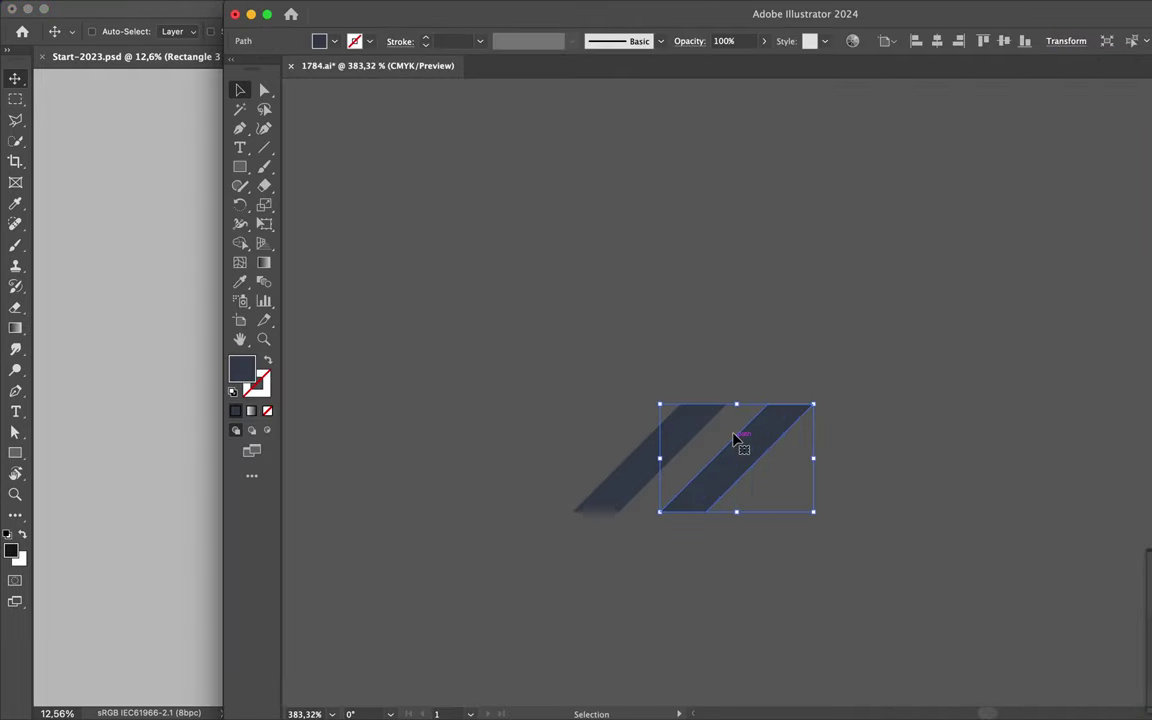
{"action": "left_click_drag", "start_coordinate": [743, 411], "coordinate": [760, 421]}
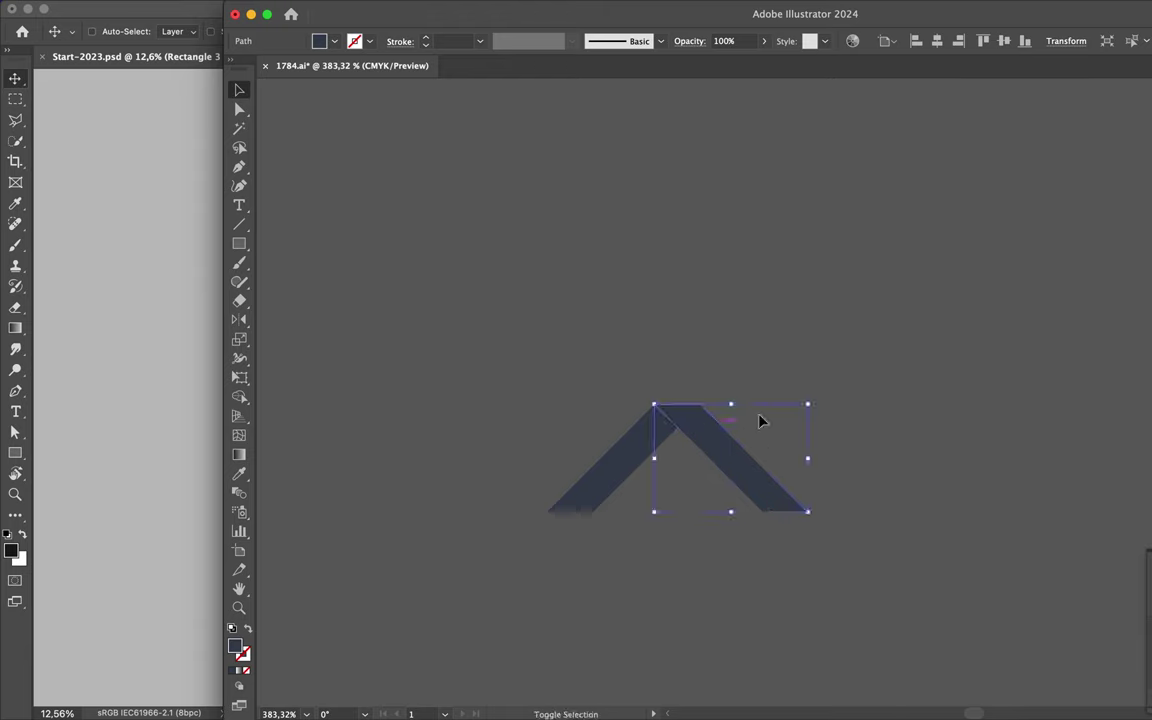
{"action": "left_click", "coordinate": [748, 365]}
{"action": "scroll", "coordinate": [748, 365], "scroll_direction": "down", "scroll_amount": 2}
{"action": "scroll", "coordinate": [898, 212], "scroll_direction": "down", "scroll_amount": 3}
{"action": "mouse_move", "coordinate": [817, 218]}
{"action": "left_mouse_down"}
{"action": "mouse_move", "coordinate": [648, 337]}
{"action": "mouse_move", "coordinate": [658, 373]}
{"action": "mouse_move", "coordinate": [676, 360]}
{"action": "mouse_move", "coordinate": [617, 328]}
{"action": "left_mouse_up"}
Unite the halves into one chevron with Pathfinder and lower its bottom and inner anchors.
{"action": "scroll", "coordinate": [676, 360], "scroll_direction": "up", "scroll_amount": 5}
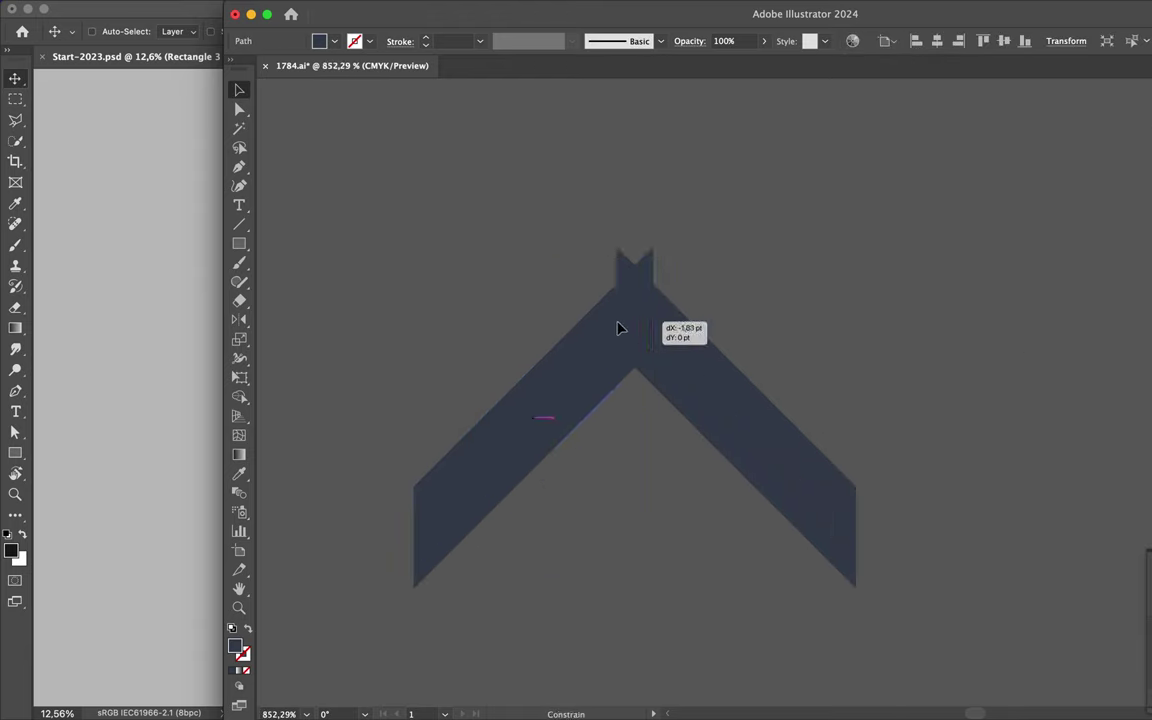
{"action": "scroll", "coordinate": [589, 342], "scroll_direction": "down", "scroll_amount": 5}
{"action": "scroll", "coordinate": [566, 319], "scroll_direction": "up", "scroll_amount": 2}
{"action": "left_click", "coordinate": [548, 318]}
{"action": "left_click", "coordinate": [1006, 312]}
{"action": "key", "text": "a"}
{"action": "left_click_drag", "start_coordinate": [373, 324], "coordinate": [373, 350]}
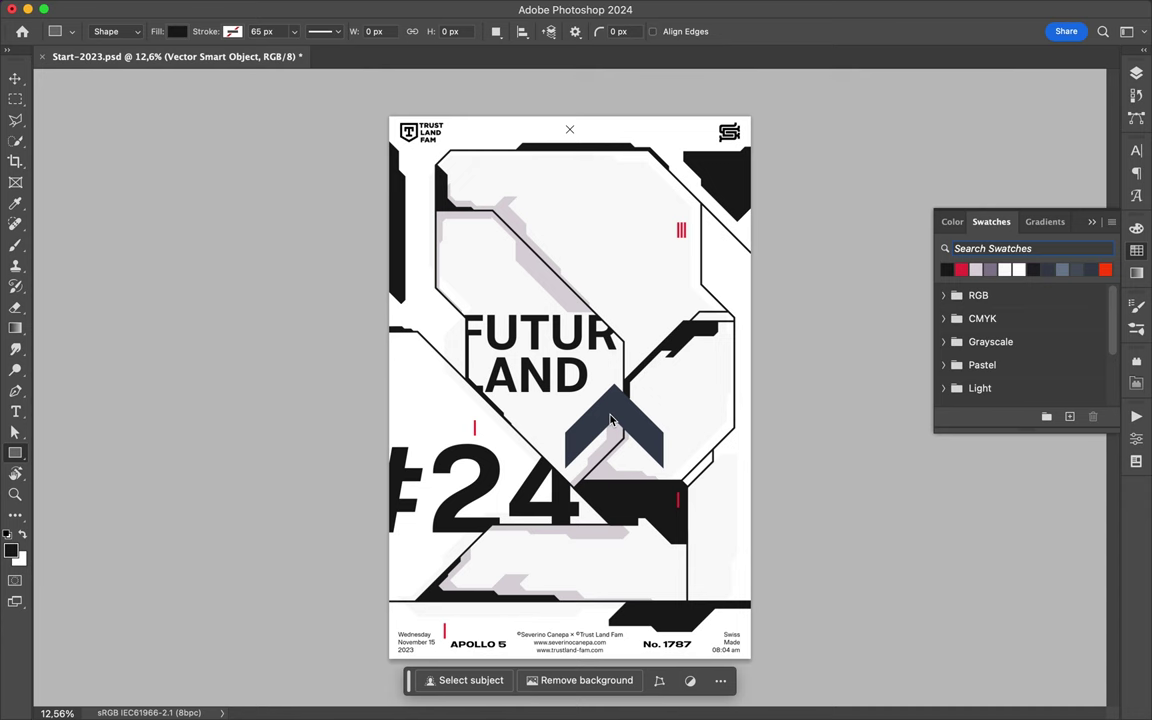
Clip a black rectangle to the chevron and move it into the right octagon.
{"action": "left_click_drag", "start_coordinate": [611, 420], "coordinate": [672, 482]}
{"action": "key", "text": "v"}
{"action": "key", "text": "ctrl+t"}
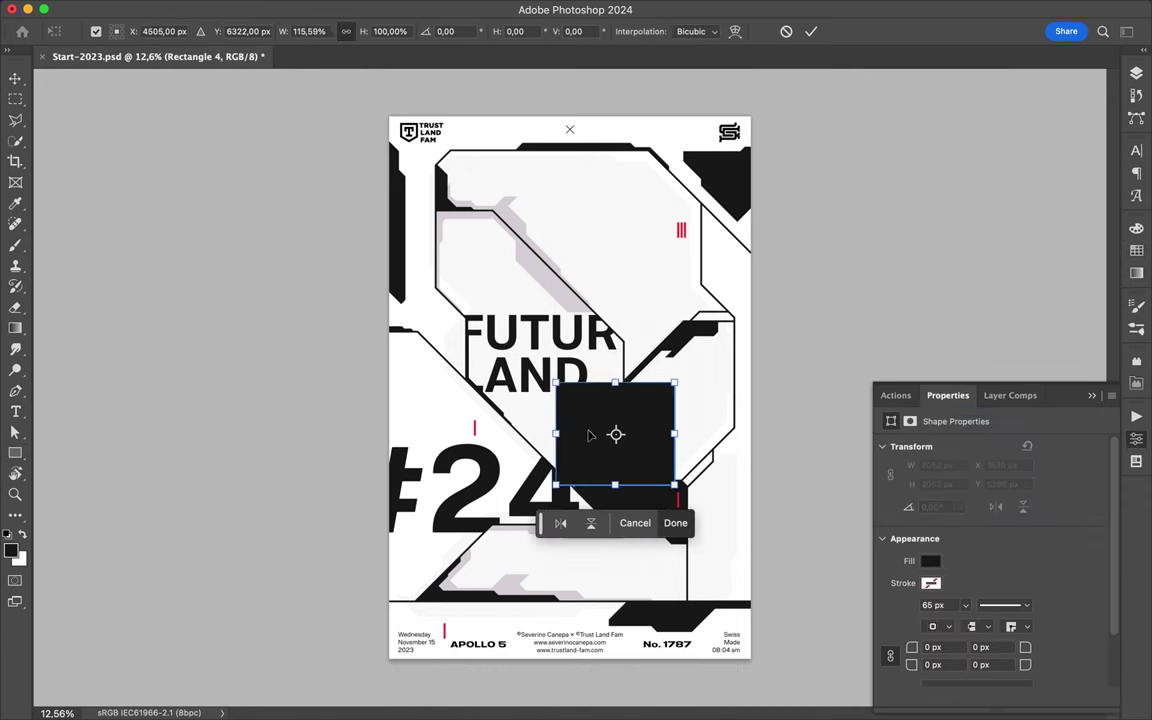
{"action": "key", "text": "Return"}
{"action": "left_click", "coordinate": [960, 212], "text": "alt"}
{"action": "mouse_move", "coordinate": [640, 420]}
{"action": "left_mouse_down"}
{"action": "mouse_move", "coordinate": [668, 430]}
{"action": "mouse_move", "coordinate": [669, 463]}
{"action": "mouse_move", "coordinate": [806, 477]}
{"action": "mouse_move", "coordinate": [805, 489]}
{"action": "left_mouse_up"}
Duplicate the black chevron, merge both into one layer, and mask off the overhang past the border.
{"action": "left_click", "coordinate": [1004, 232]}
{"action": "key", "text": "ctrl+t"}
{"action": "left_click", "coordinate": [958, 197], "text": "shift"}
{"action": "key", "text": "ctrl+e"}
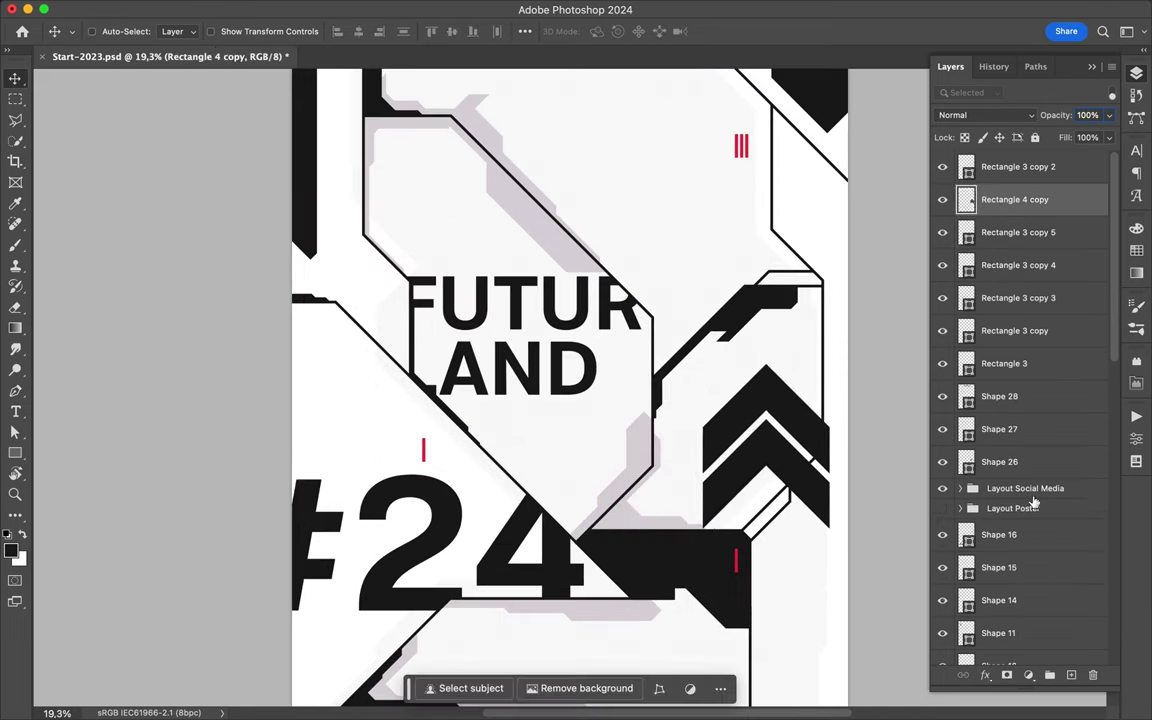
{"action": "scroll", "coordinate": [897, 550], "scroll_direction": "up", "scroll_amount": 3}
{"action": "key", "text": "l"}
{"action": "scroll", "coordinate": [703, 600], "scroll_direction": "down", "scroll_amount": 3}
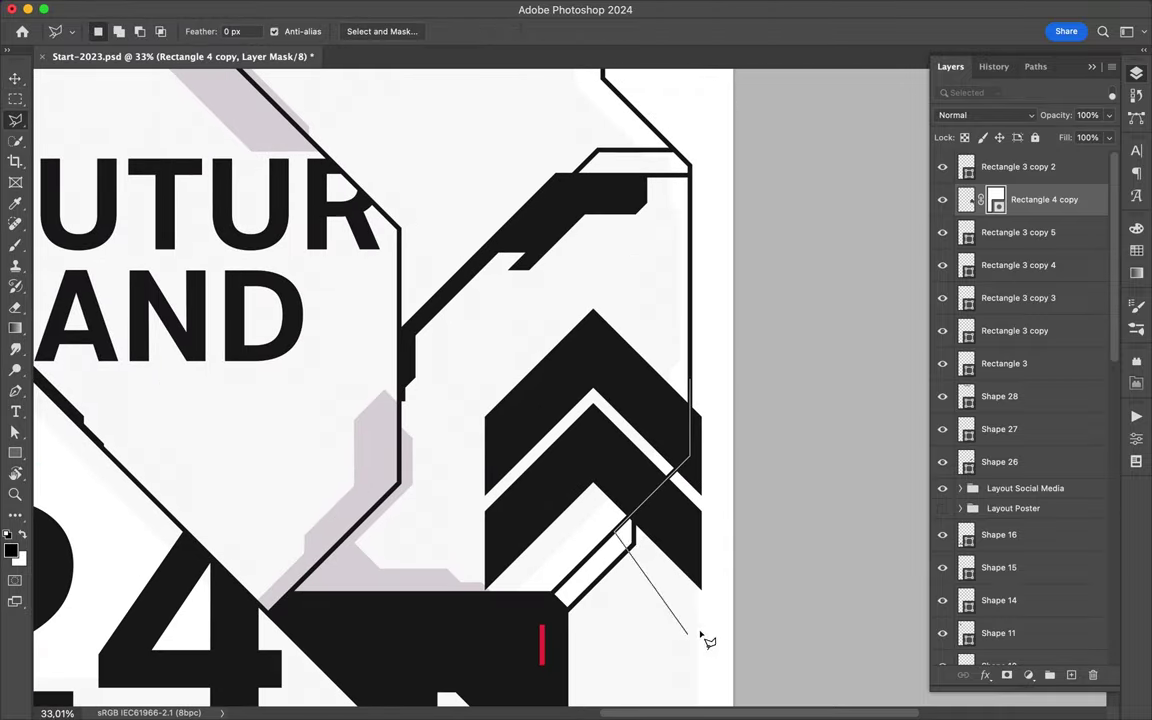
{"action": "left_click", "coordinate": [707, 637]}
{"action": "key", "text": "b"}
Duplicate the chevron pair and place the copy above FUTUR.
{"action": "key", "text": "v"}
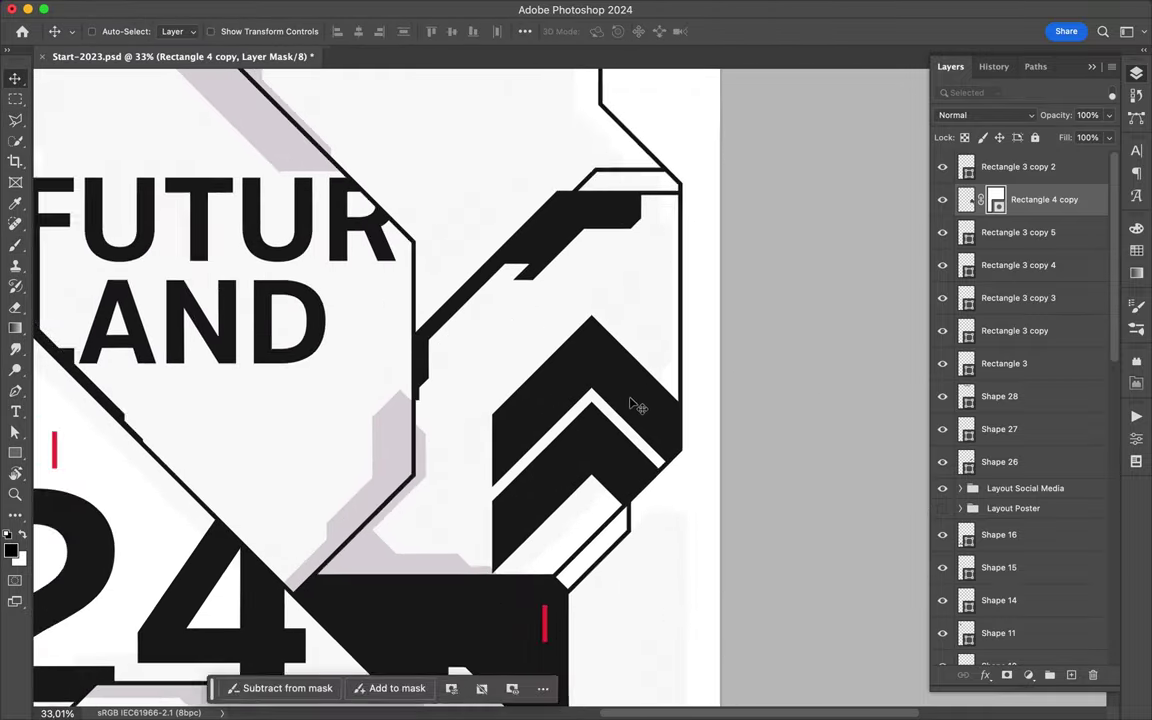
{"action": "scroll", "coordinate": [633, 401], "scroll_direction": "down", "scroll_amount": 2}
{"action": "left_click_drag", "start_coordinate": [681, 581], "coordinate": [430, 350]}
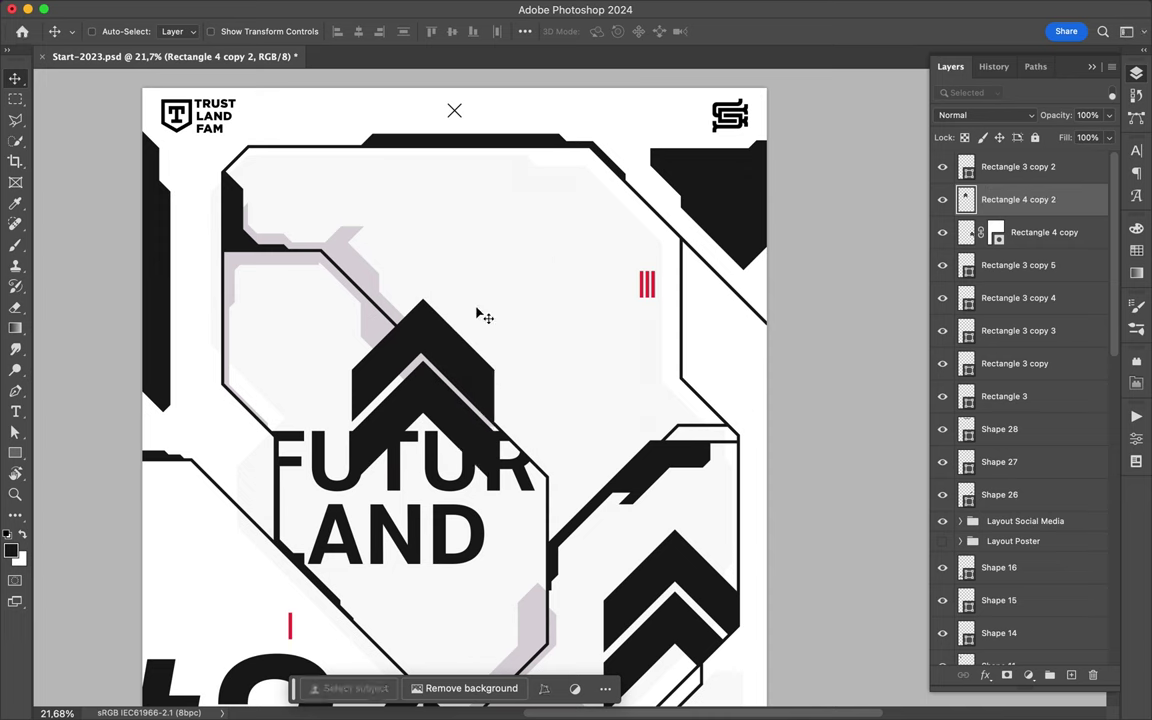
Scale the chevron copy down into the upper-left octagon.
{"action": "key", "text": "ctrl+t"}
{"action": "mouse_move", "coordinate": [478, 316]}
{"action": "left_mouse_down"}
{"action": "mouse_move", "coordinate": [270, 347]}
{"action": "mouse_move", "coordinate": [205, 312]}
{"action": "mouse_move", "coordinate": [257, 350]}
{"action": "left_mouse_up"}
{"action": "key", "text": "Return"}
Duplicate the small chevron, rotate it 180° to point down, and place it beside the red bars.
{"action": "key", "text": "ctrl+j"}
{"action": "key", "text": "ctrl+t"}
{"action": "key", "text": "Return"}
{"action": "mouse_move", "coordinate": [209, 312]}
{"action": "left_mouse_down"}
{"action": "mouse_move", "coordinate": [689, 289]}
{"action": "mouse_move", "coordinate": [664, 287]}
{"action": "left_mouse_up"}
{"action": "left_click", "coordinate": [648, 287]}
{"action": "scroll", "coordinate": [527, 396], "scroll_direction": "down", "scroll_amount": 3}
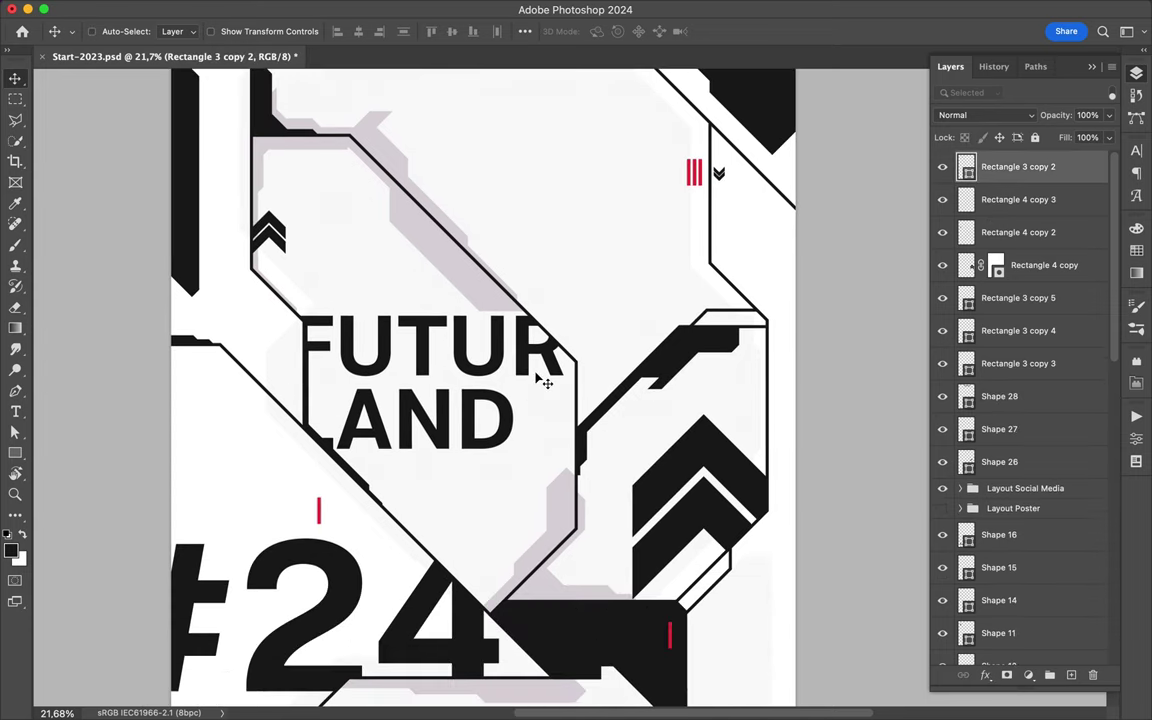
{"action": "scroll", "coordinate": [540, 520], "scroll_direction": "down", "scroll_amount": 2}
{"action": "scroll", "coordinate": [545, 545], "scroll_direction": "down", "scroll_amount": 2}
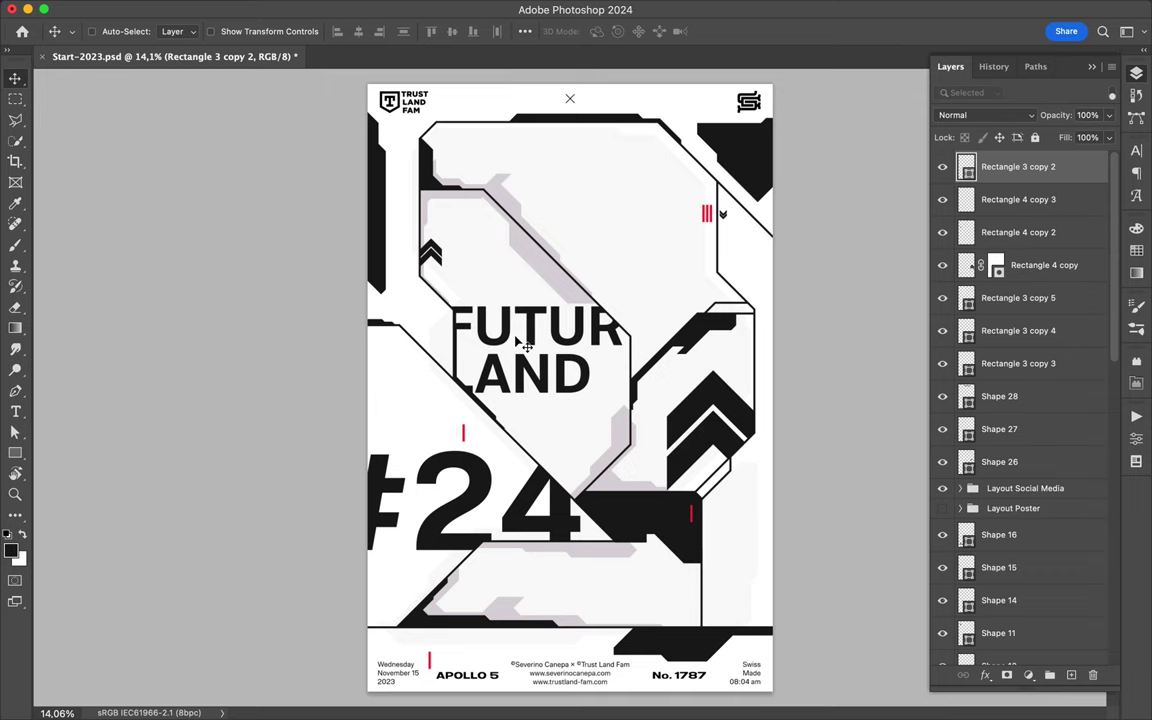
Save the completed FUTUR LAND #24 poster with Ctrl+S.
{"action": "key", "text": "ctrl+s"}
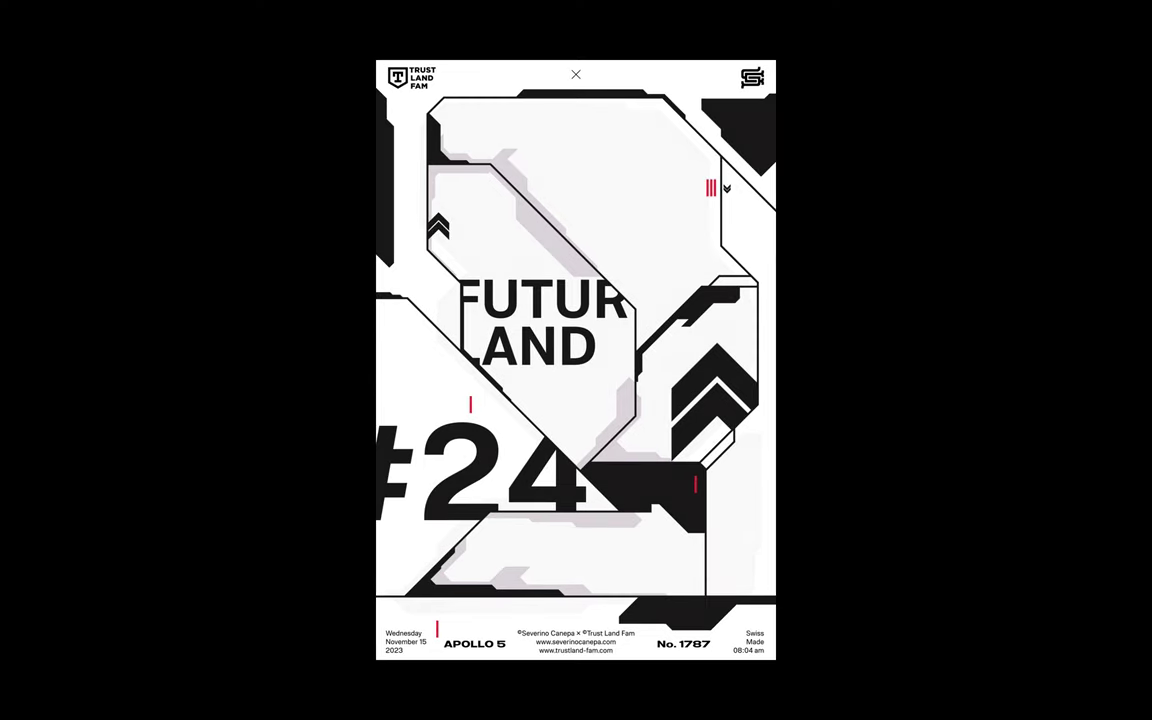